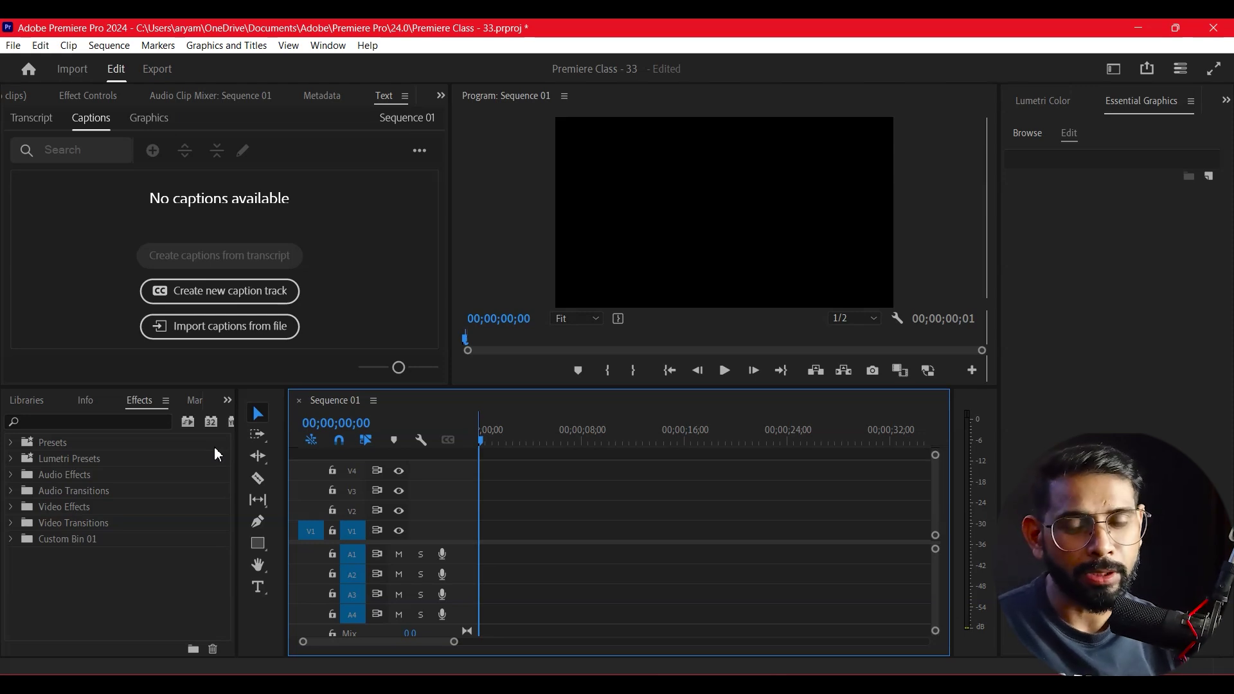
Step: Bring up the Project panel and place India-map-en.svg.png at the start of track V1
{"action": "left_click", "coordinate": [227, 400]}
{"action": "left_click", "coordinate": [283, 426]}
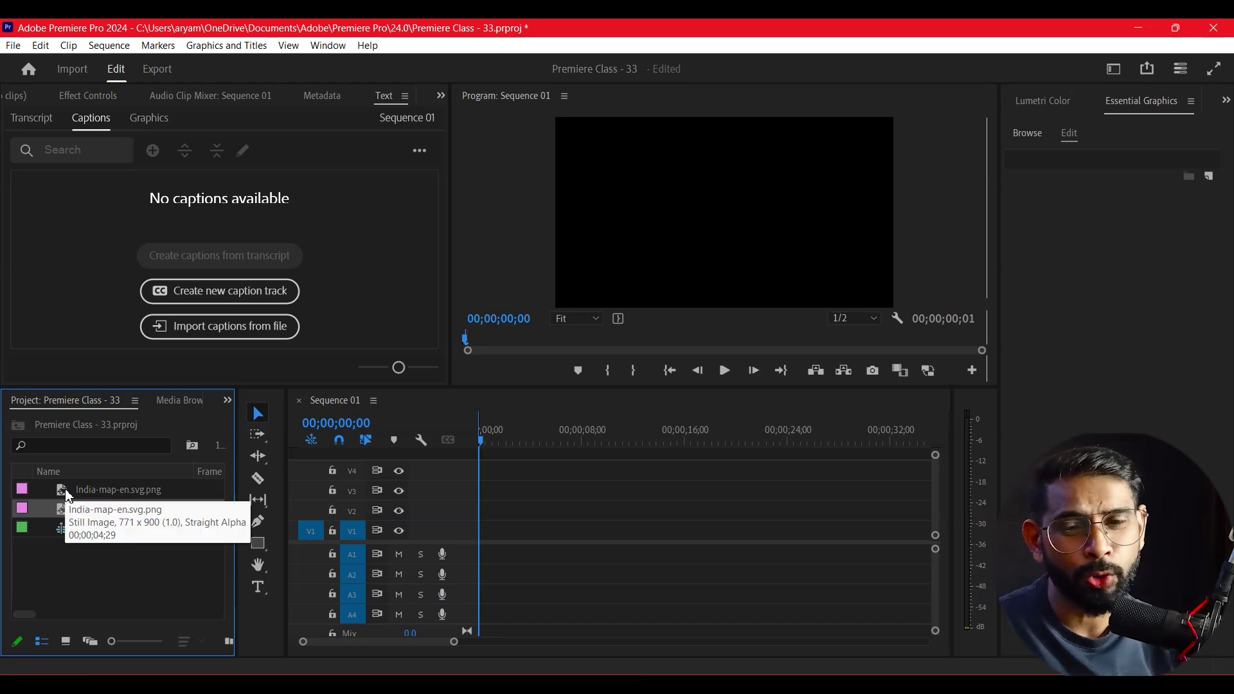
{"action": "left_click_drag", "start_coordinate": [66, 495], "coordinate": [474, 546]}
{"action": "mouse_move", "coordinate": [551, 442]}
{"action": "left_mouse_down"}
{"action": "mouse_move", "coordinate": [490, 457]}
{"action": "mouse_move", "coordinate": [509, 450]}
{"action": "left_mouse_up"}
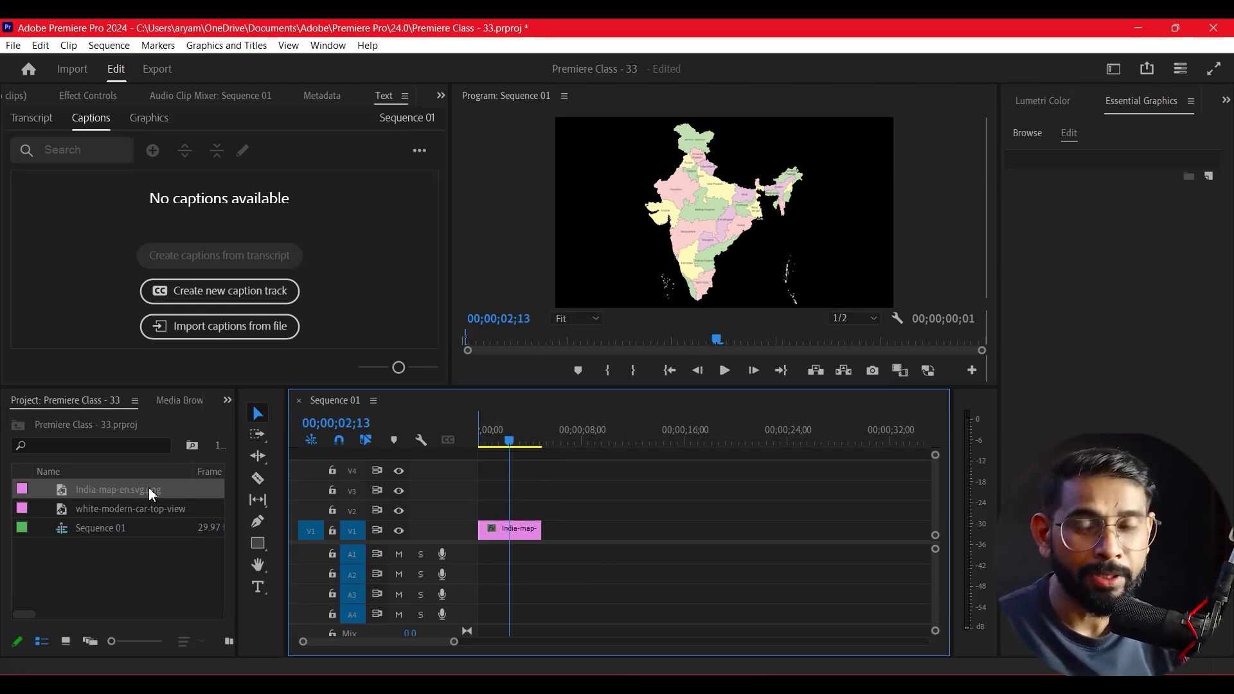
Step: Create a 1920×1080 Color Matte in bright cyan 00F7FF, keeping the default name
{"action": "right_click", "coordinate": [124, 584]}
{"action": "mouse_move", "coordinate": [223, 373]}
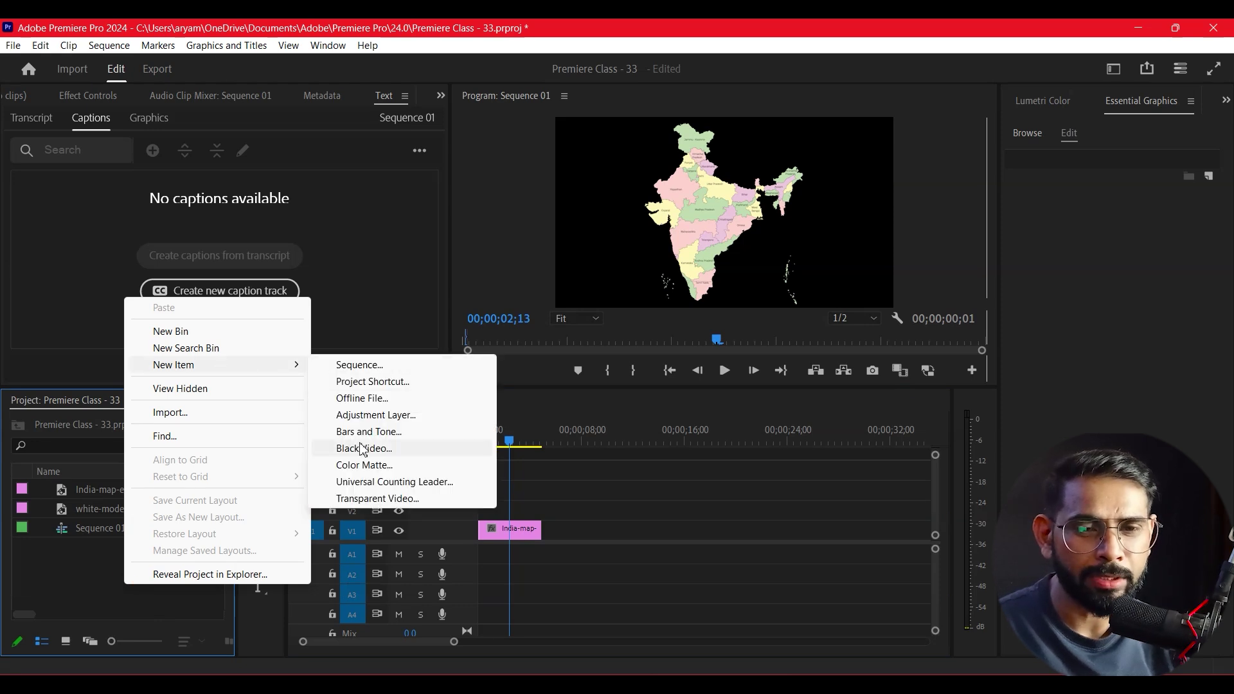
{"action": "left_click", "coordinate": [373, 465]}
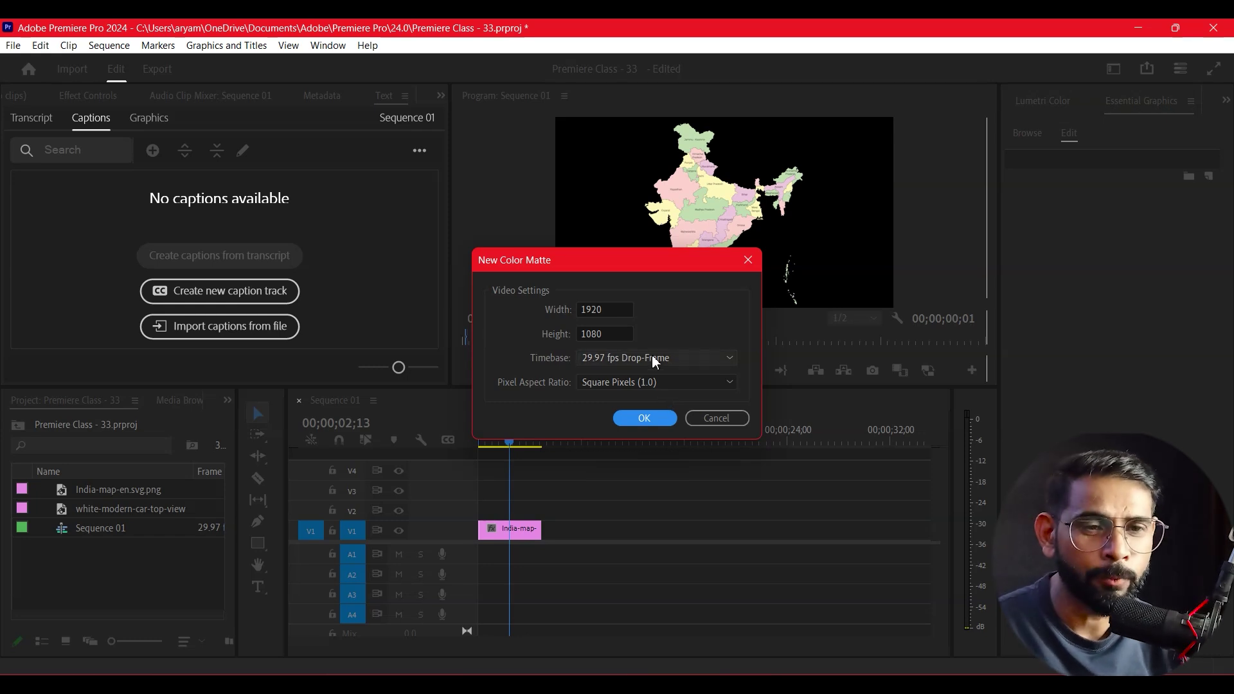
{"action": "left_click", "coordinate": [643, 424]}
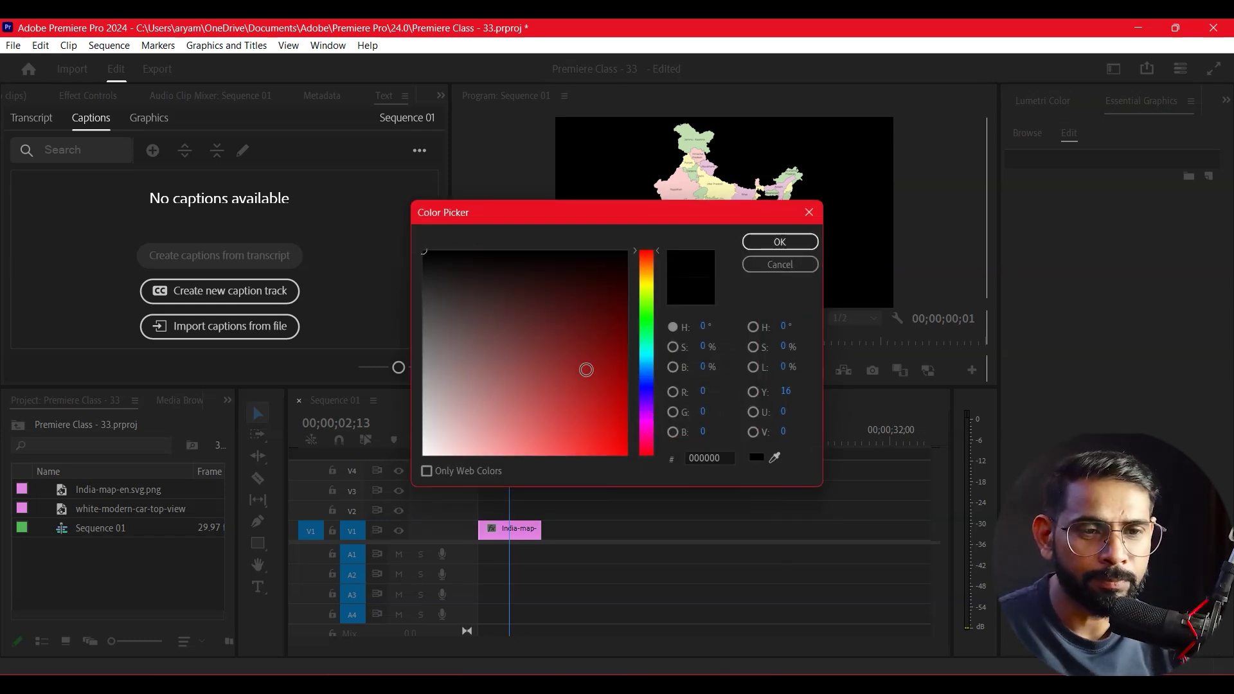
{"action": "left_click_drag", "start_coordinate": [648, 392], "coordinate": [657, 358]}
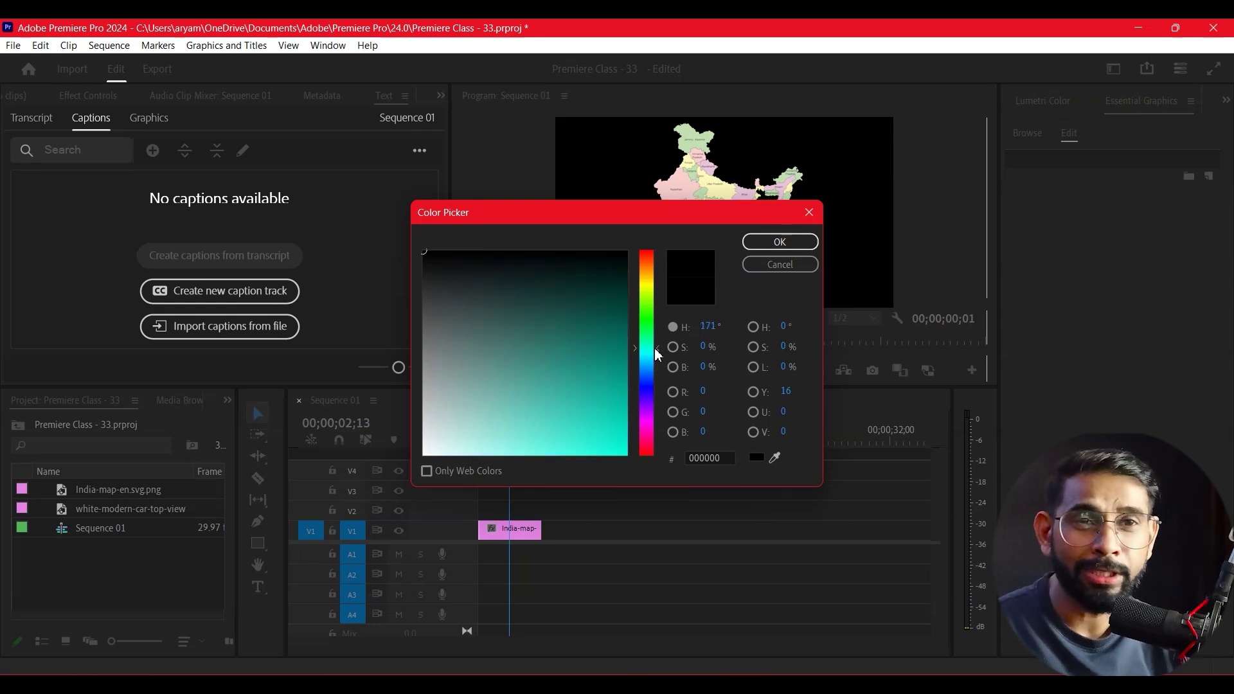
{"action": "left_click_drag", "start_coordinate": [608, 444], "coordinate": [631, 459]}
{"action": "left_click", "coordinate": [779, 243]}
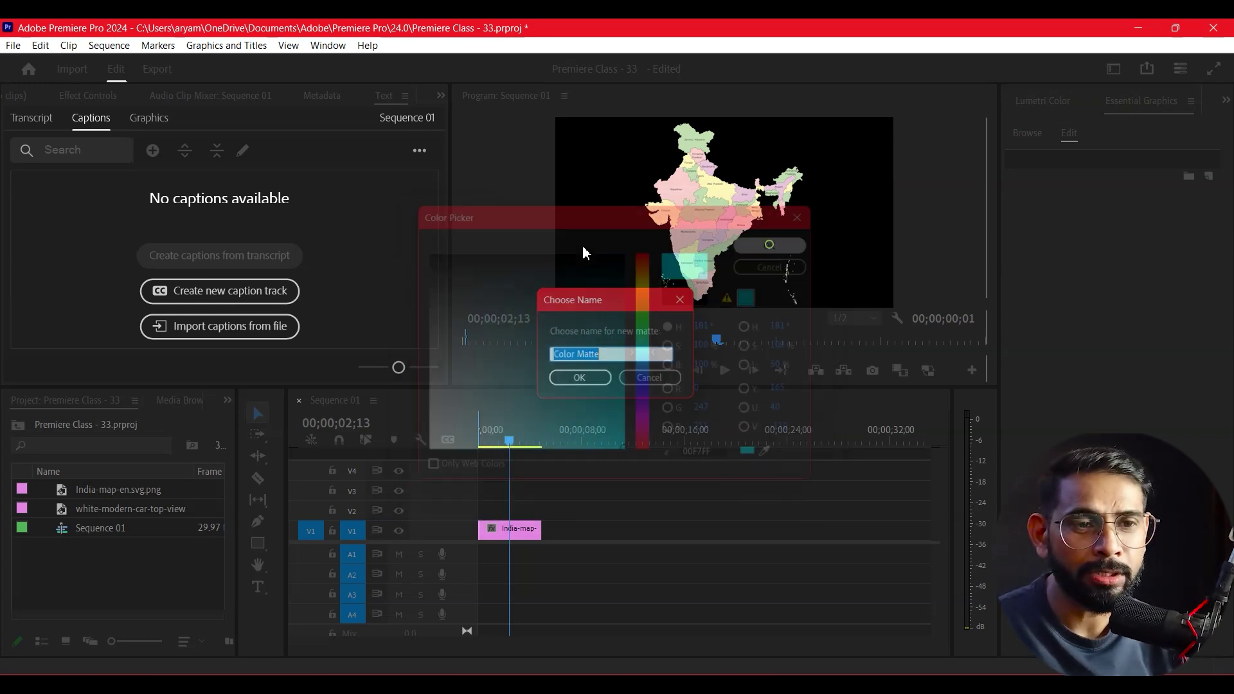
{"action": "left_click", "coordinate": [579, 378]}
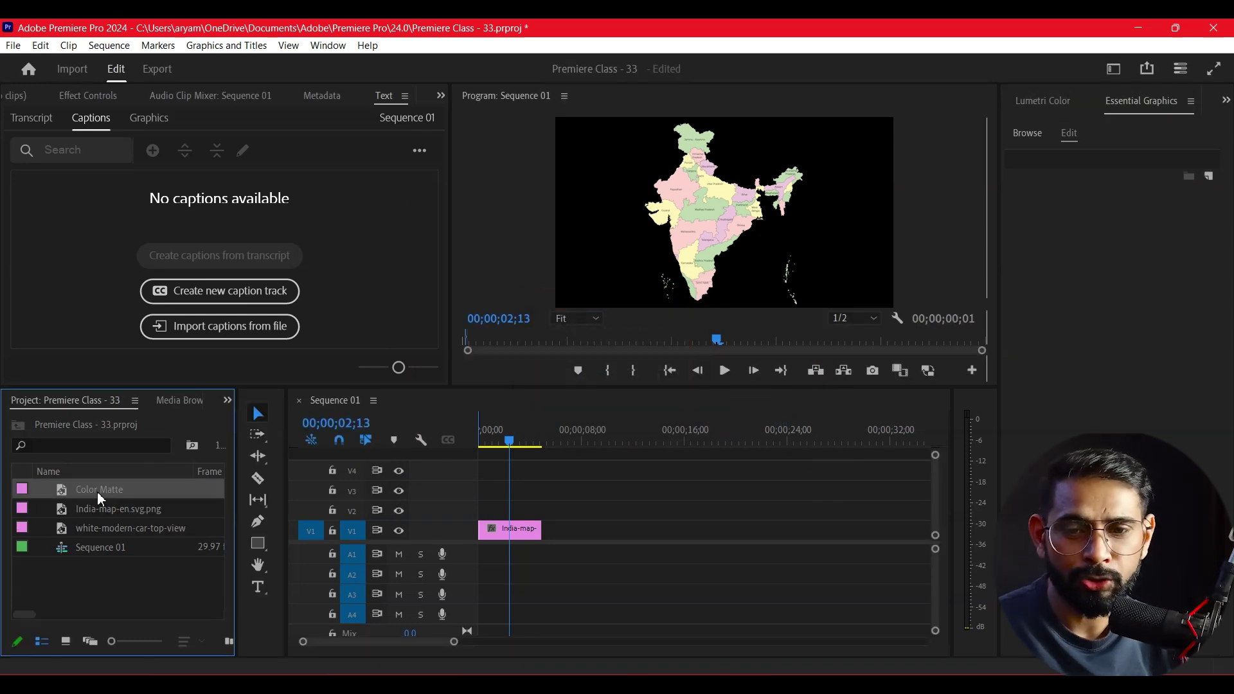
Step: Place the Color Matte at the start of V1, beneath the India map
{"action": "left_click_drag", "start_coordinate": [113, 556], "coordinate": [578, 641]}
{"action": "mouse_move", "coordinate": [495, 558]}
{"action": "left_mouse_down"}
{"action": "mouse_move", "coordinate": [581, 533]}
{"action": "mouse_move", "coordinate": [514, 511]}
{"action": "left_mouse_up"}
{"action": "left_click_drag", "start_coordinate": [611, 537], "coordinate": [510, 533]}
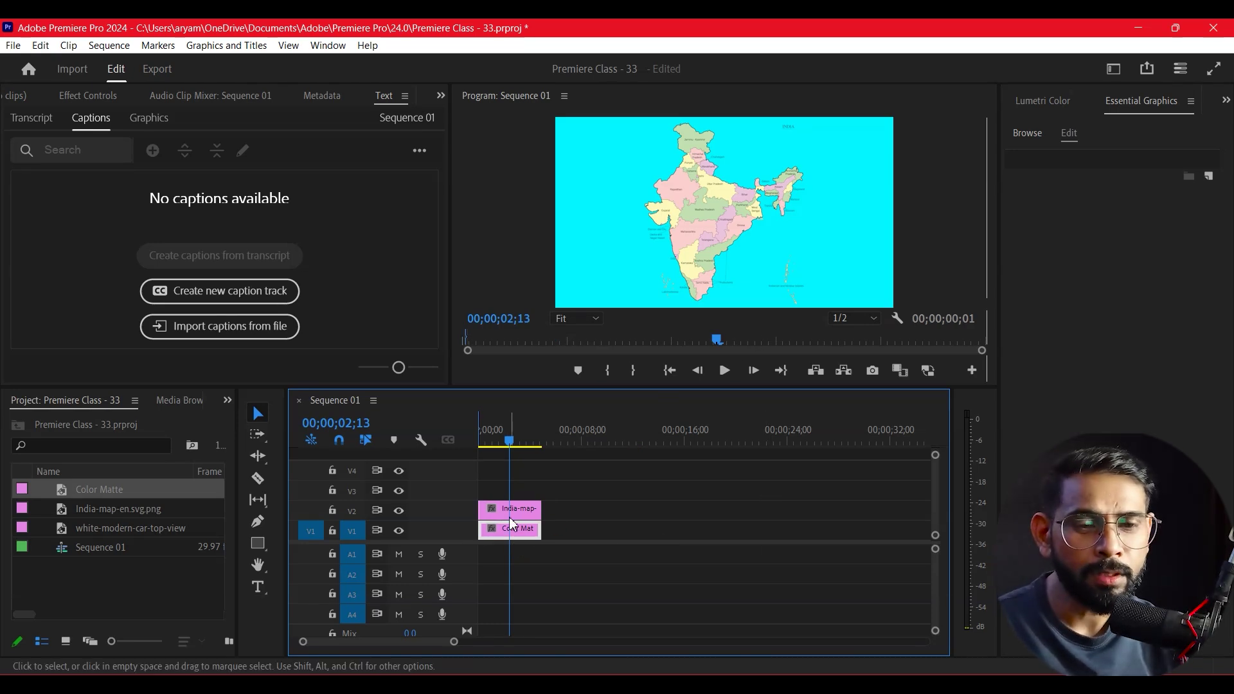
Step: Select the map and matte clips and trim both to end near 8 seconds
{"action": "left_click_drag", "start_coordinate": [572, 501], "coordinate": [489, 540]}
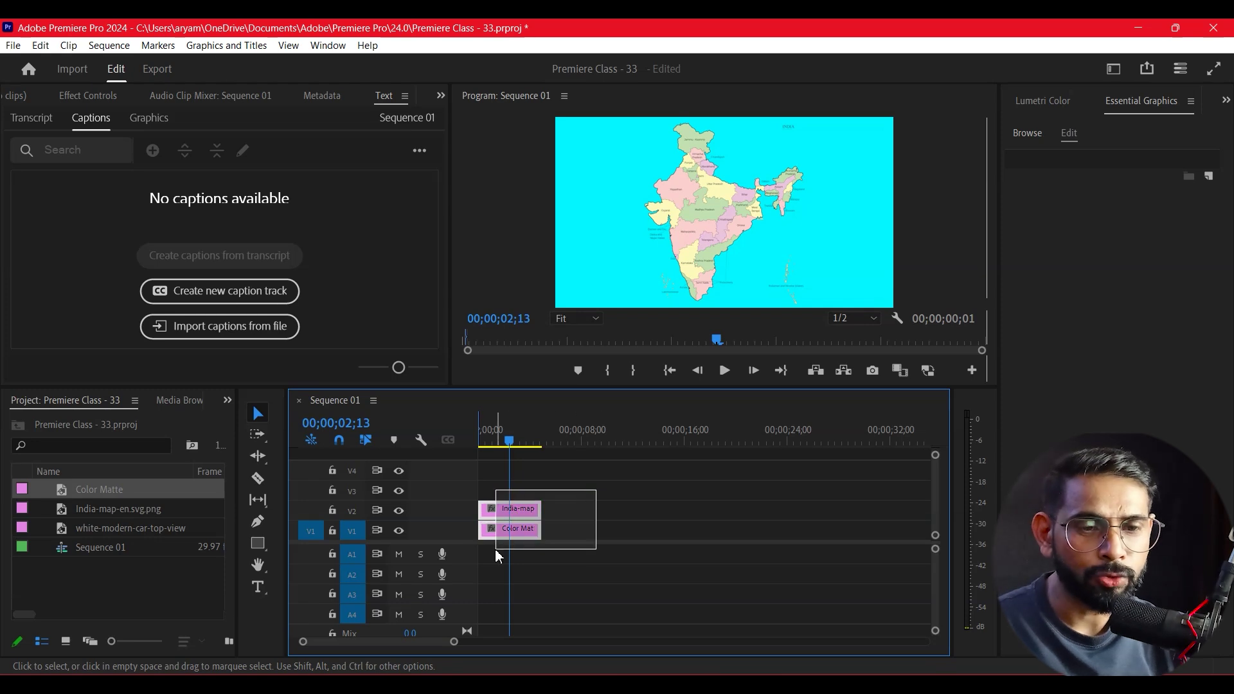
{"action": "left_click_drag", "start_coordinate": [541, 510], "coordinate": [592, 512]}
{"action": "mouse_move", "coordinate": [532, 442]}
{"action": "left_mouse_down"}
{"action": "mouse_move", "coordinate": [600, 456]}
{"action": "mouse_move", "coordinate": [360, 488]}
{"action": "left_mouse_up"}
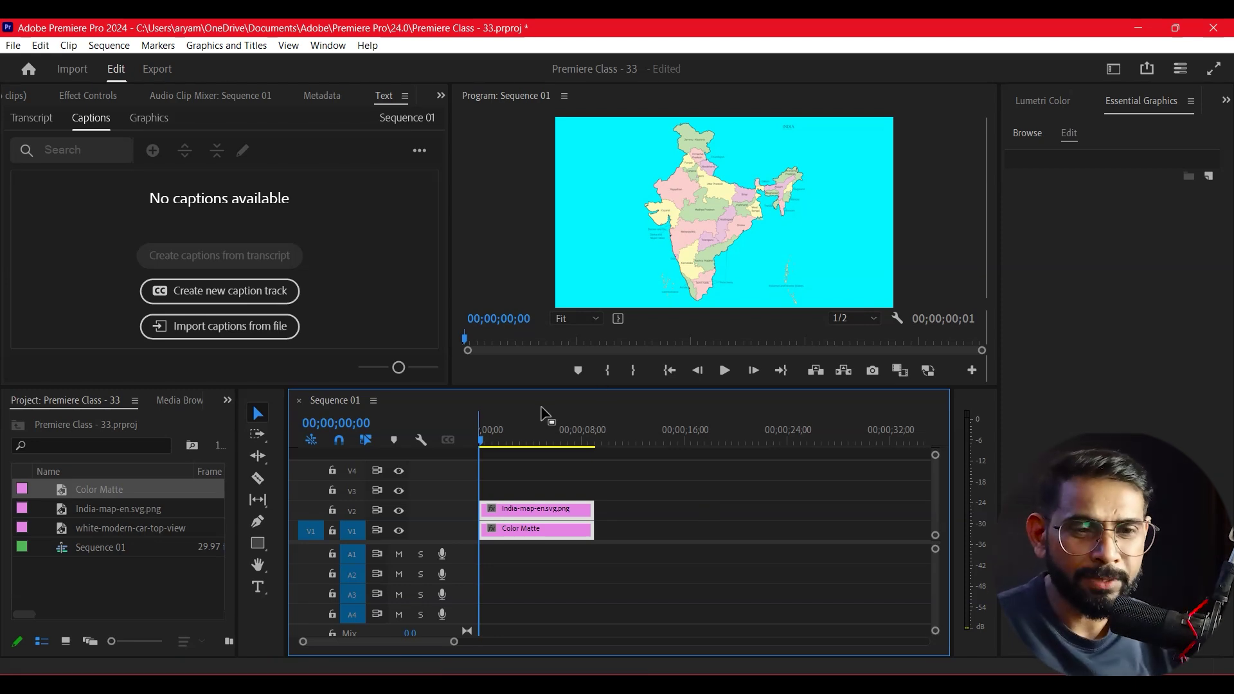
Step: Set the Program monitor zoom to 75% and switch to the Pen tool
{"action": "left_click", "coordinate": [575, 321]}
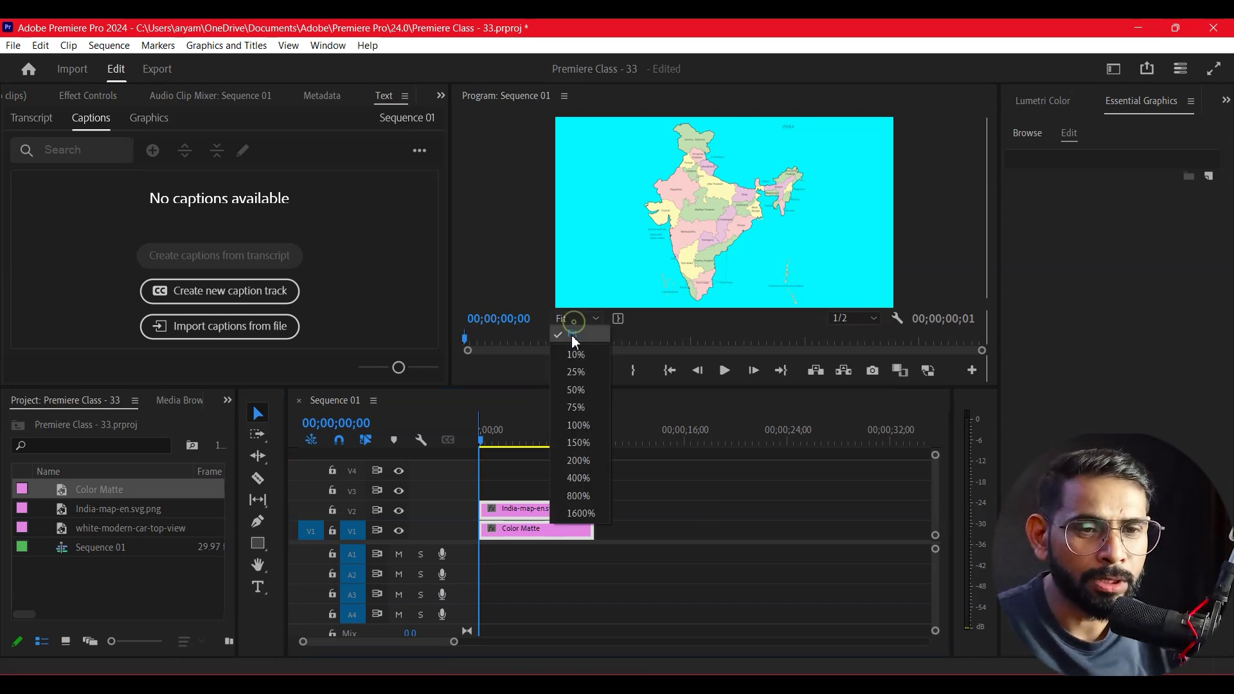
{"action": "left_click", "coordinate": [586, 393]}
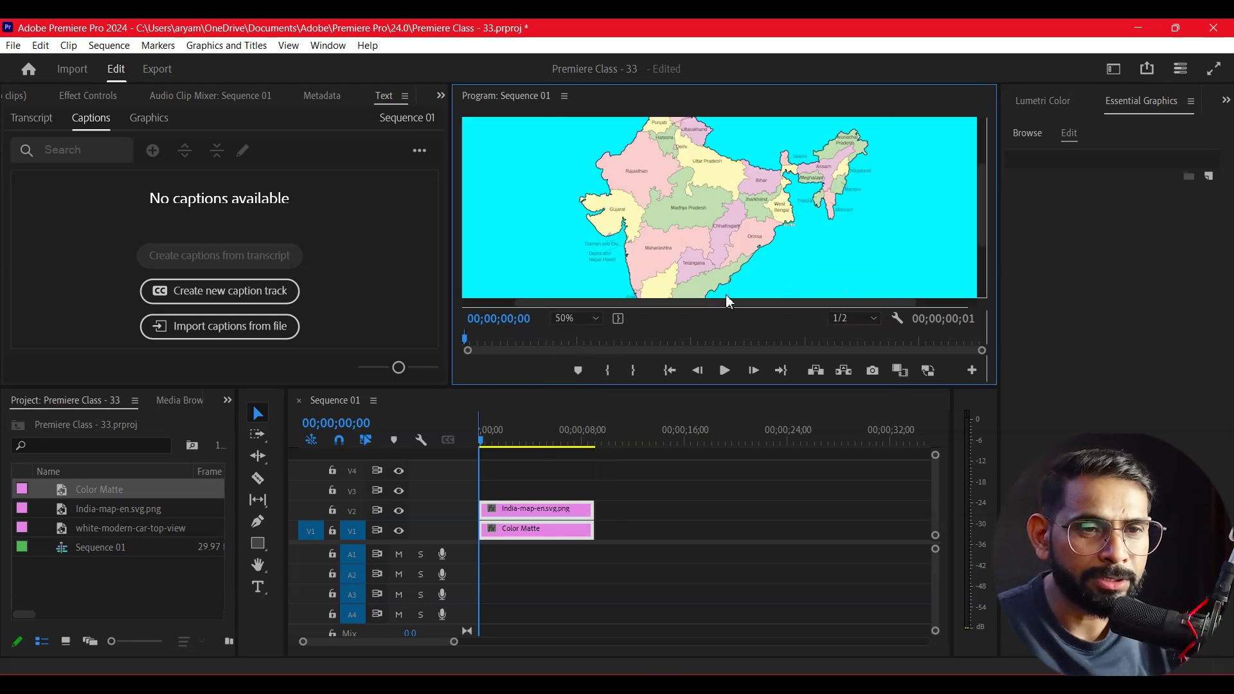
{"action": "left_click", "coordinate": [584, 320]}
{"action": "left_click", "coordinate": [580, 373]}
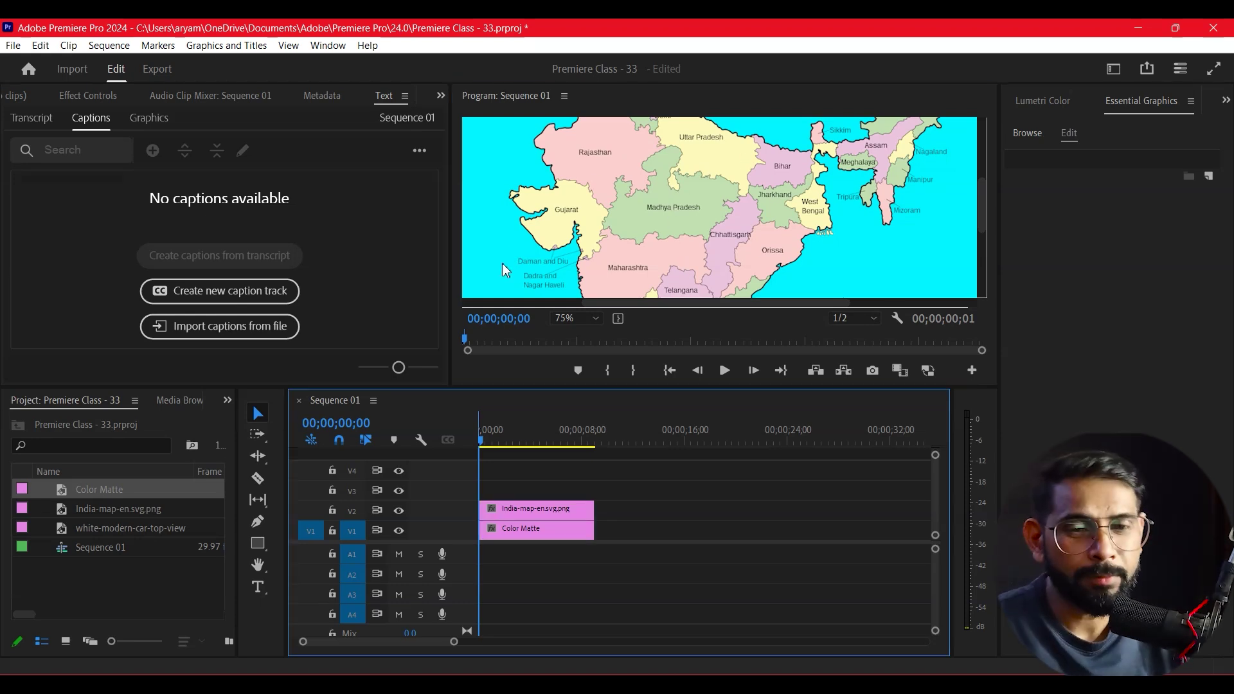
{"action": "left_click", "coordinate": [257, 521]}
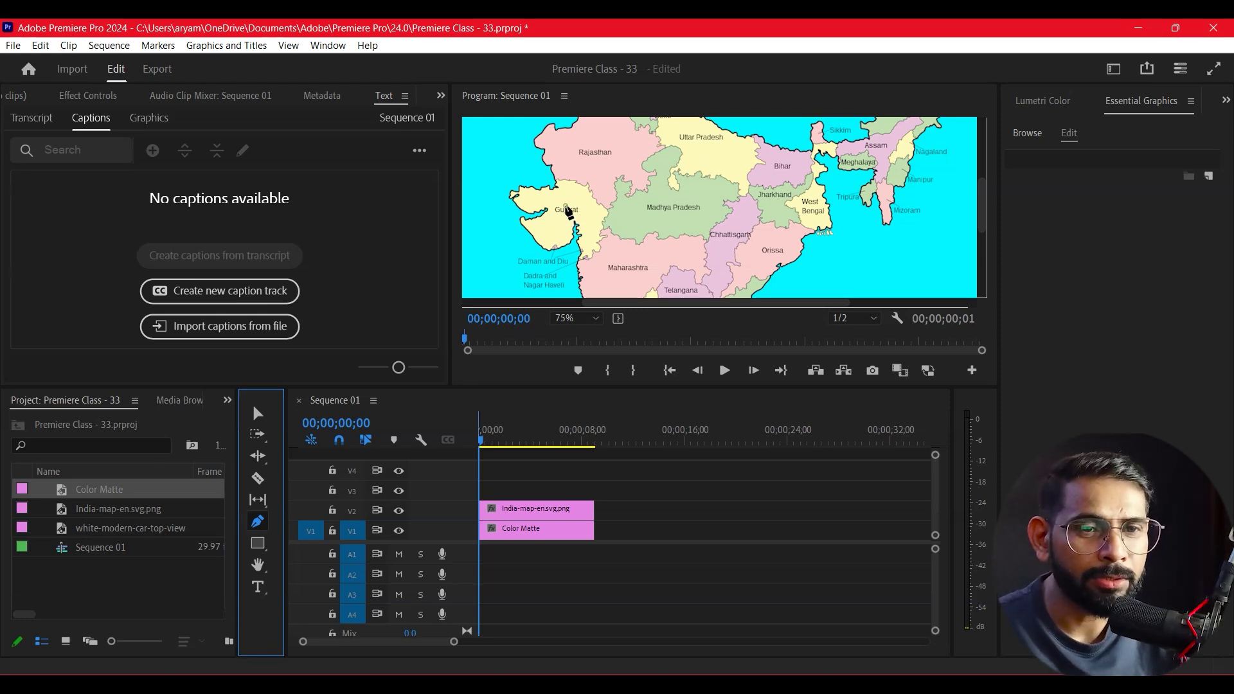
Step: Draw a curved road path from Gujarat through Uttar Pradesh with a 22-width stroke
{"action": "left_click", "coordinate": [566, 206]}
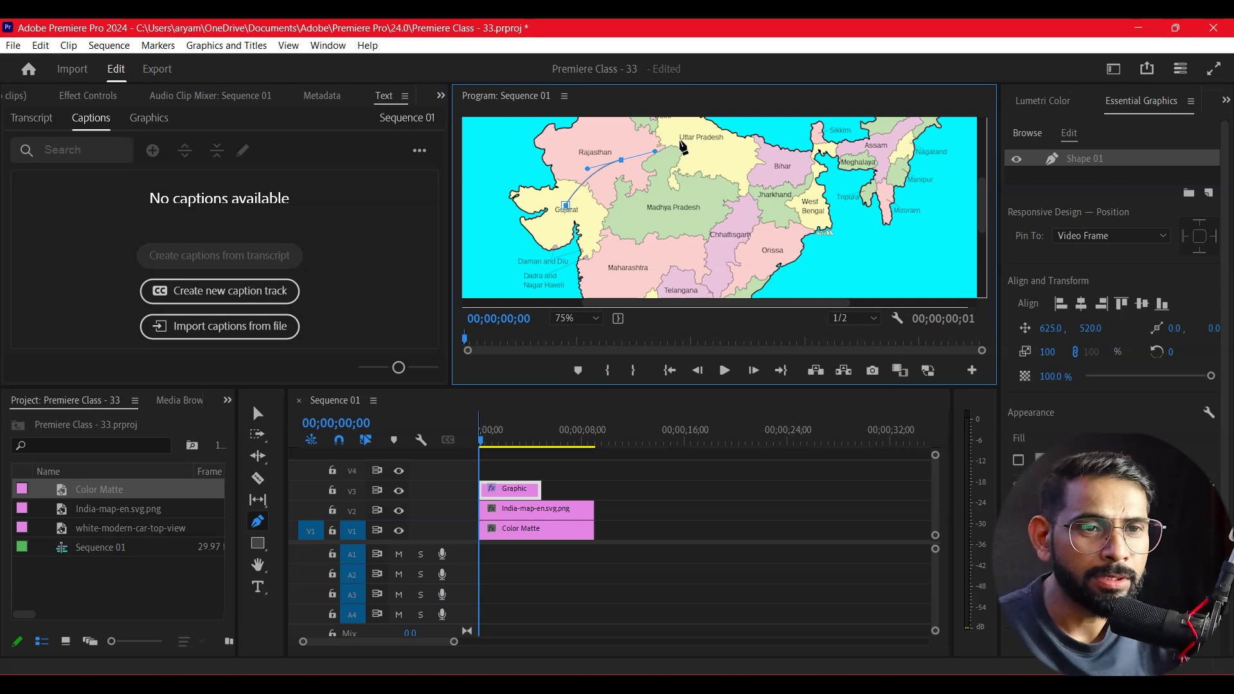
{"action": "left_click_drag", "start_coordinate": [701, 151], "coordinate": [776, 171]}
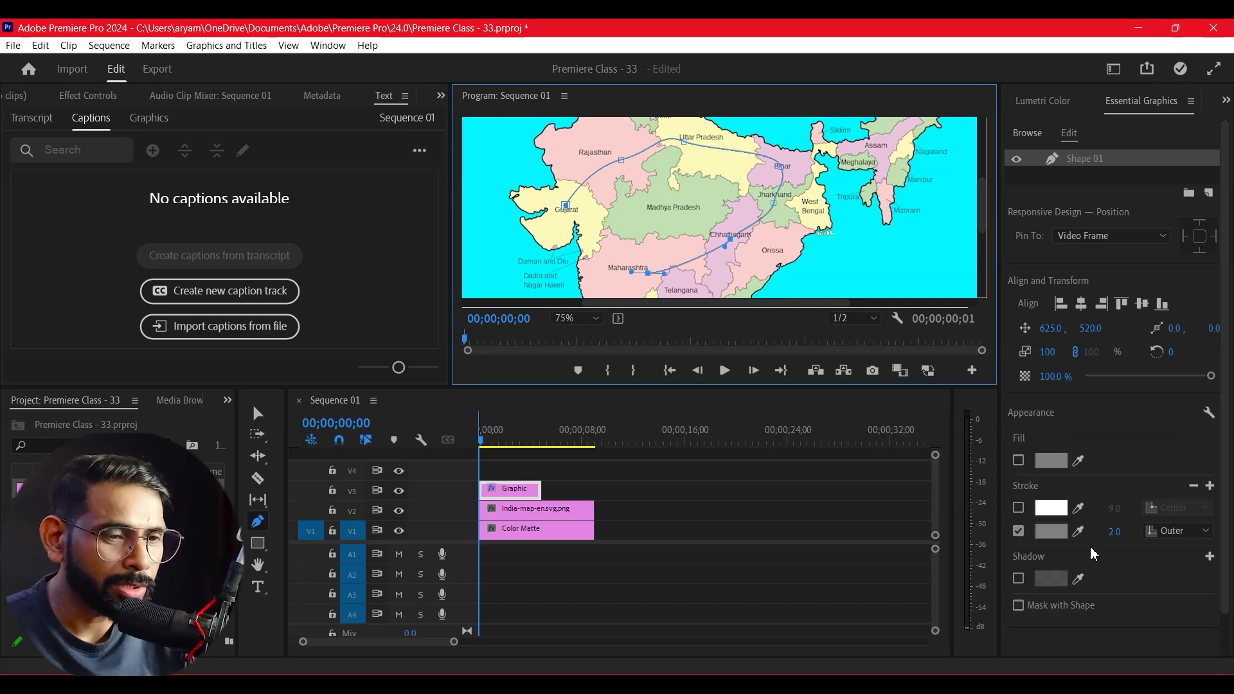
{"action": "left_click_drag", "start_coordinate": [1115, 531], "coordinate": [1127, 531]}
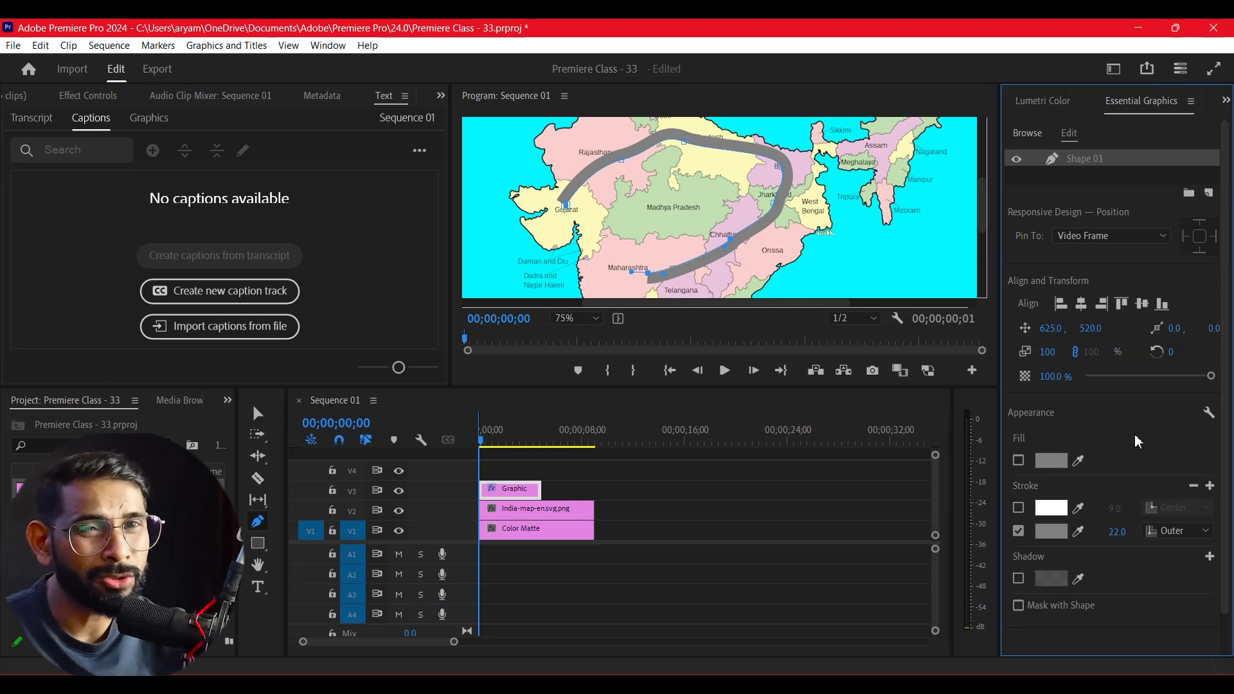
{"action": "left_click", "coordinate": [1046, 533]}
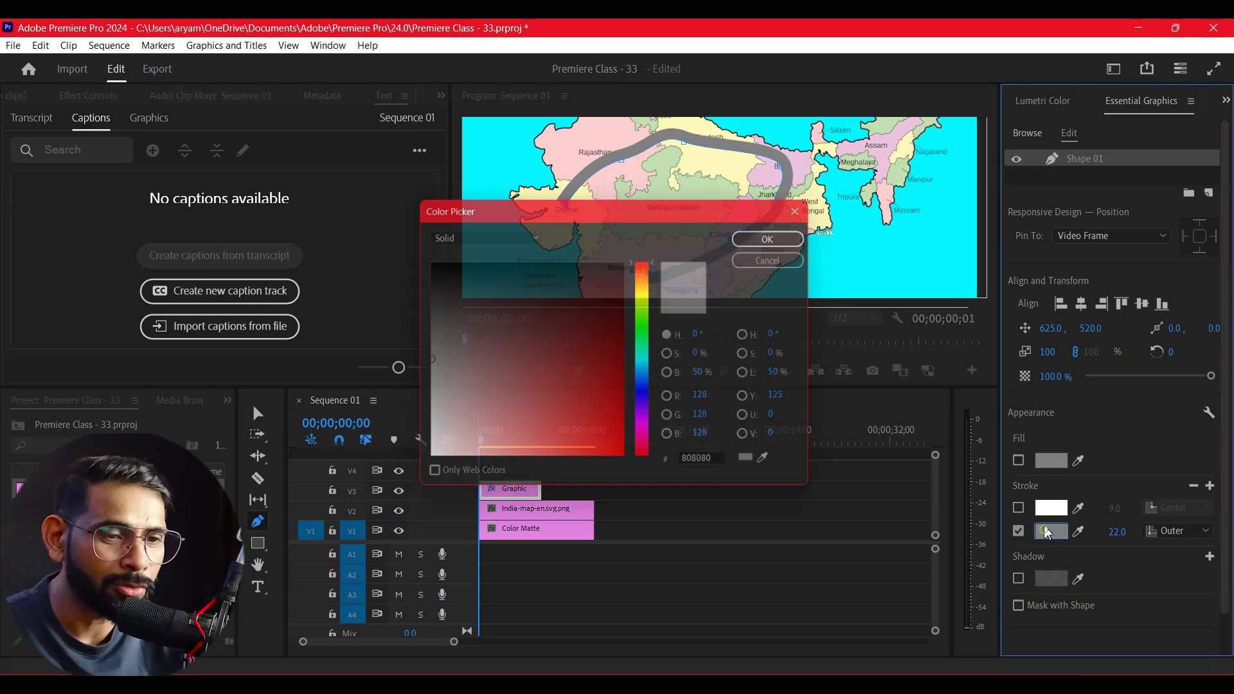
Step: Make the road stroke dark grey 424242, centre-aligned and 43 wide
{"action": "left_click_drag", "start_coordinate": [494, 353], "coordinate": [424, 311]}
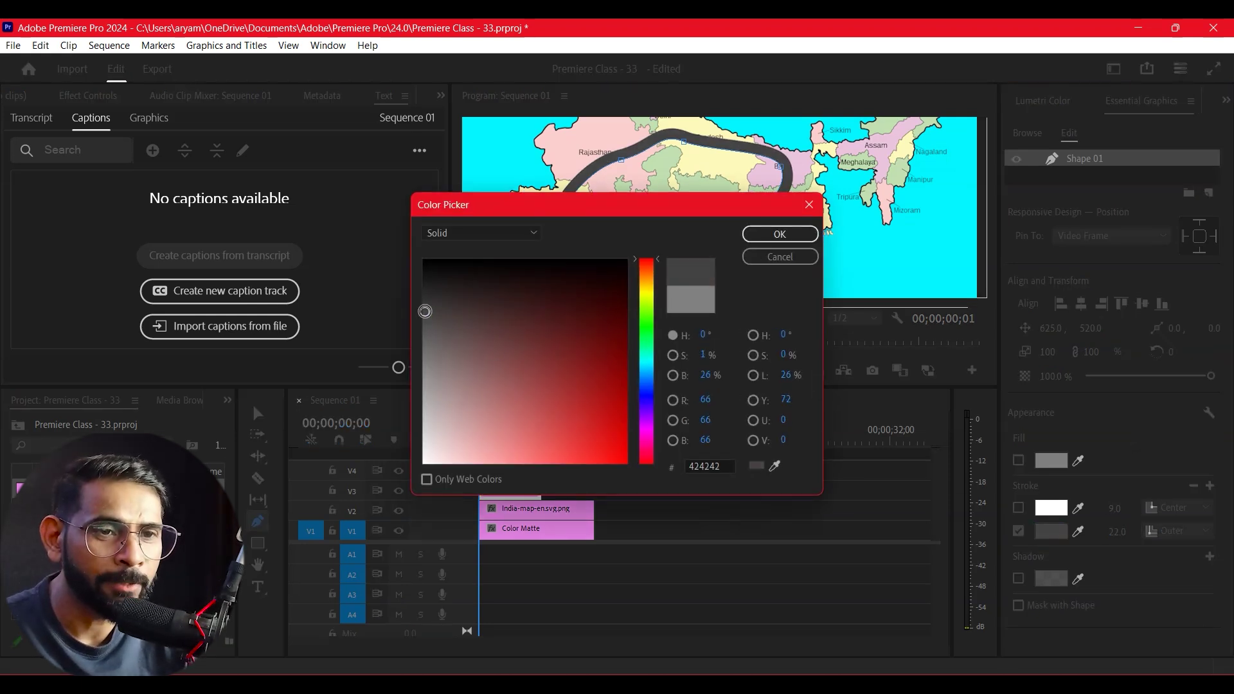
{"action": "left_click", "coordinate": [780, 234]}
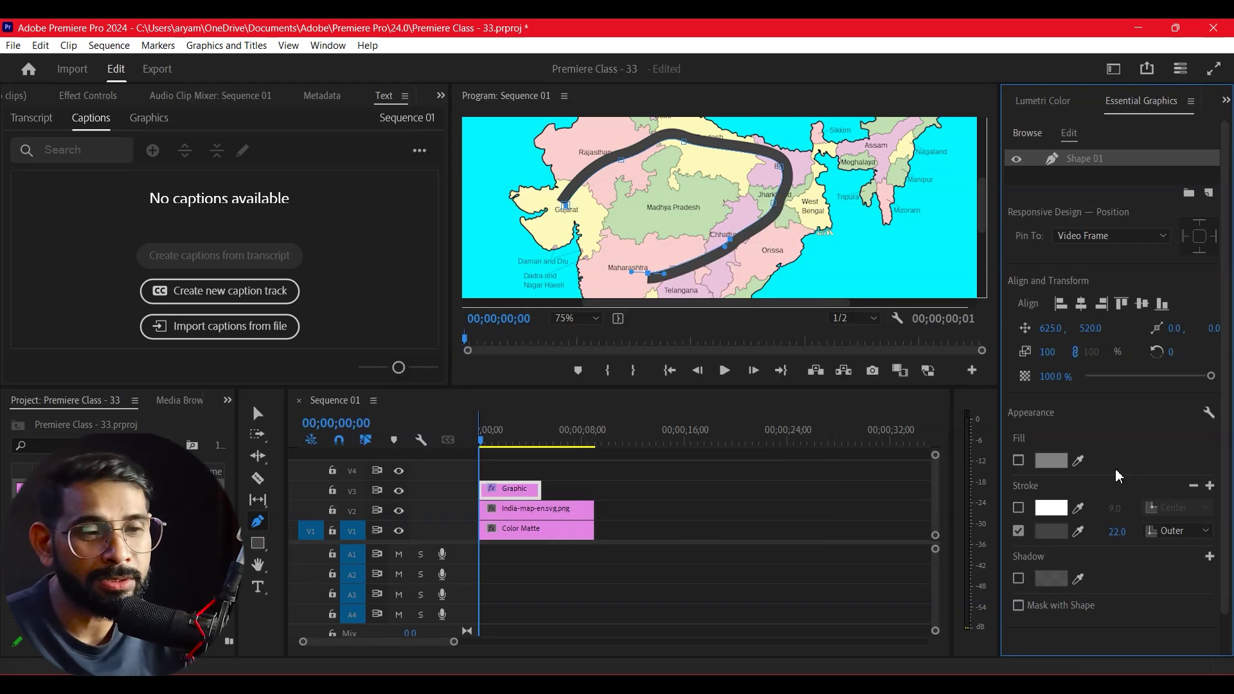
{"action": "left_click", "coordinate": [1179, 532]}
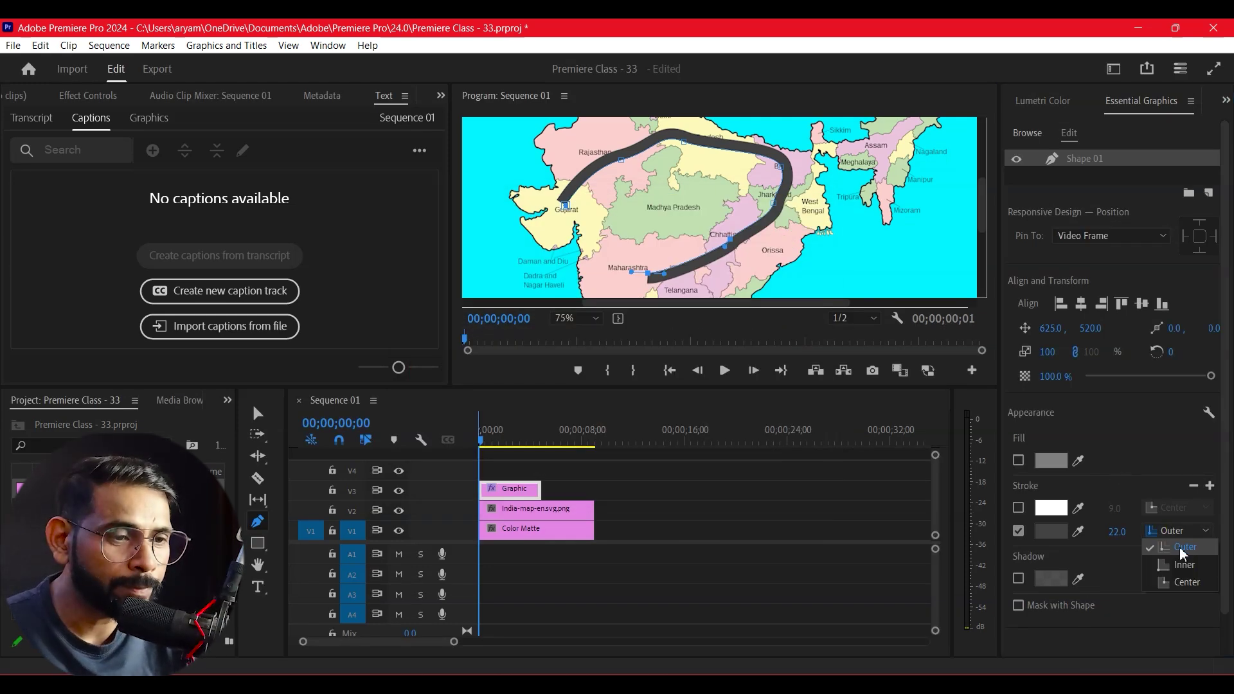
{"action": "left_click", "coordinate": [1189, 582]}
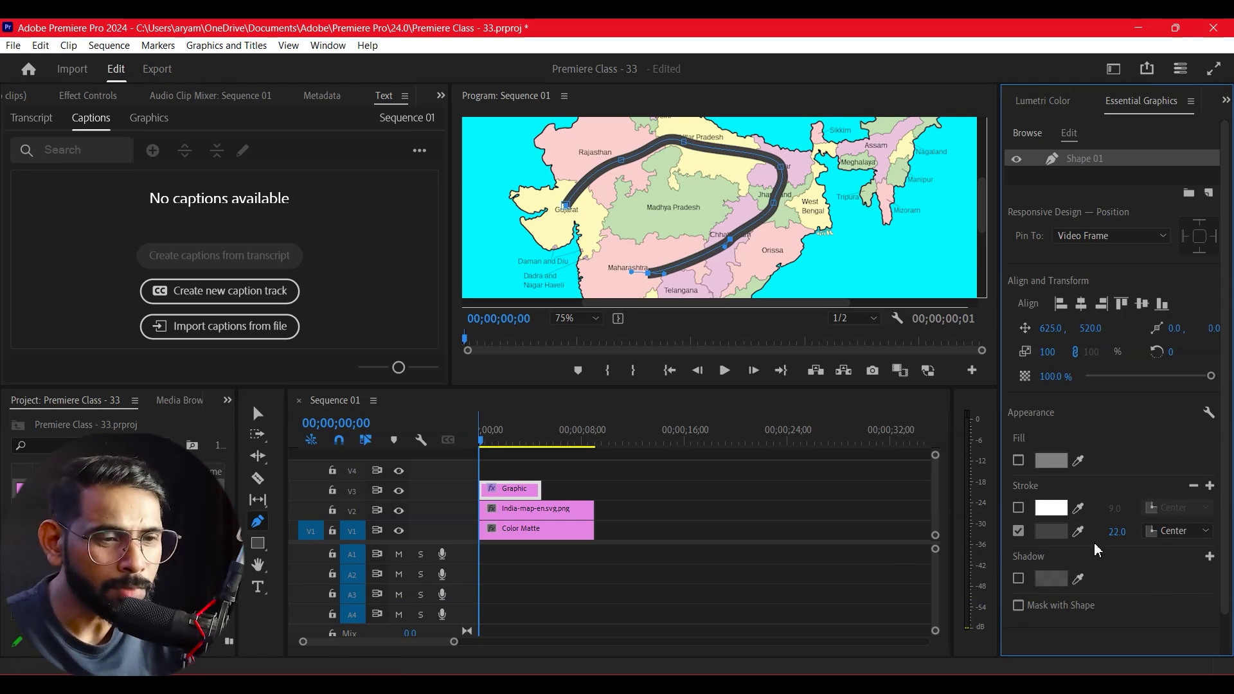
{"action": "left_click_drag", "start_coordinate": [1117, 531], "coordinate": [1129, 532]}
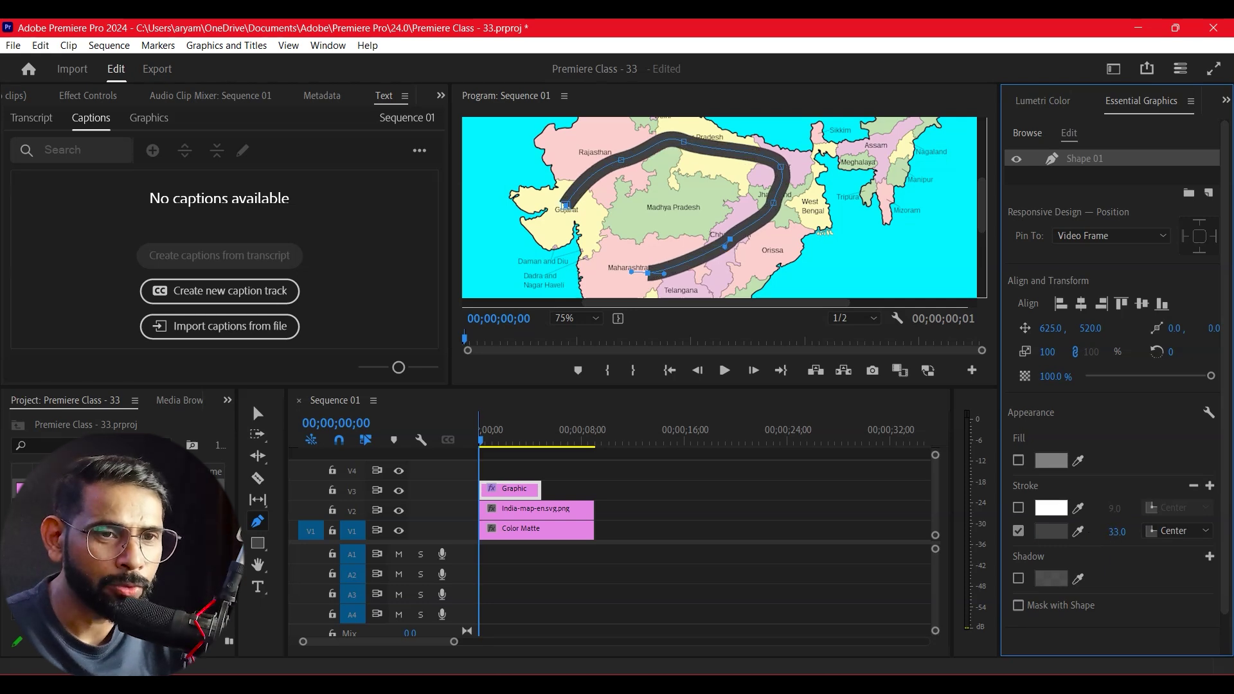
{"action": "left_click_drag", "start_coordinate": [1129, 532], "coordinate": [1133, 532]}
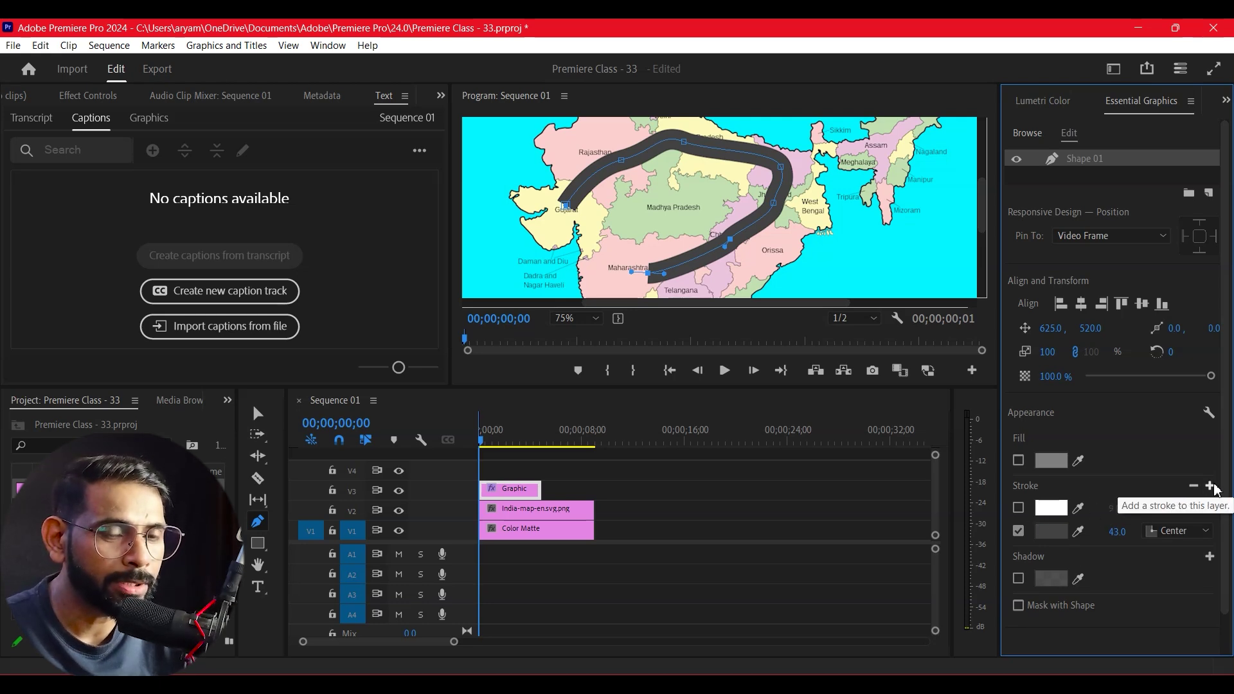
Step: Add a thin white second stroke as the road's centre line, then deselect the shape
{"action": "left_click", "coordinate": [1019, 509]}
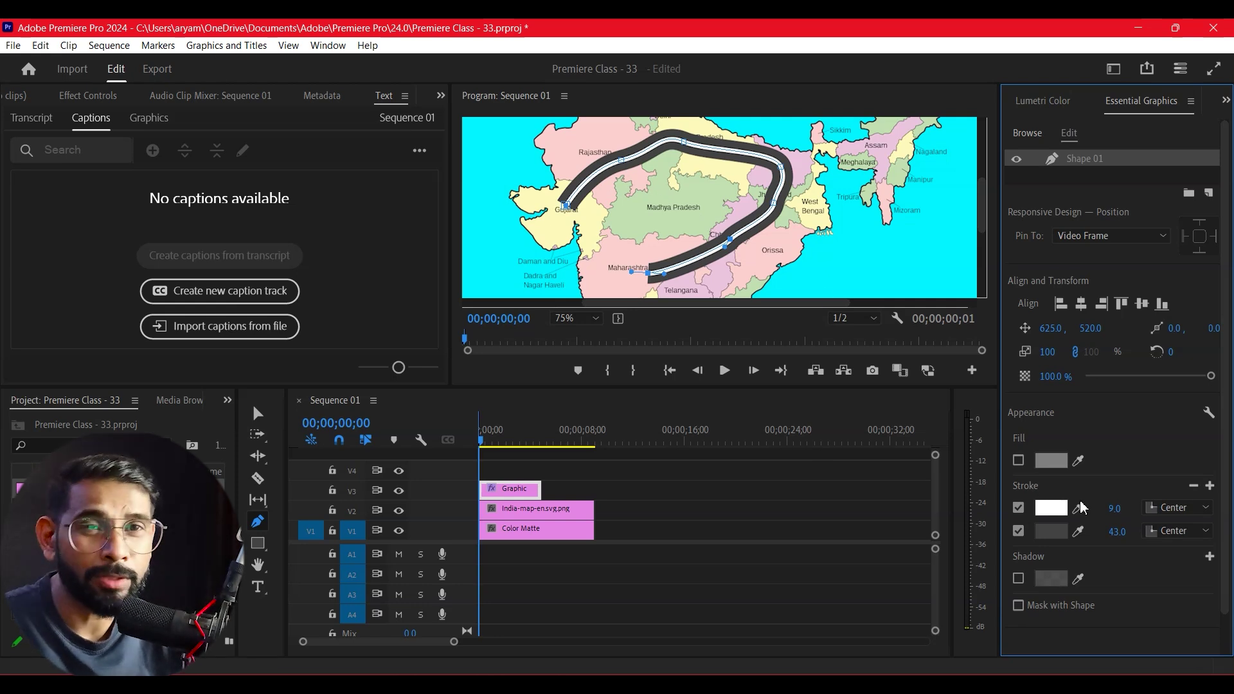
{"action": "left_click_drag", "start_coordinate": [1119, 508], "coordinate": [1115, 508]}
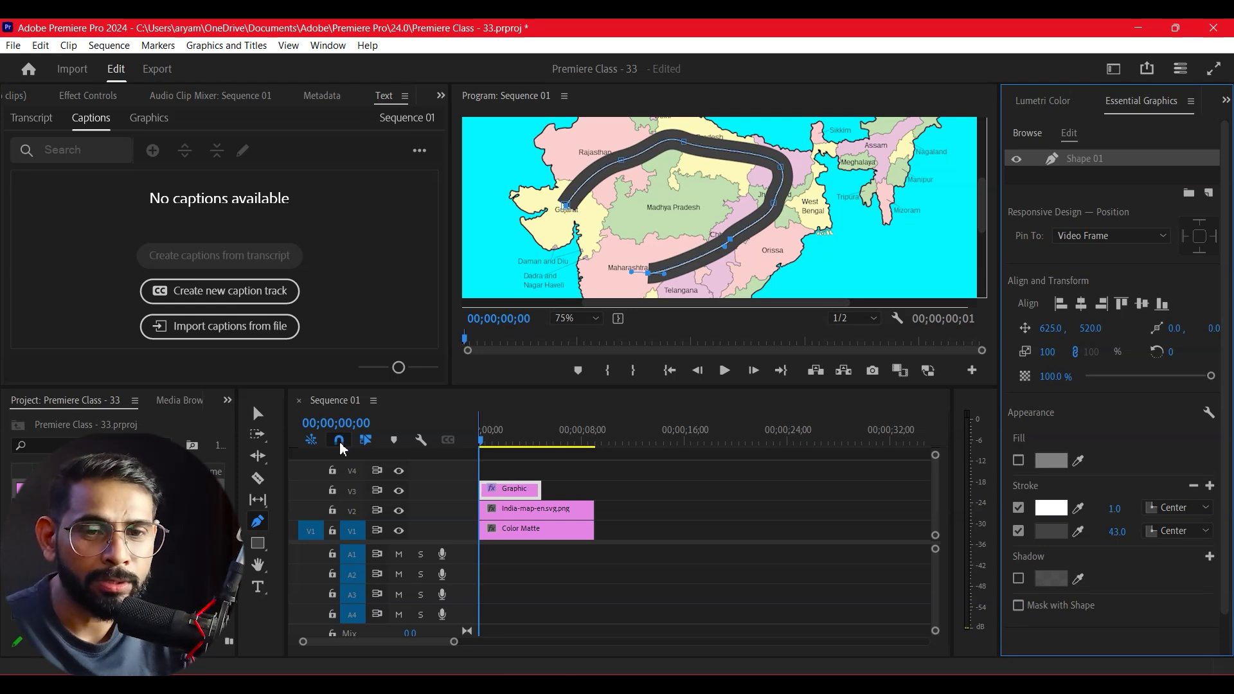
{"action": "left_click", "coordinate": [258, 413]}
{"action": "left_click", "coordinate": [659, 576]}
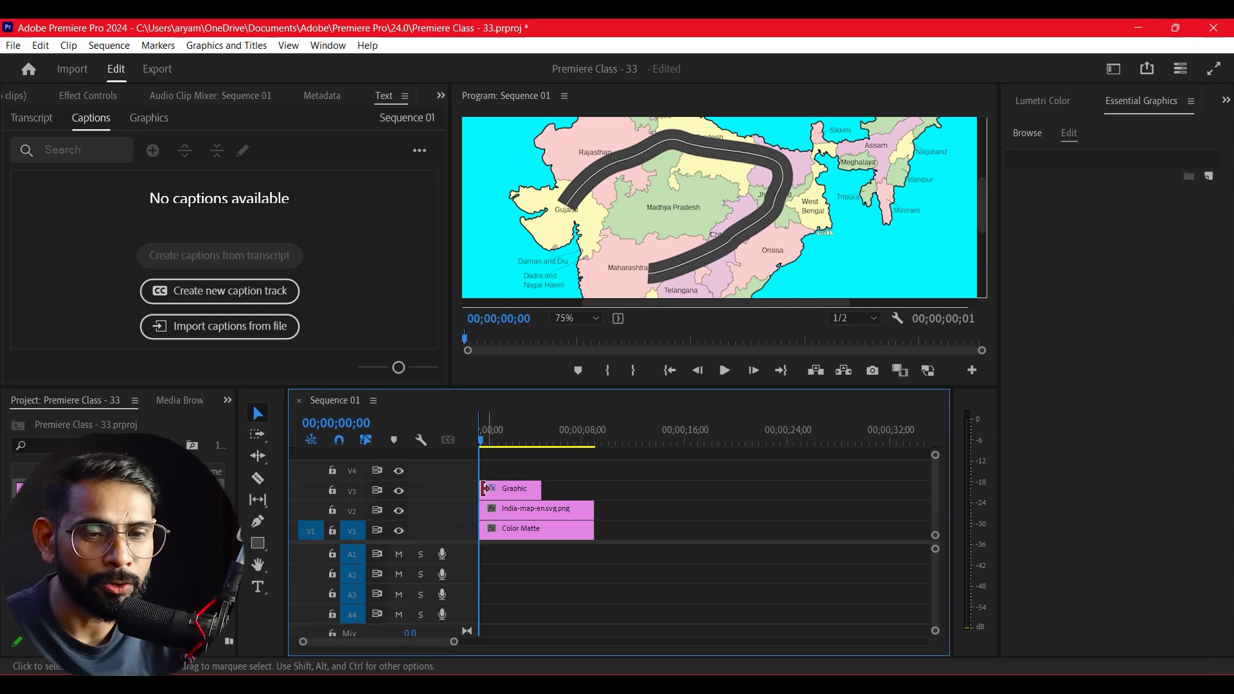
Step: Extend the road Graphic clip on V3 to end with the map and matte near 8 seconds
{"action": "left_click", "coordinate": [502, 490]}
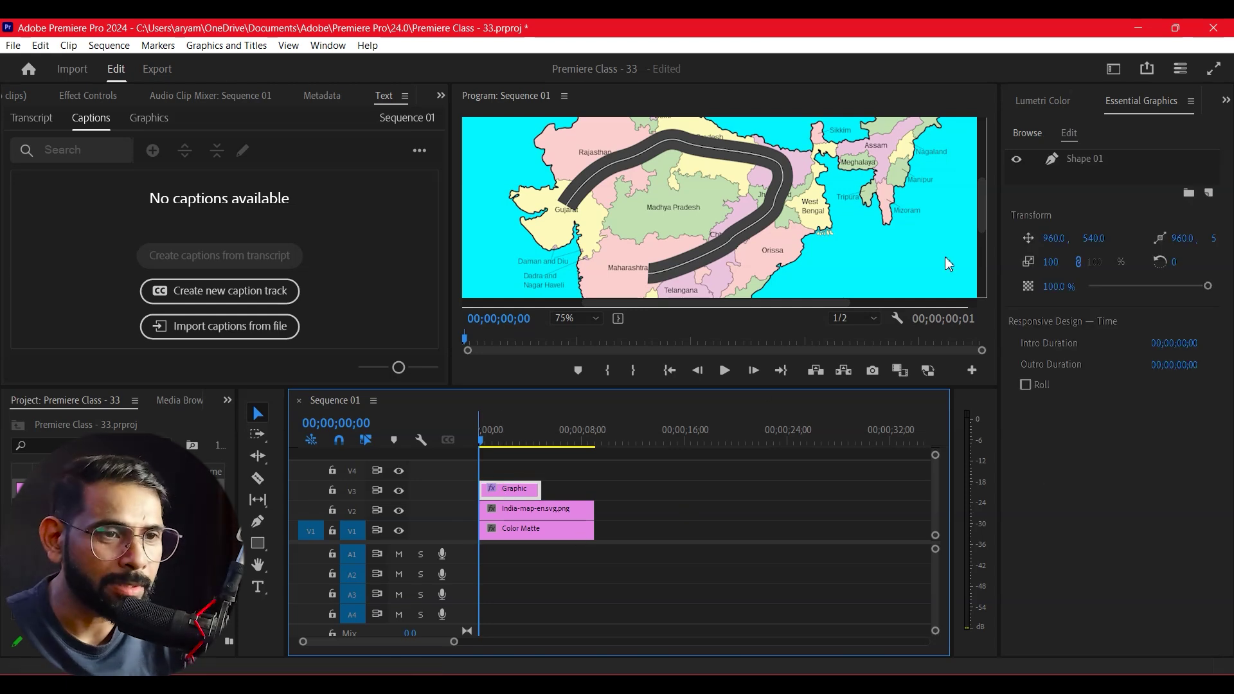
{"action": "left_click", "coordinate": [1084, 160]}
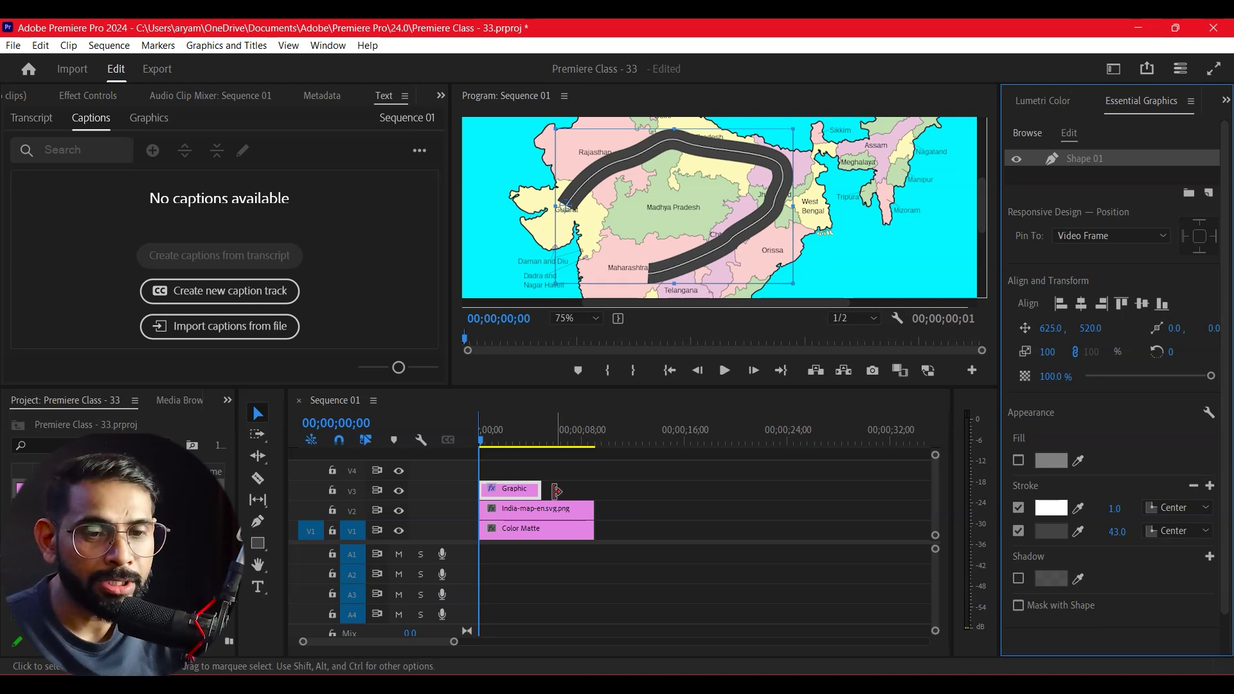
{"action": "left_click_drag", "start_coordinate": [538, 490], "coordinate": [593, 490]}
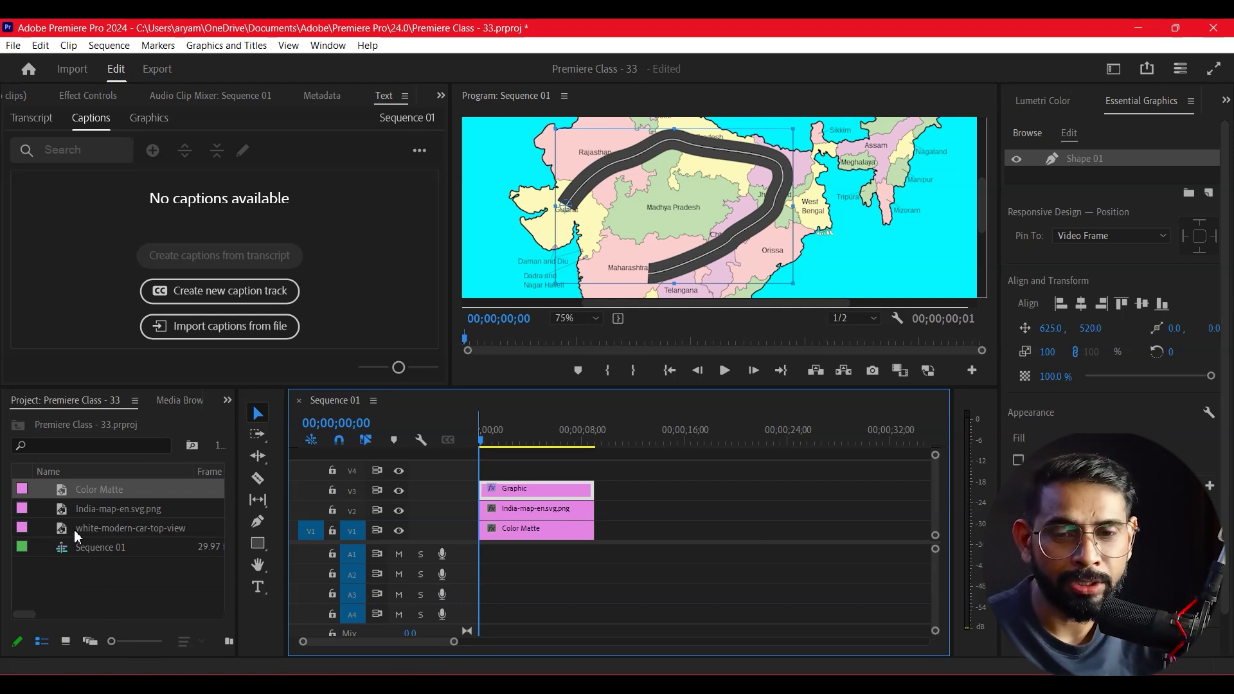
Step: Place the white-modern-car-top-view image on V4 above the road graphic
{"action": "mouse_move", "coordinate": [82, 530]}
{"action": "left_mouse_down"}
{"action": "mouse_move", "coordinate": [472, 490]}
{"action": "mouse_move", "coordinate": [481, 471]}
{"action": "mouse_move", "coordinate": [587, 475]}
{"action": "left_mouse_up"}
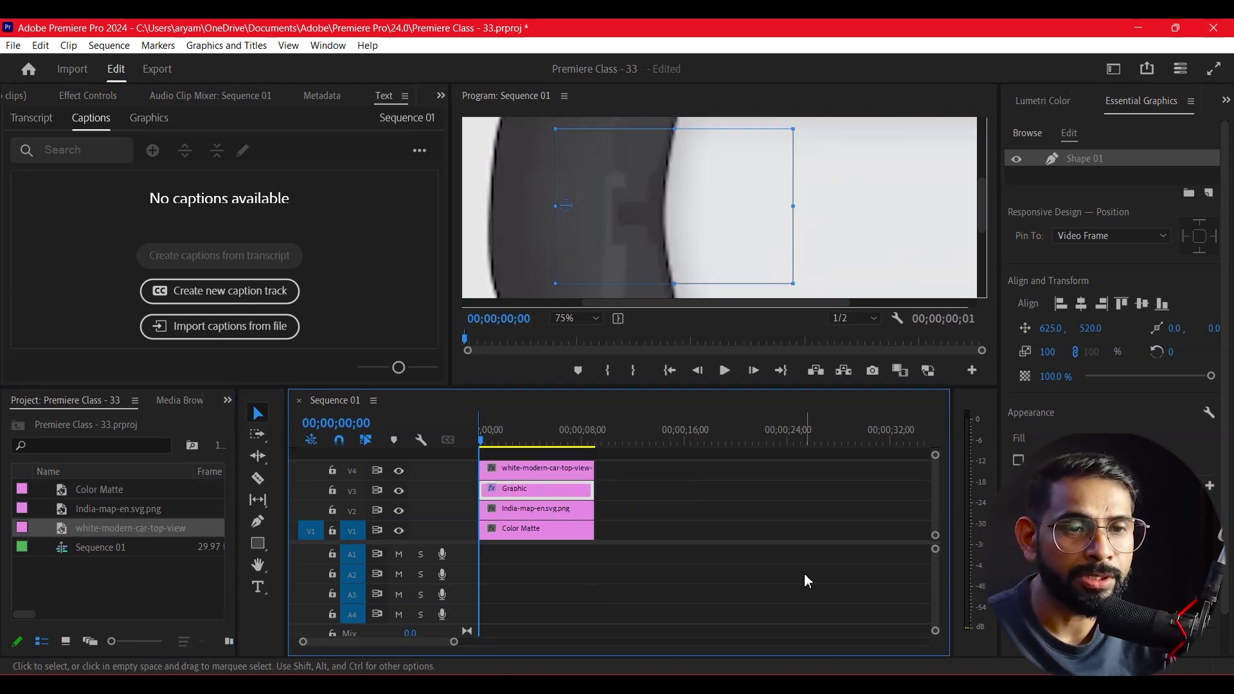
{"action": "left_click", "coordinate": [541, 465]}
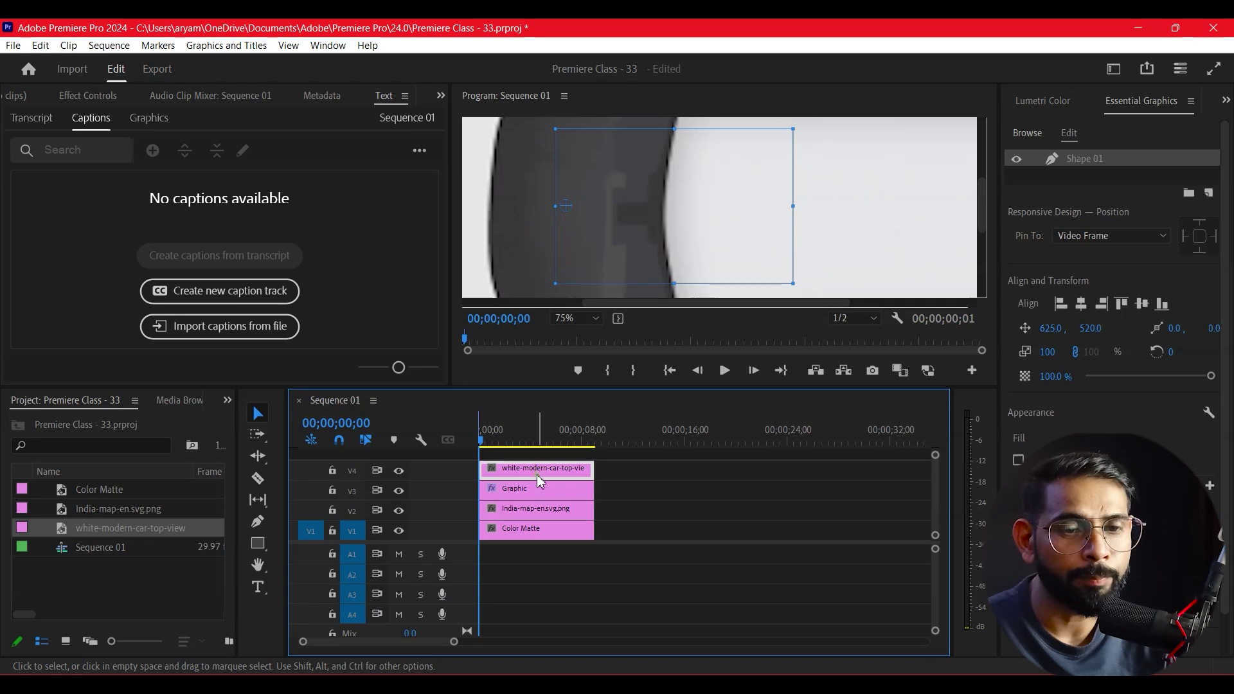
{"action": "left_click", "coordinate": [75, 101]}
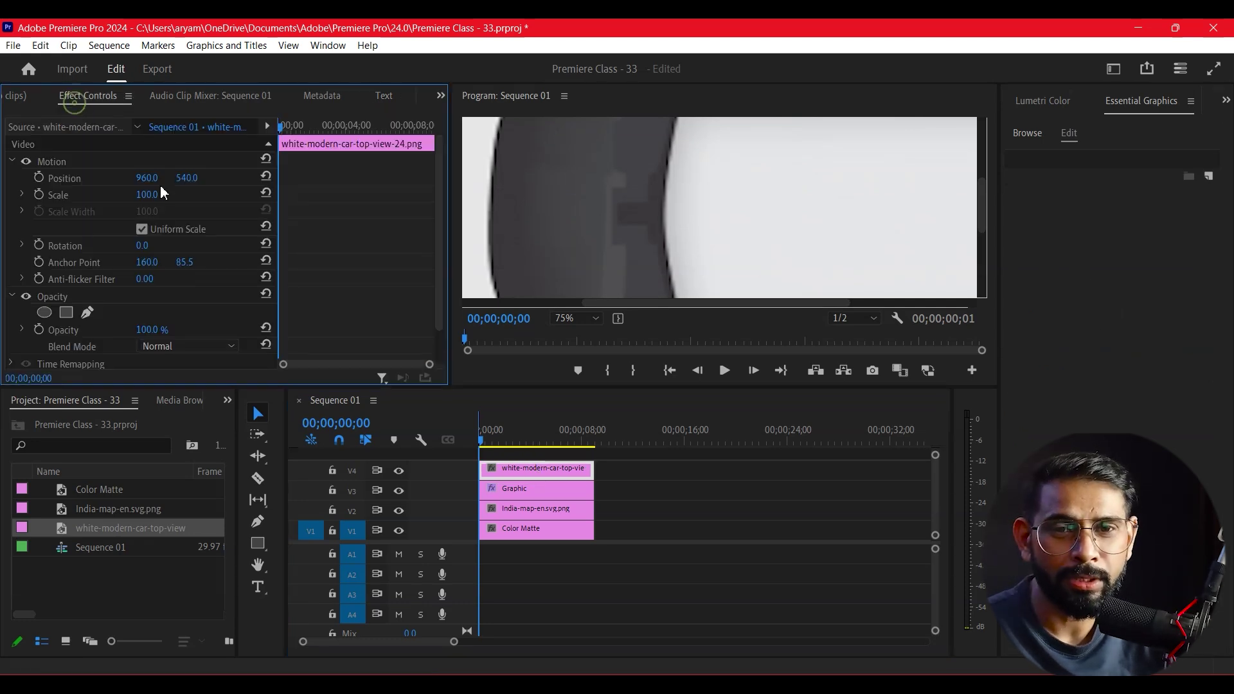
Step: Scale the car to 4.0 and rotate it about 147° to sit on the road
{"action": "left_click_drag", "start_coordinate": [153, 201], "coordinate": [95, 200]}
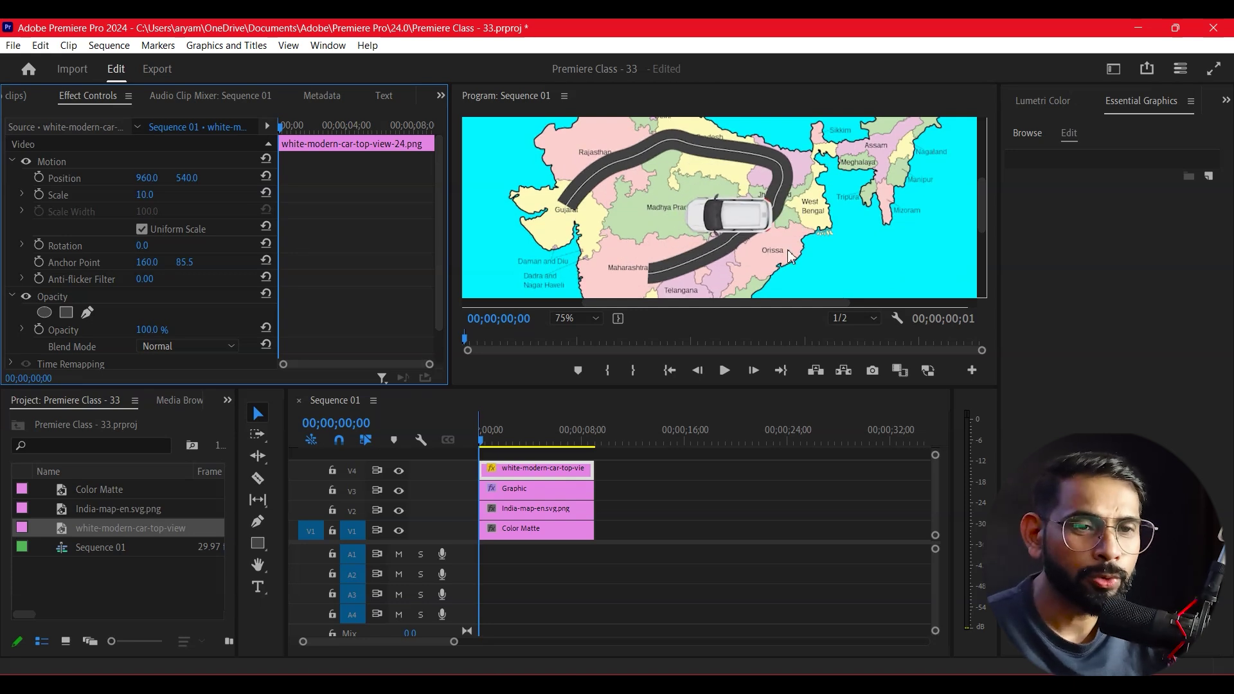
{"action": "left_click_drag", "start_coordinate": [145, 194], "coordinate": [143, 191]}
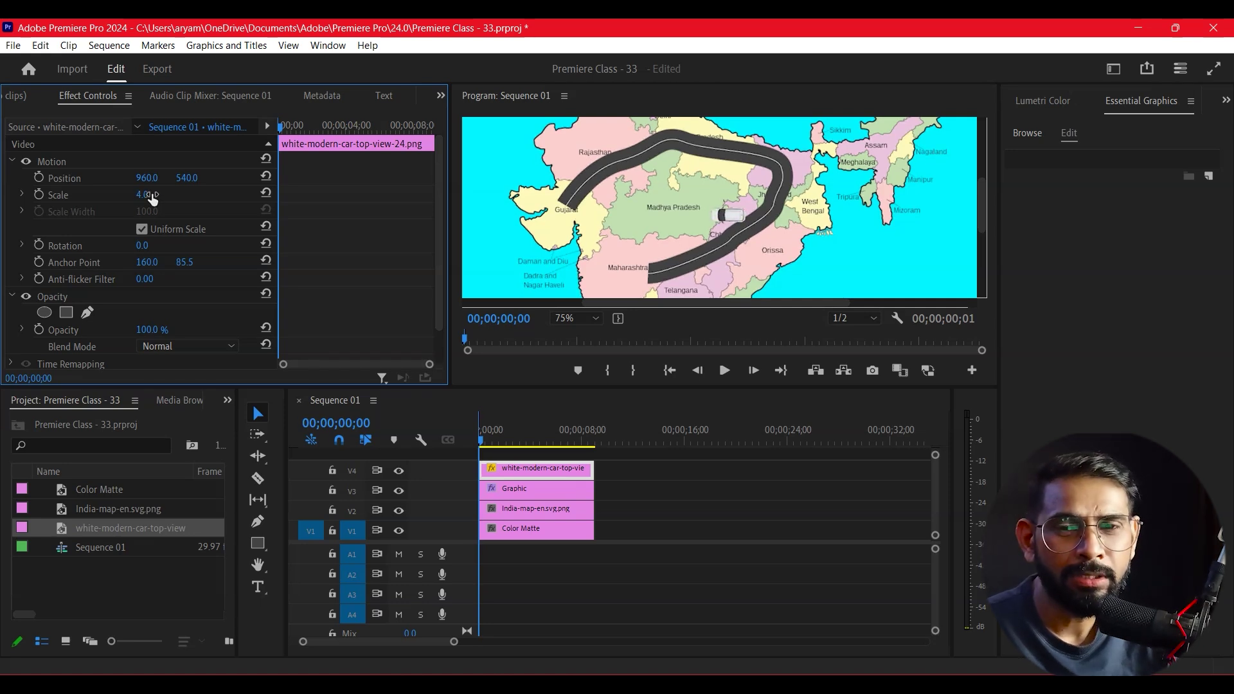
{"action": "type", "text": "3"}
{"action": "key", "text": "Return"}
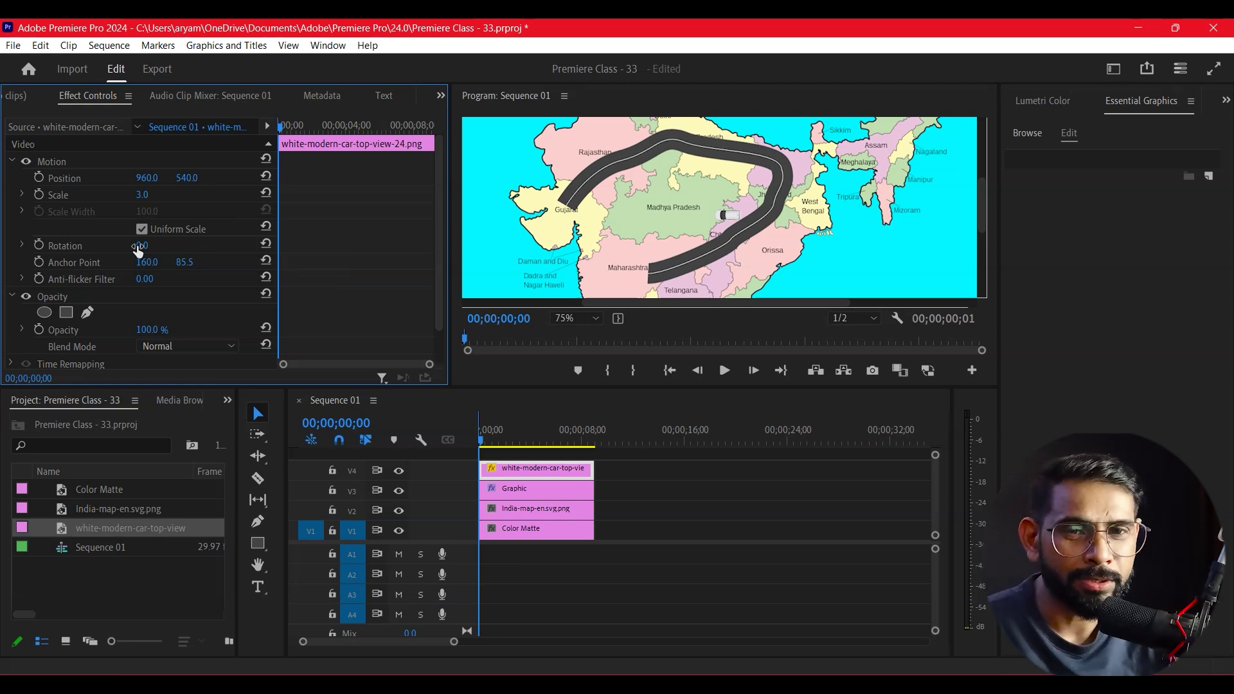
{"action": "left_click", "coordinate": [159, 190]}
{"action": "type", "text": "4"}
{"action": "key", "text": "Return"}
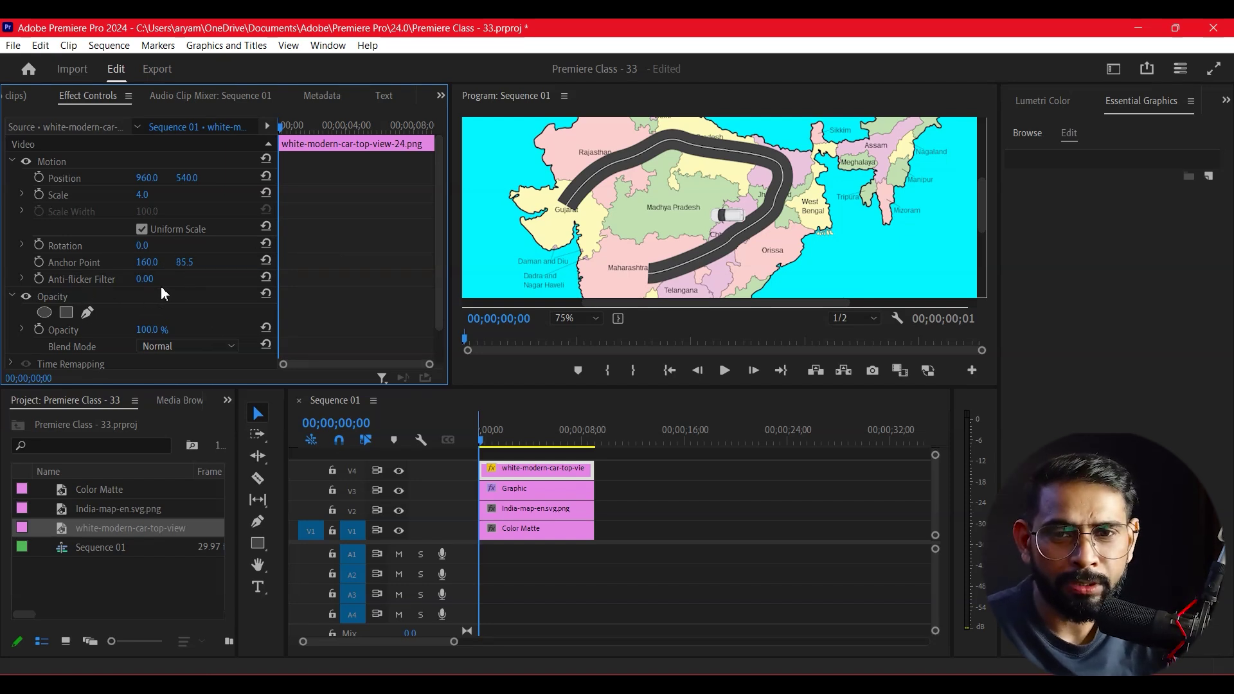
{"action": "mouse_move", "coordinate": [141, 246]}
{"action": "left_mouse_down"}
{"action": "mouse_move", "coordinate": [250, 246]}
{"action": "mouse_move", "coordinate": [156, 250]}
{"action": "left_mouse_up"}
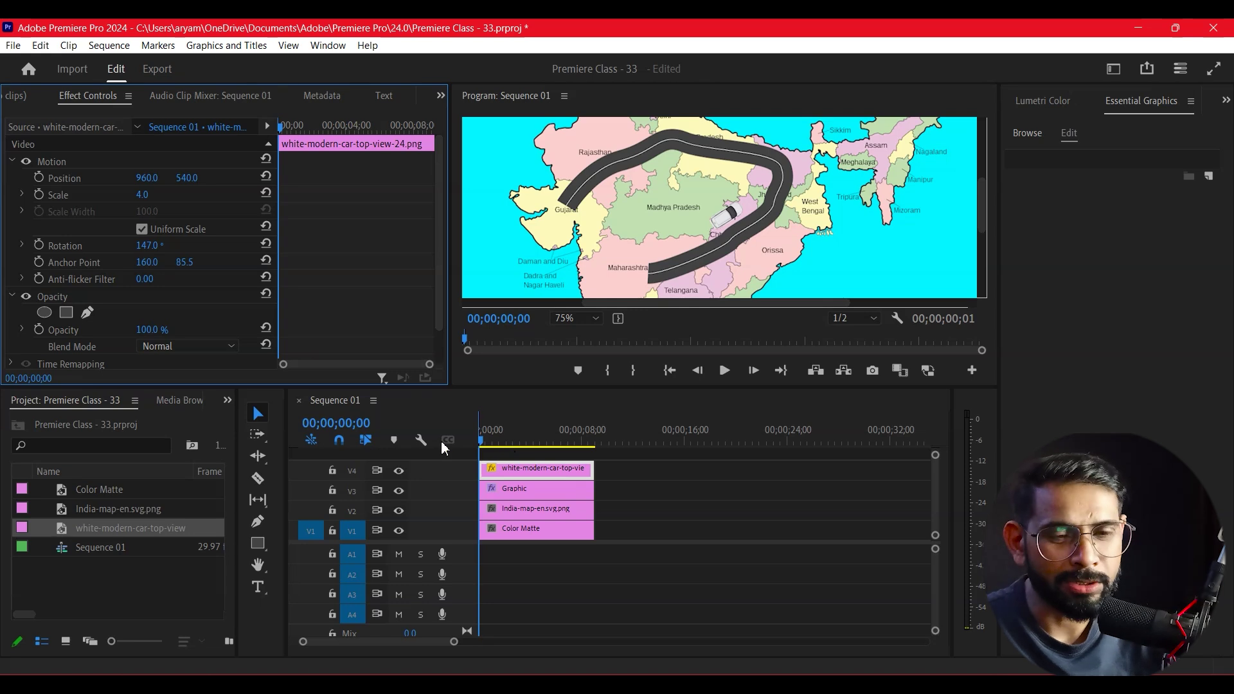
Step: Set the car at the road's start with rotation keyframing, then key it further along at 02;15
{"action": "left_click", "coordinate": [505, 578]}
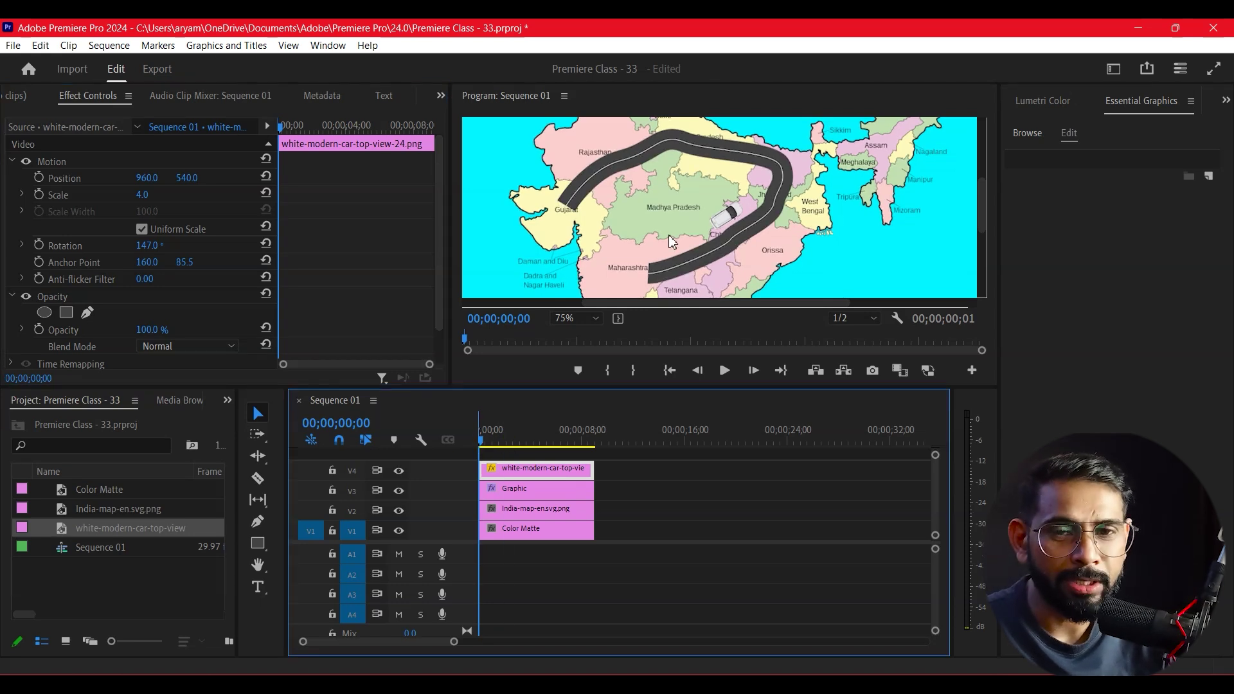
{"action": "left_click_drag", "start_coordinate": [151, 180], "coordinate": [19, 182]}
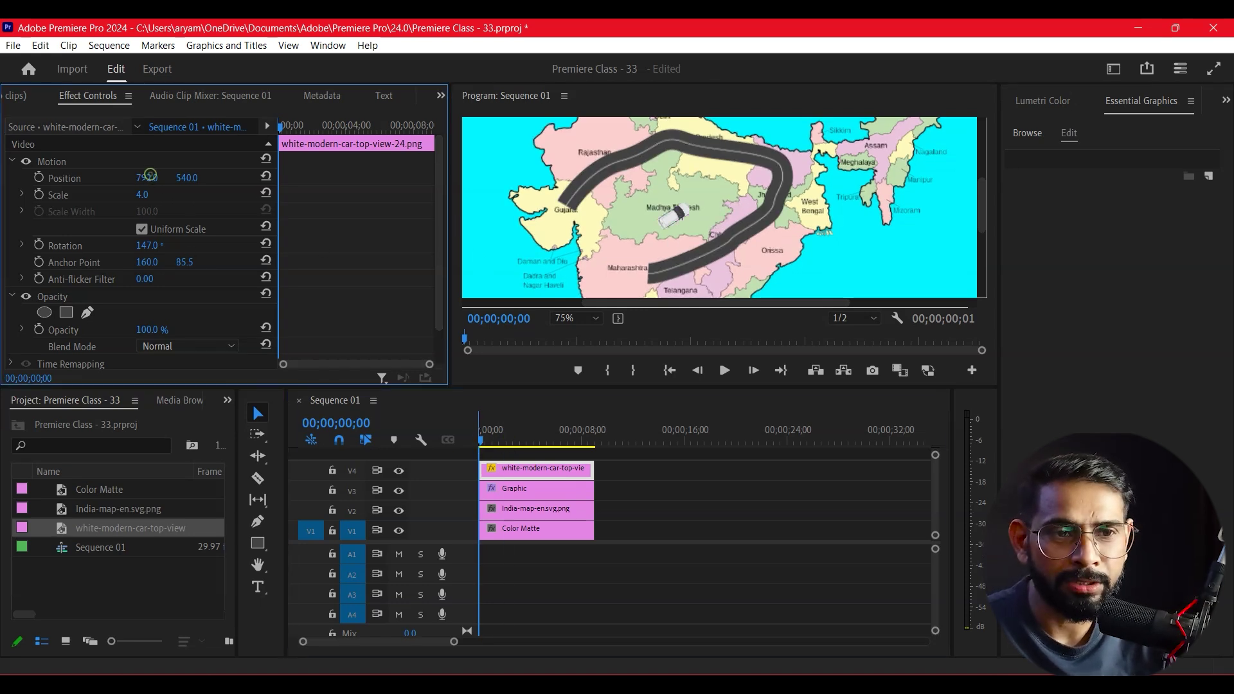
{"action": "mouse_move", "coordinate": [147, 178]}
{"action": "left_mouse_down"}
{"action": "mouse_move", "coordinate": [218, 178]}
{"action": "mouse_move", "coordinate": [148, 178]}
{"action": "mouse_move", "coordinate": [162, 178]}
{"action": "left_mouse_up"}
{"action": "left_click_drag", "start_coordinate": [147, 245], "coordinate": [135, 246]}
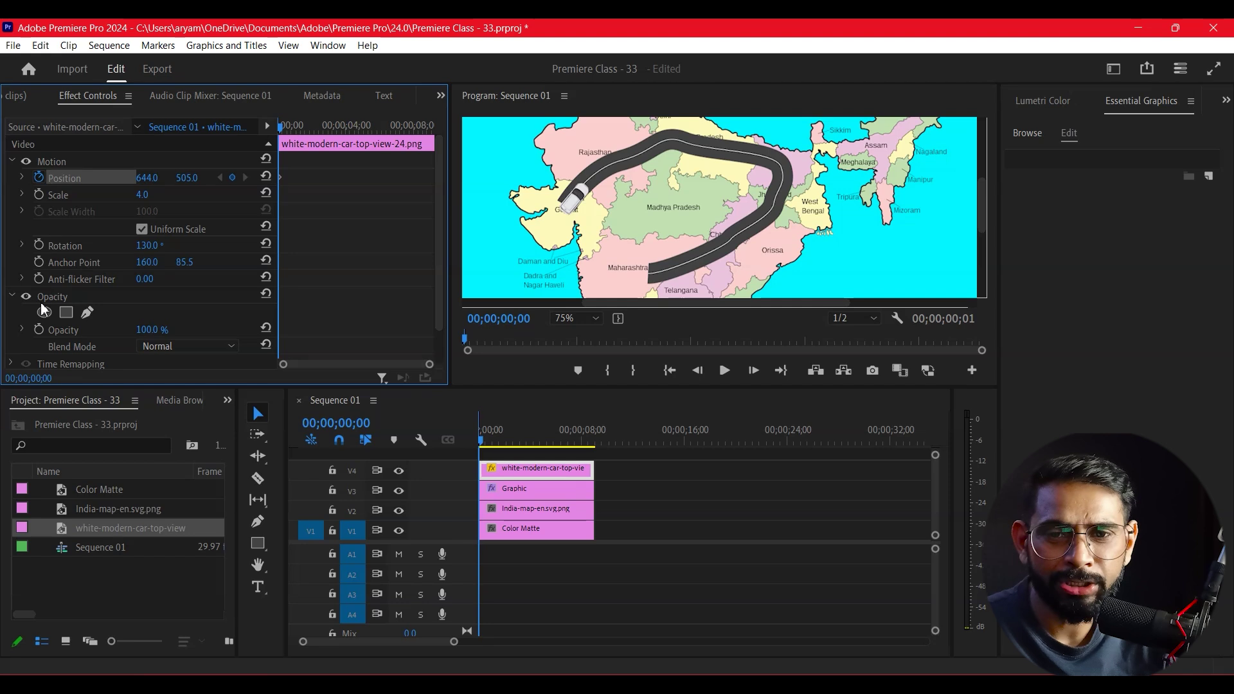
{"action": "left_click", "coordinate": [39, 246]}
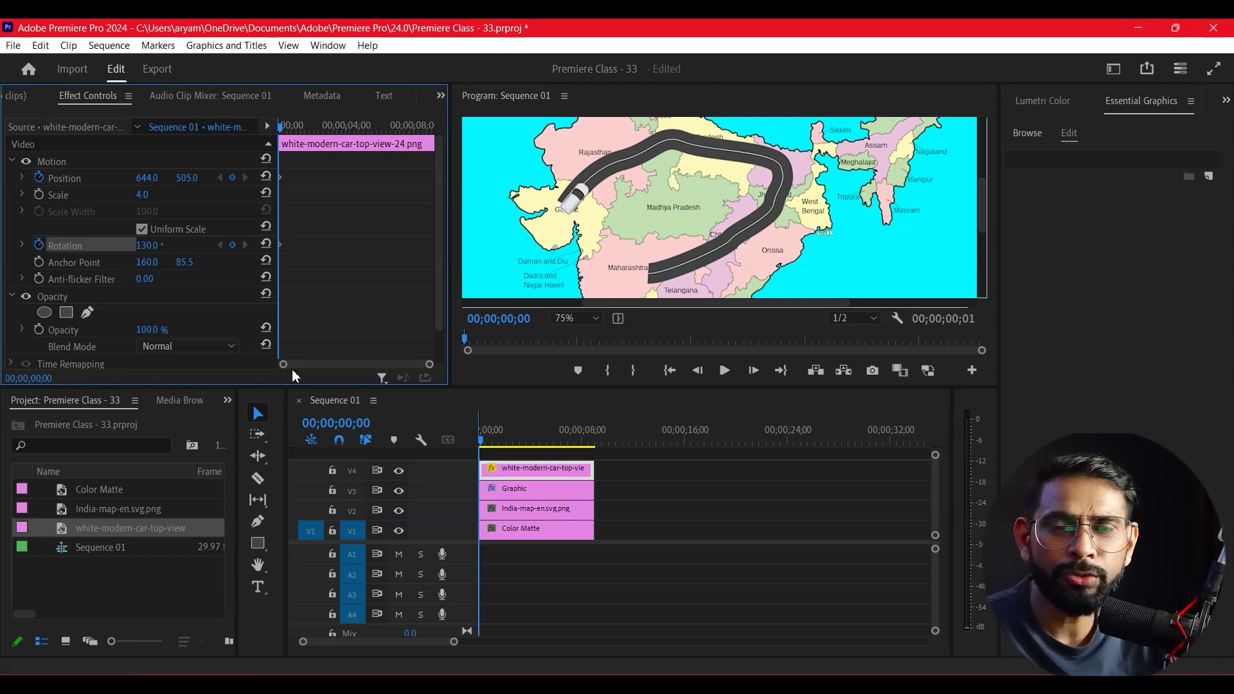
{"action": "left_click_drag", "start_coordinate": [483, 443], "coordinate": [512, 450]}
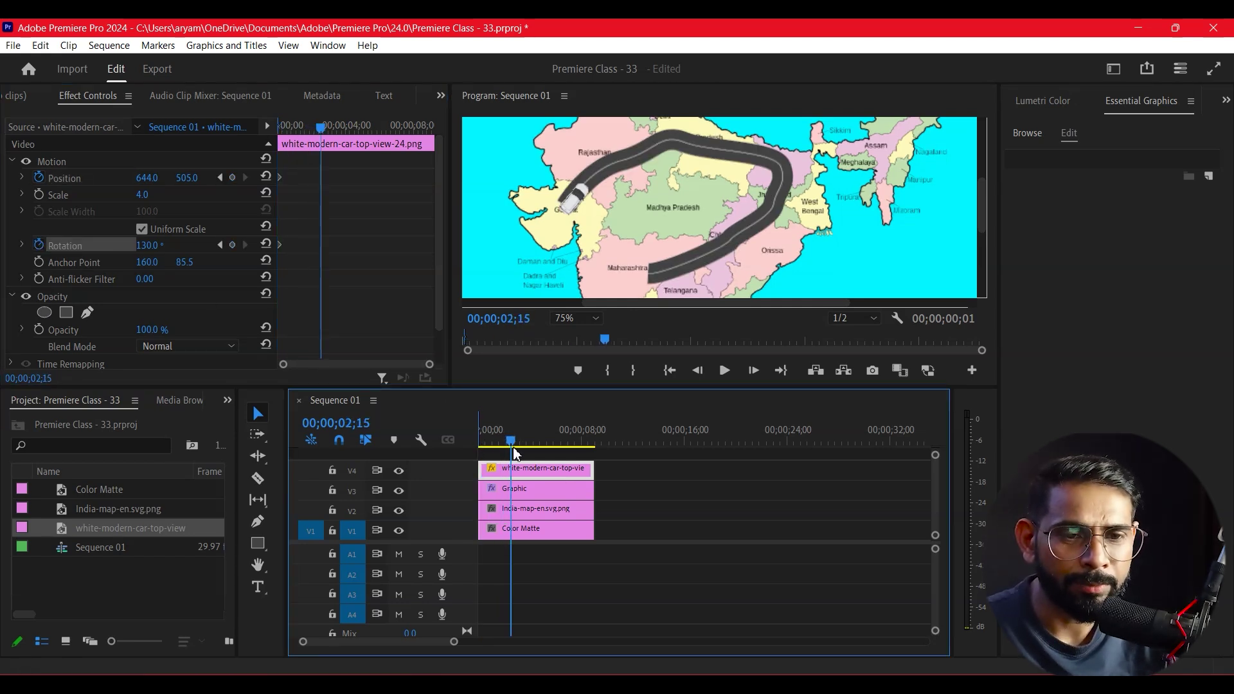
{"action": "mouse_move", "coordinate": [146, 184]}
{"action": "left_mouse_down"}
{"action": "mouse_move", "coordinate": [167, 192]}
{"action": "mouse_move", "coordinate": [191, 178]}
{"action": "mouse_move", "coordinate": [147, 266]}
{"action": "mouse_move", "coordinate": [147, 246]}
{"action": "left_mouse_up"}
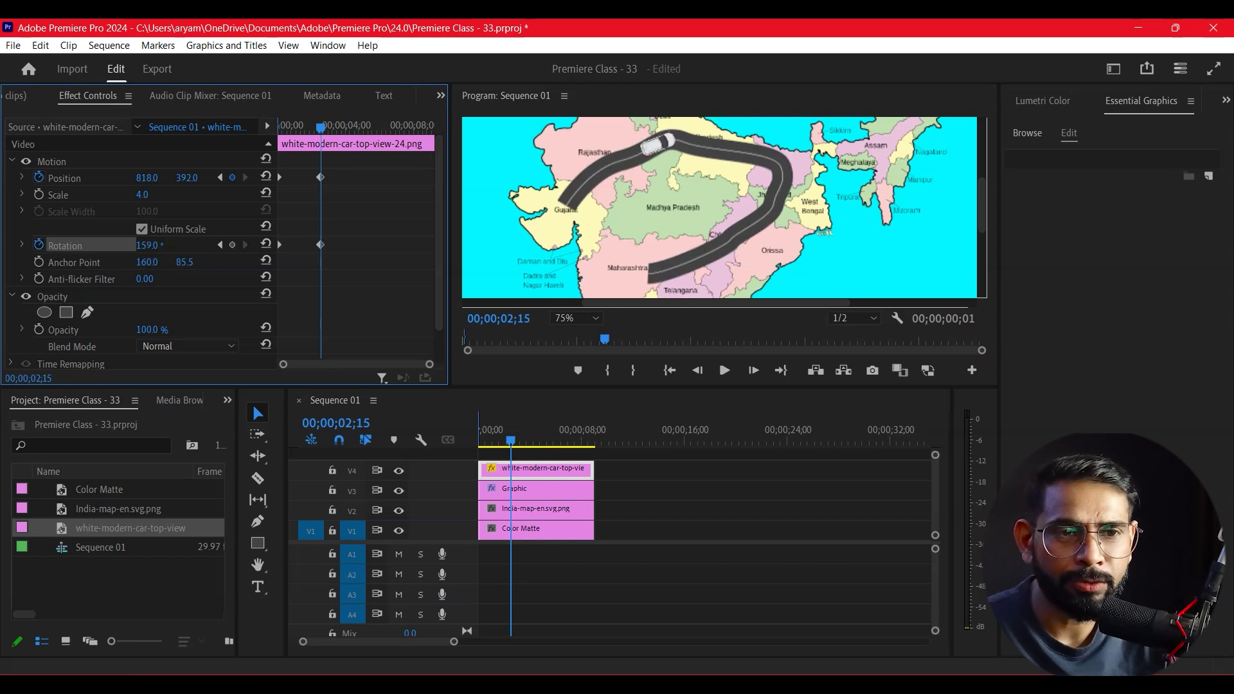
Step: Add position and rotation keys around 1 second and 05;06 so the car follows the curve
{"action": "left_click_drag", "start_coordinate": [323, 136], "coordinate": [296, 141]}
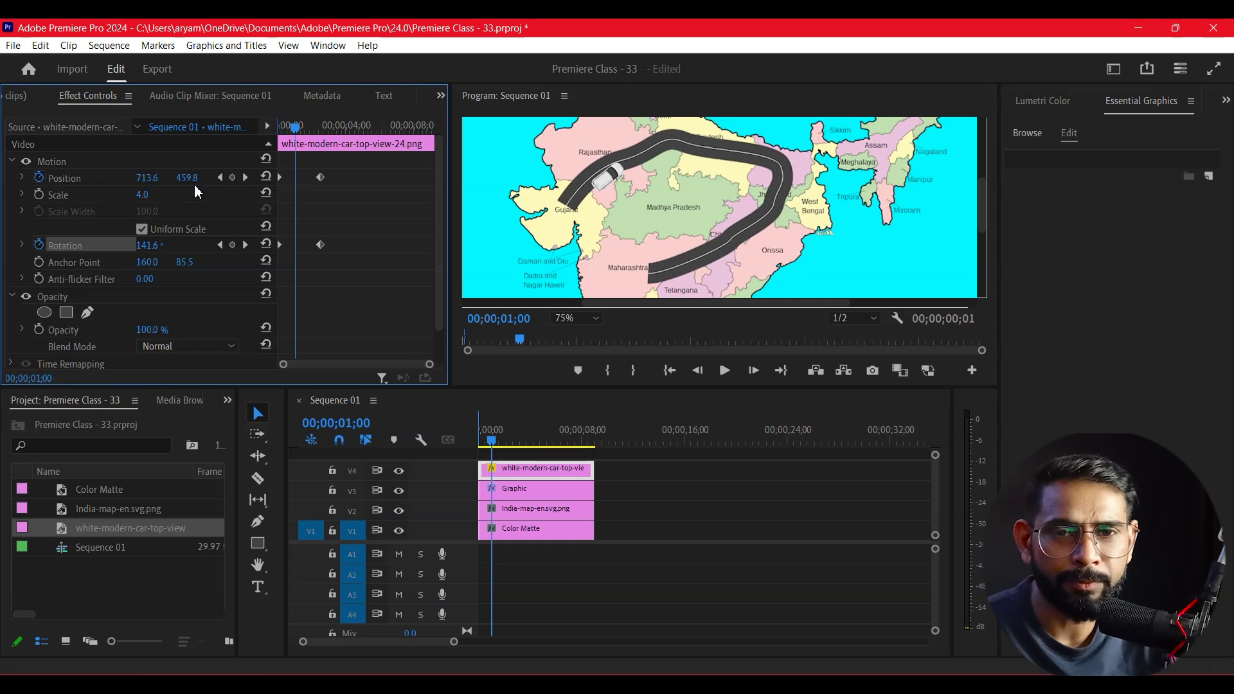
{"action": "left_click_drag", "start_coordinate": [186, 180], "coordinate": [157, 178]}
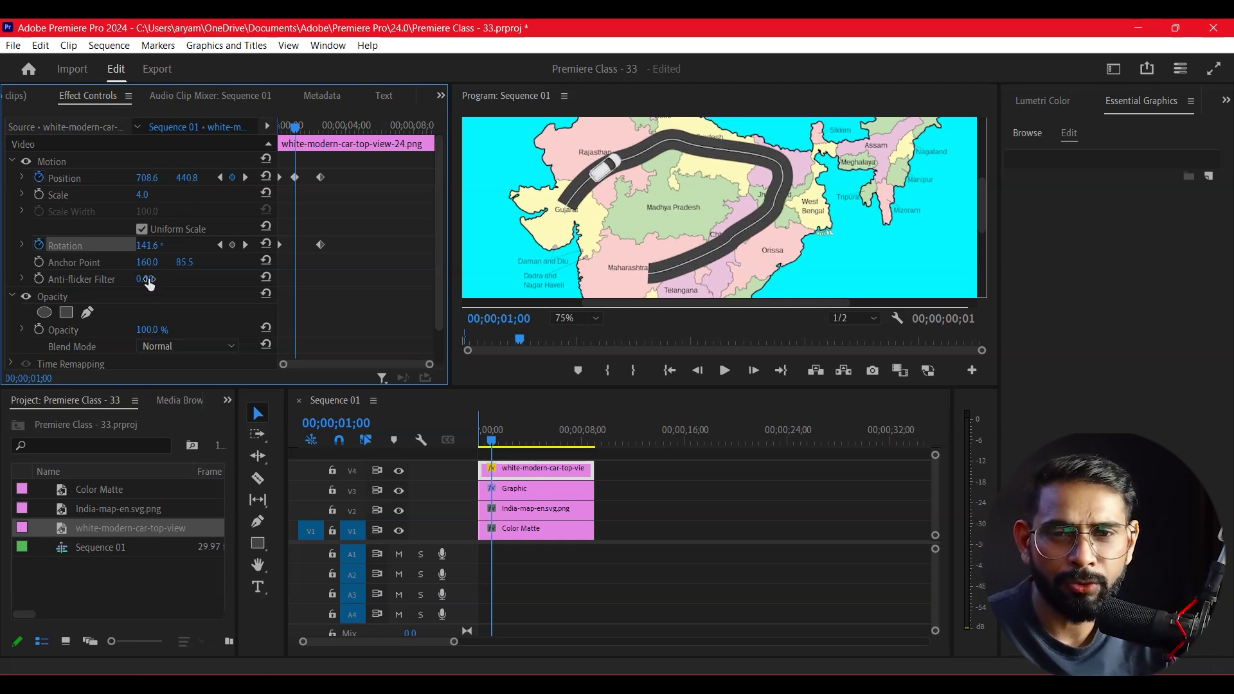
{"action": "left_click_drag", "start_coordinate": [147, 245], "coordinate": [150, 245]}
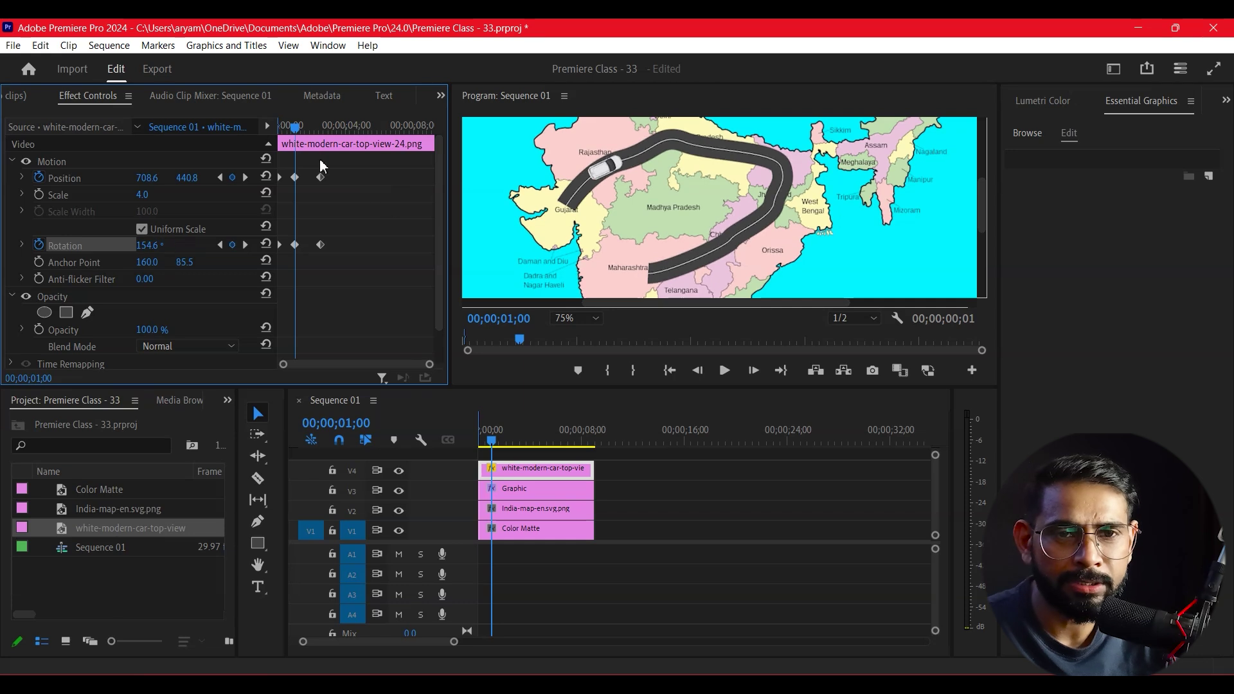
{"action": "mouse_move", "coordinate": [295, 127]}
{"action": "left_mouse_down"}
{"action": "mouse_move", "coordinate": [287, 142]}
{"action": "mouse_move", "coordinate": [341, 142]}
{"action": "left_mouse_up"}
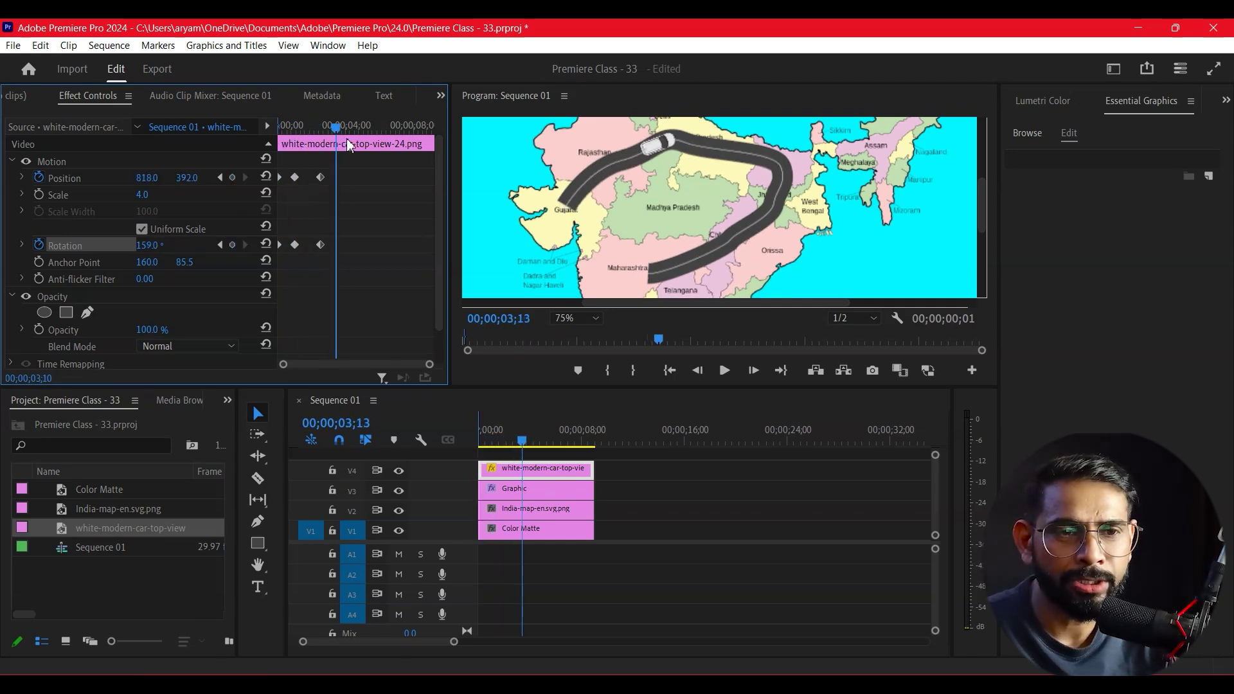
{"action": "left_click_drag", "start_coordinate": [348, 142], "coordinate": [357, 143]}
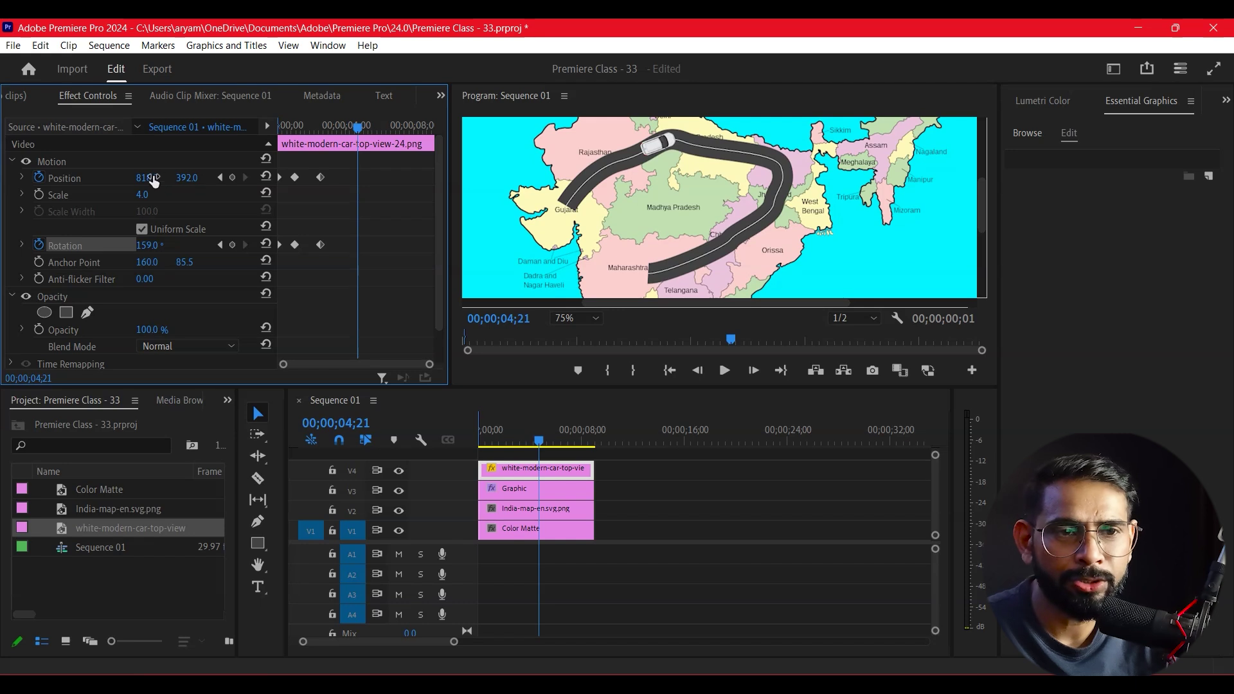
{"action": "left_click_drag", "start_coordinate": [359, 134], "coordinate": [366, 134]}
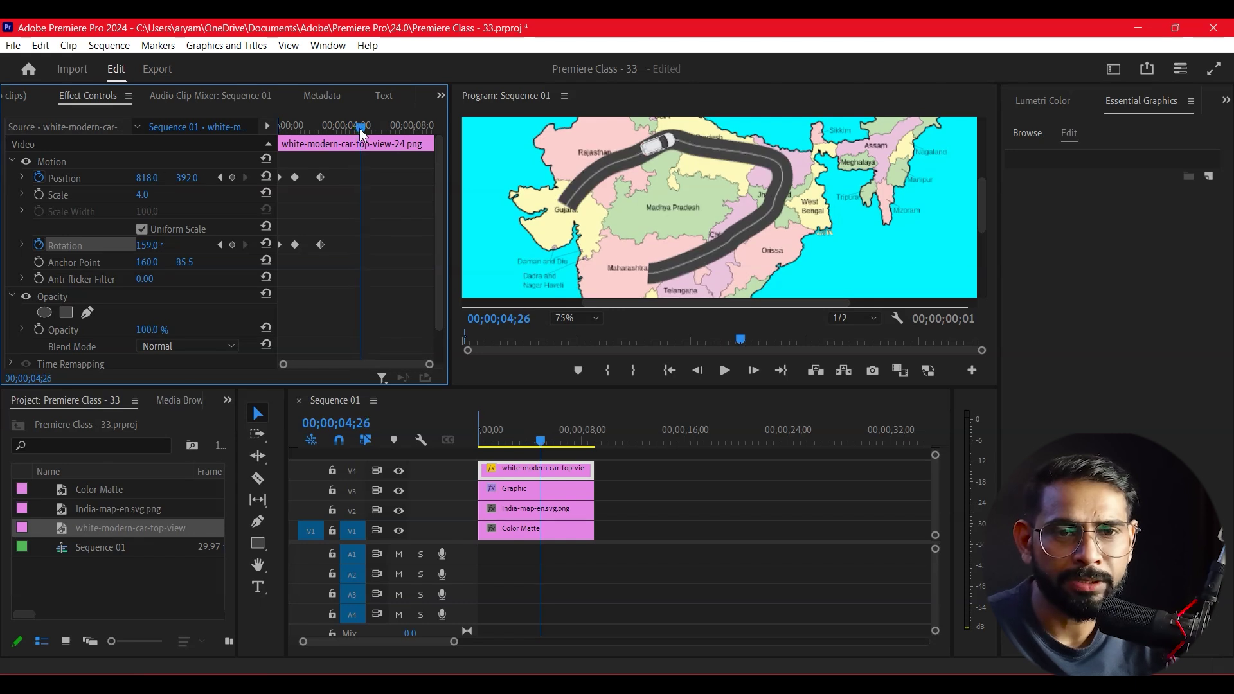
{"action": "mouse_move", "coordinate": [146, 178]}
{"action": "left_mouse_down"}
{"action": "mouse_move", "coordinate": [193, 178]}
{"action": "mouse_move", "coordinate": [162, 178]}
{"action": "left_mouse_up"}
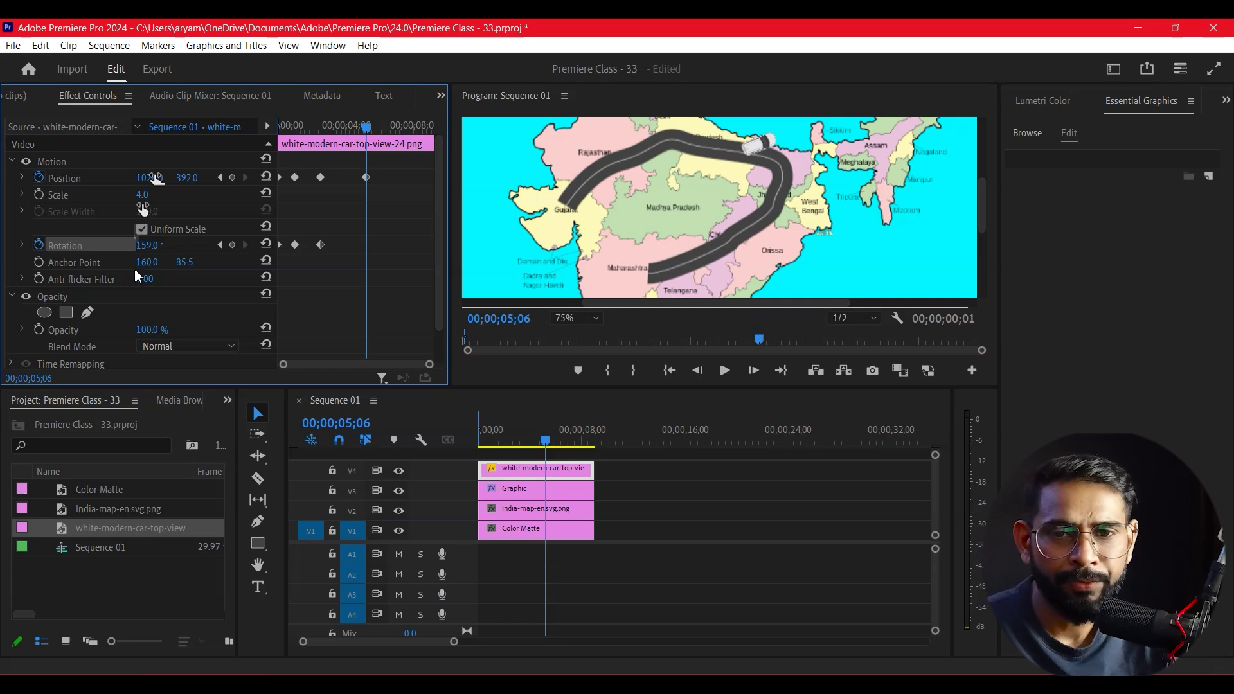
{"action": "left_click_drag", "start_coordinate": [142, 245], "coordinate": [149, 245]}
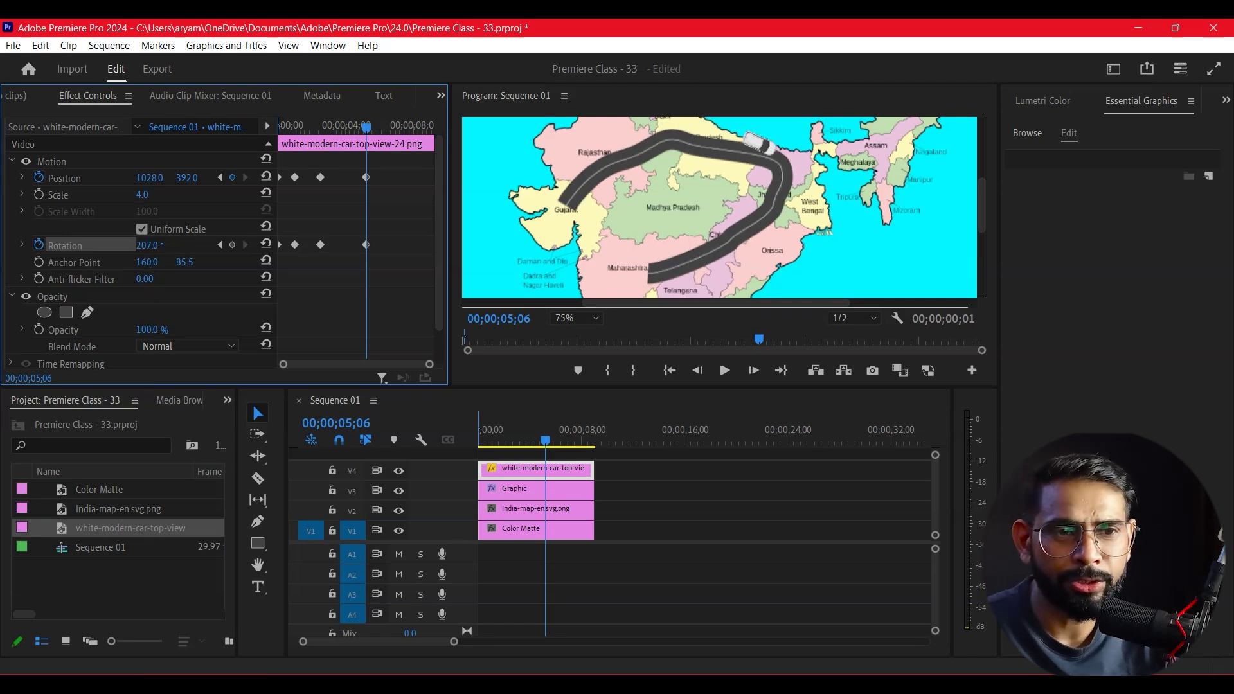
{"action": "left_click_drag", "start_coordinate": [147, 178], "coordinate": [108, 178]}
{"action": "left_click_drag", "start_coordinate": [742, 142], "coordinate": [751, 161]}
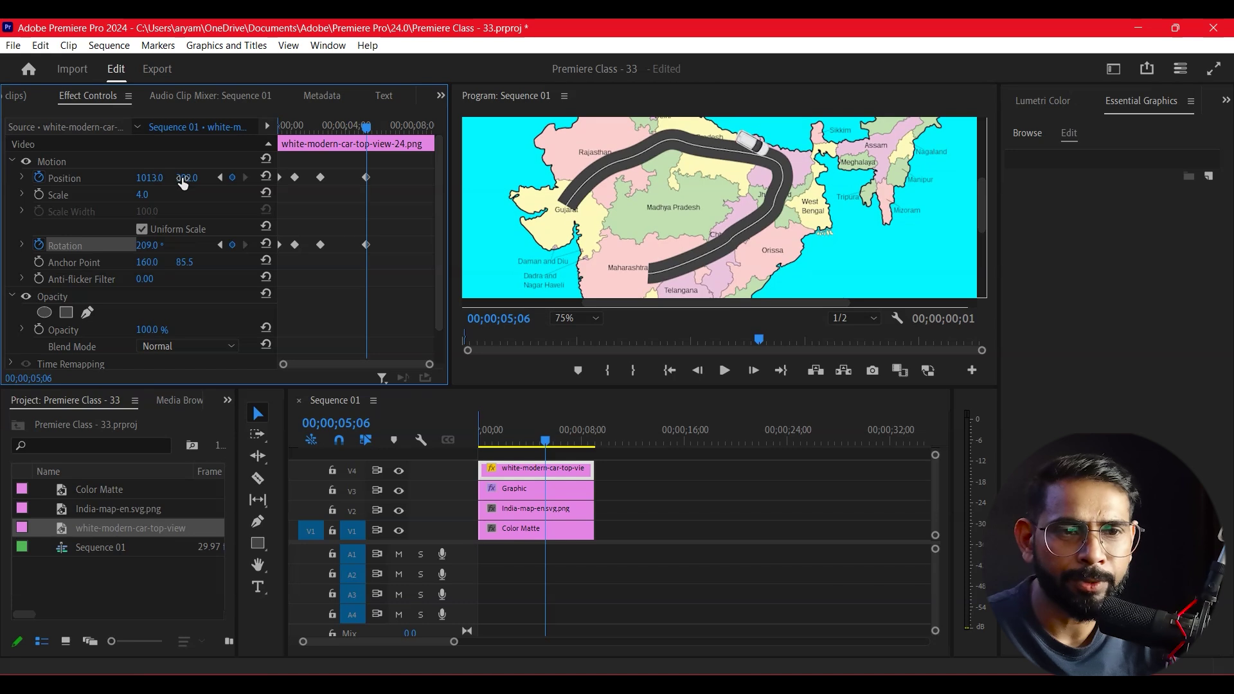
{"action": "left_click_drag", "start_coordinate": [148, 178], "coordinate": [122, 177]}
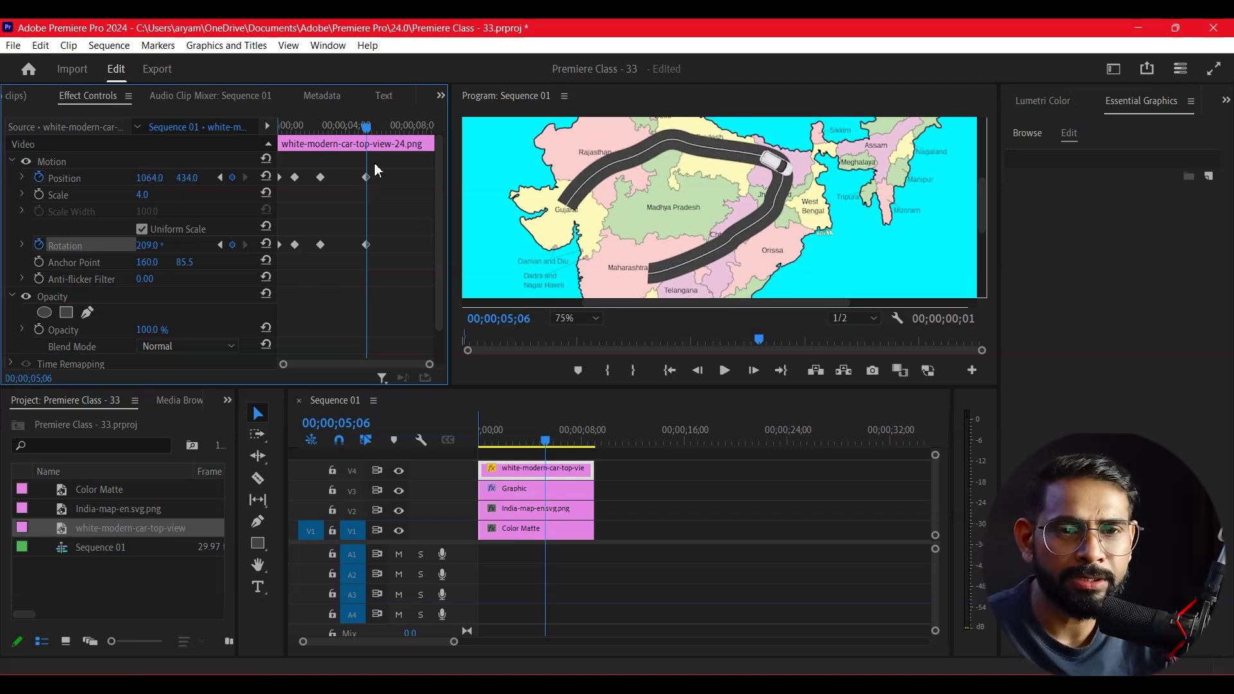
Step: Refine the car's angle at 02;22 and move it right toward Telangana at 808, 652
{"action": "left_click_drag", "start_coordinate": [370, 130], "coordinate": [356, 130]}
{"action": "left_click_drag", "start_coordinate": [339, 133], "coordinate": [341, 157]}
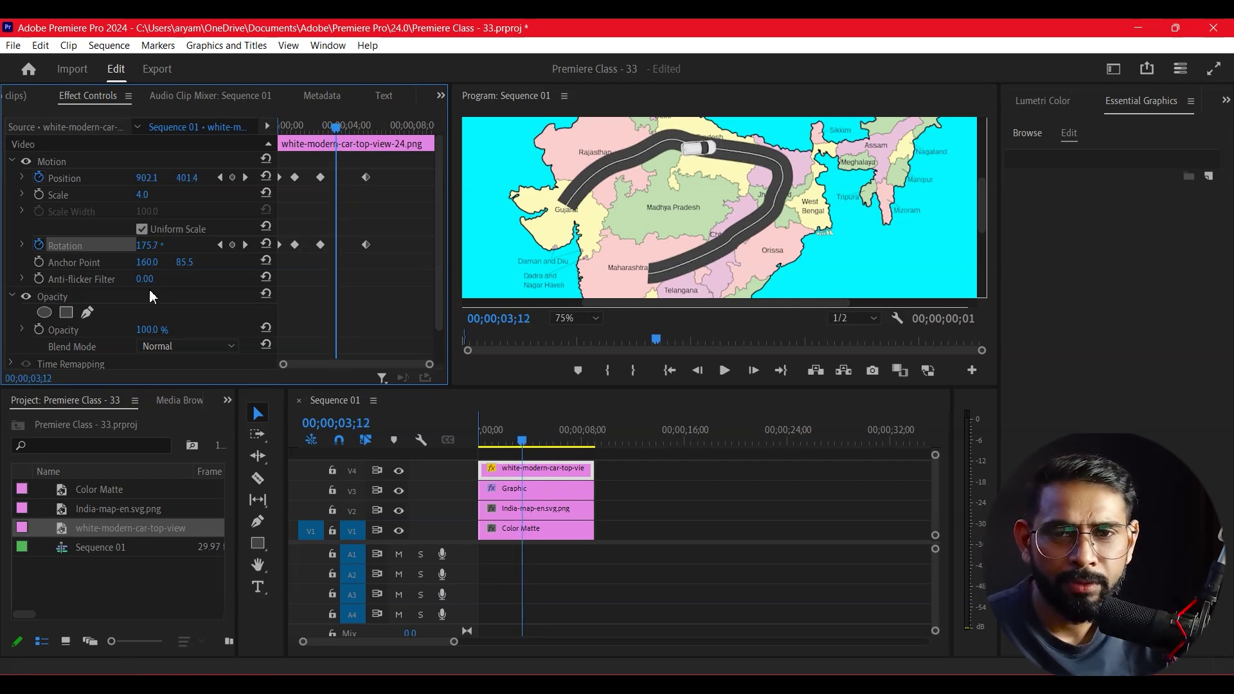
{"action": "left_click_drag", "start_coordinate": [152, 245], "coordinate": [167, 244]}
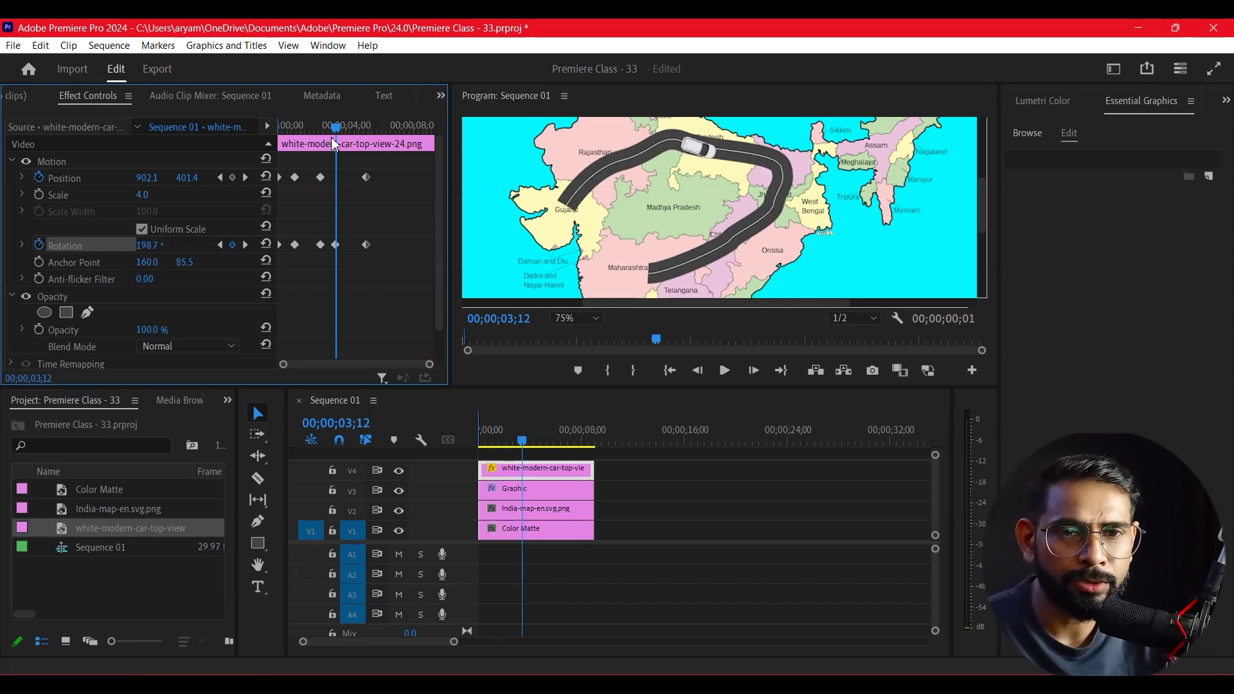
{"action": "left_click_drag", "start_coordinate": [335, 126], "coordinate": [323, 133]}
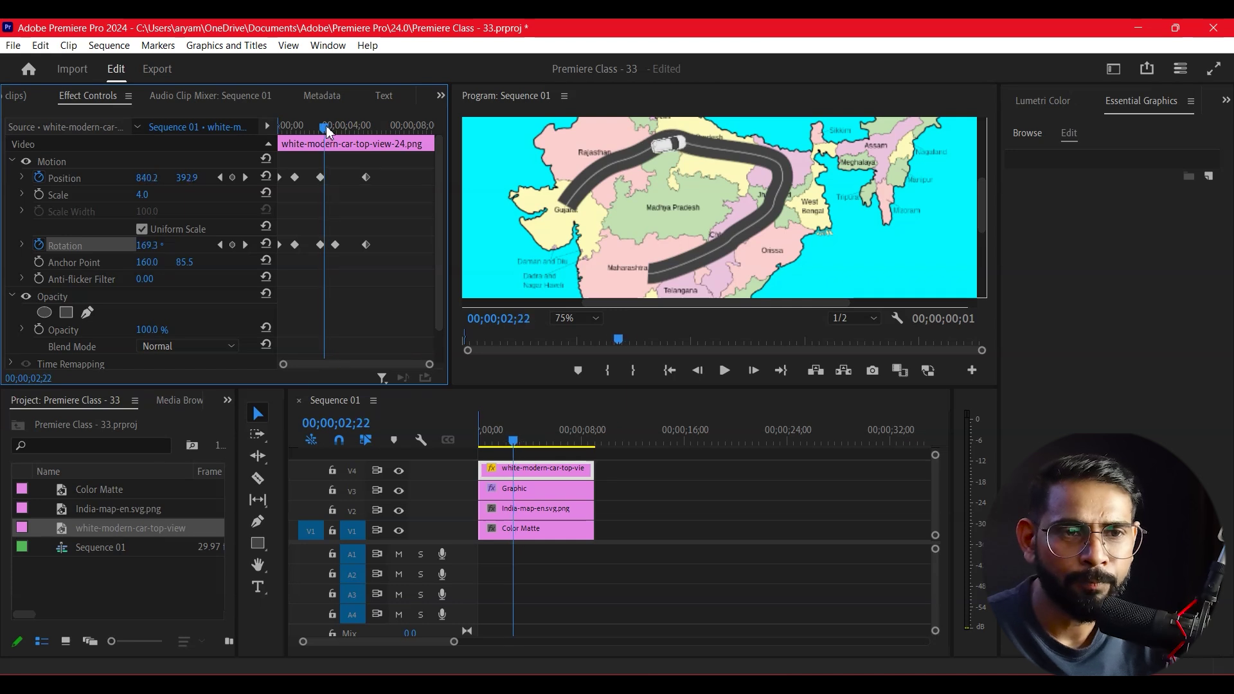
{"action": "left_click_drag", "start_coordinate": [323, 134], "coordinate": [324, 127]}
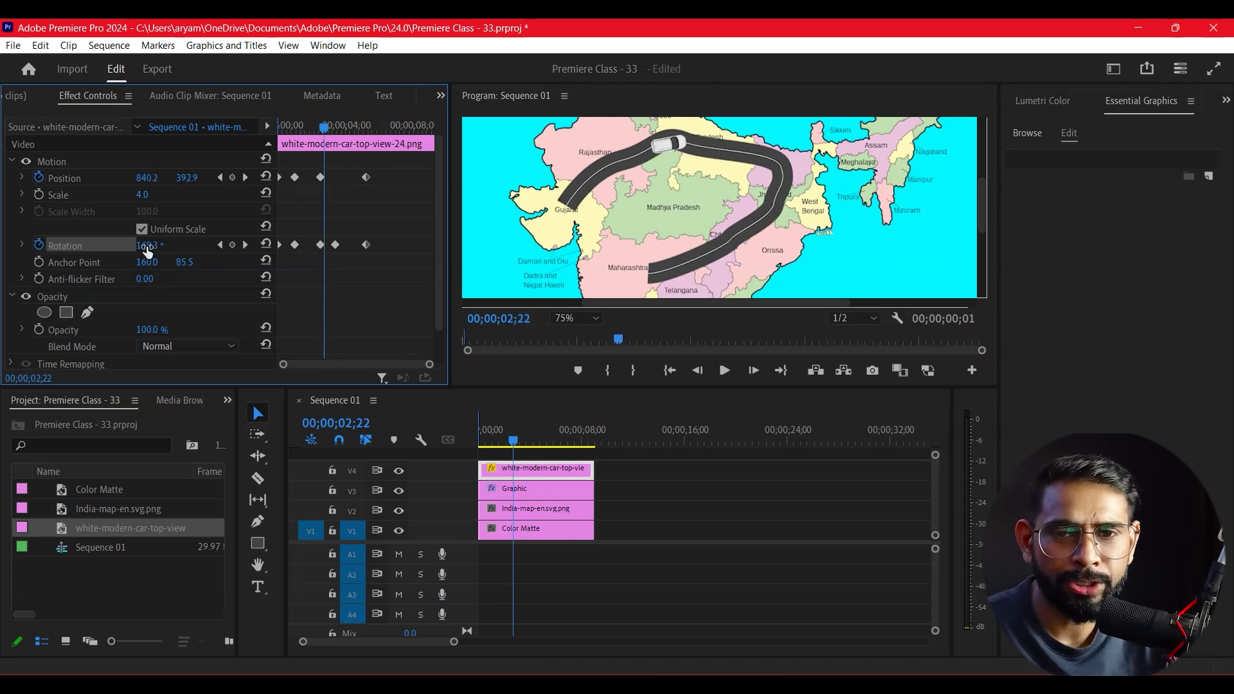
{"action": "left_click_drag", "start_coordinate": [147, 251], "coordinate": [155, 251]}
{"action": "mouse_move", "coordinate": [324, 127]}
{"action": "left_mouse_down"}
{"action": "mouse_move", "coordinate": [280, 171]}
{"action": "mouse_move", "coordinate": [354, 152]}
{"action": "mouse_move", "coordinate": [431, 161]}
{"action": "left_mouse_up"}
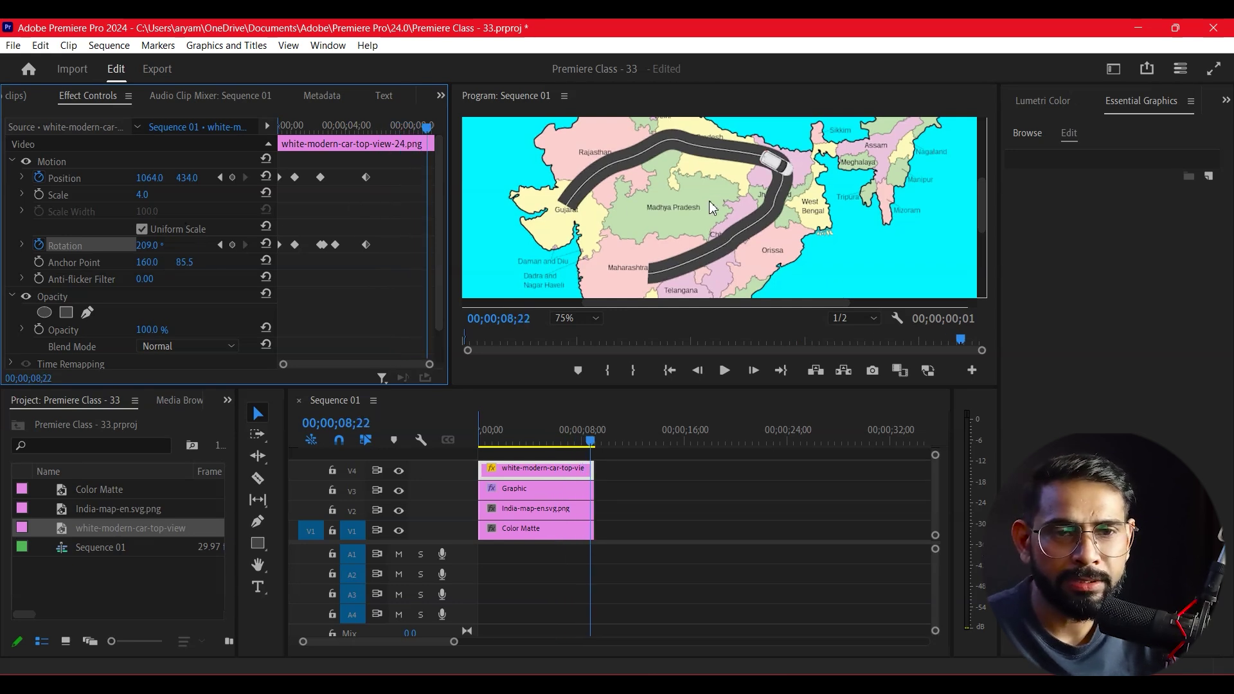
{"action": "left_click_drag", "start_coordinate": [176, 178], "coordinate": [340, 177]}
Step: Key the car at the road's southern end at 08;22 and realign it on the bend at 06;28
{"action": "mouse_move", "coordinate": [187, 177]}
{"action": "left_mouse_down"}
{"action": "mouse_move", "coordinate": [174, 177]}
{"action": "mouse_move", "coordinate": [187, 177]}
{"action": "left_mouse_up"}
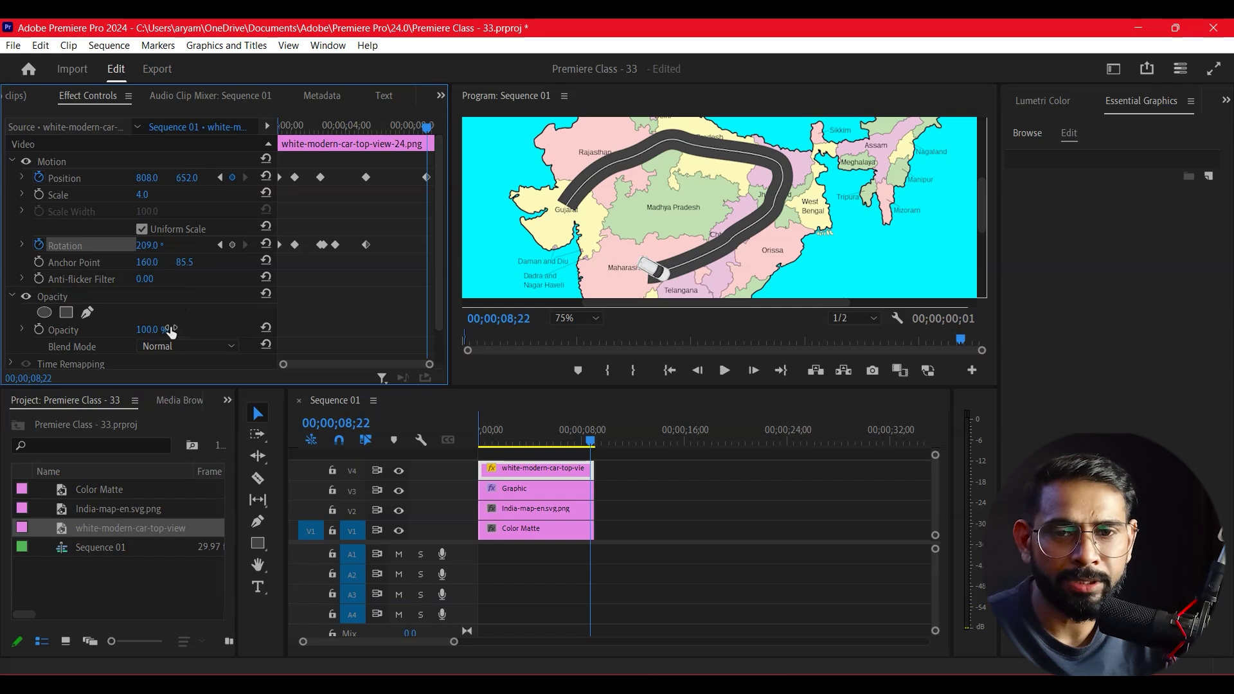
{"action": "left_click_drag", "start_coordinate": [148, 245], "coordinate": [235, 245]}
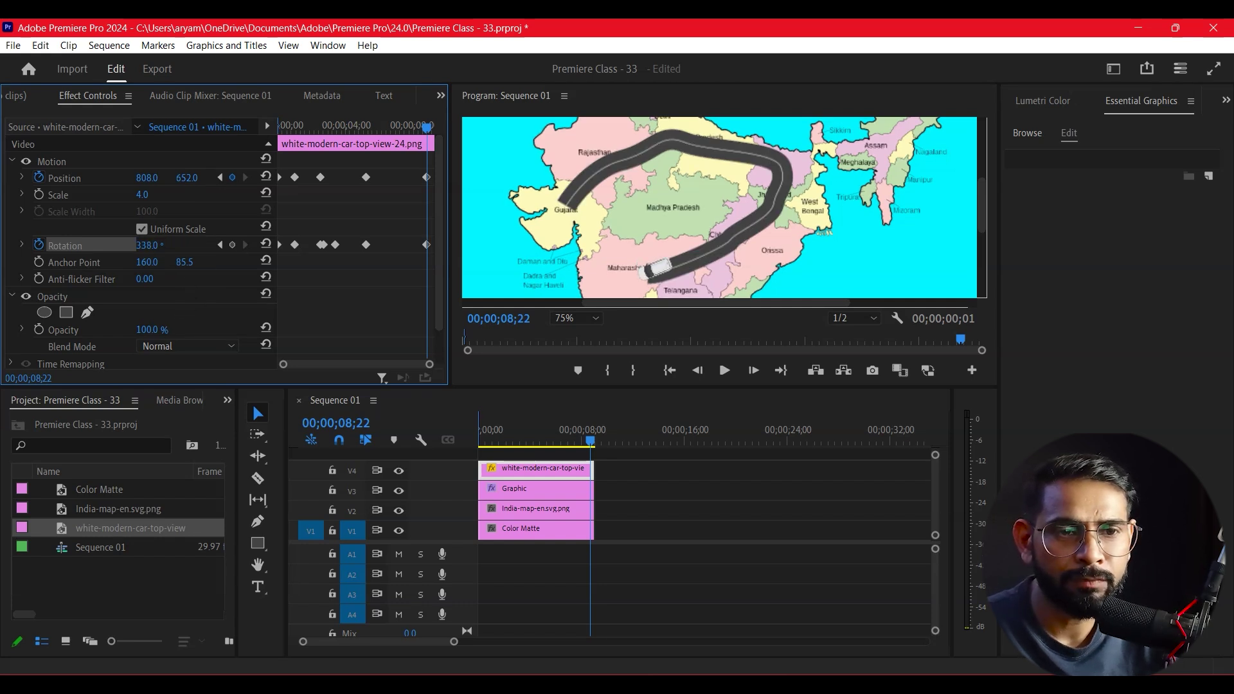
{"action": "left_click_drag", "start_coordinate": [186, 179], "coordinate": [183, 179]}
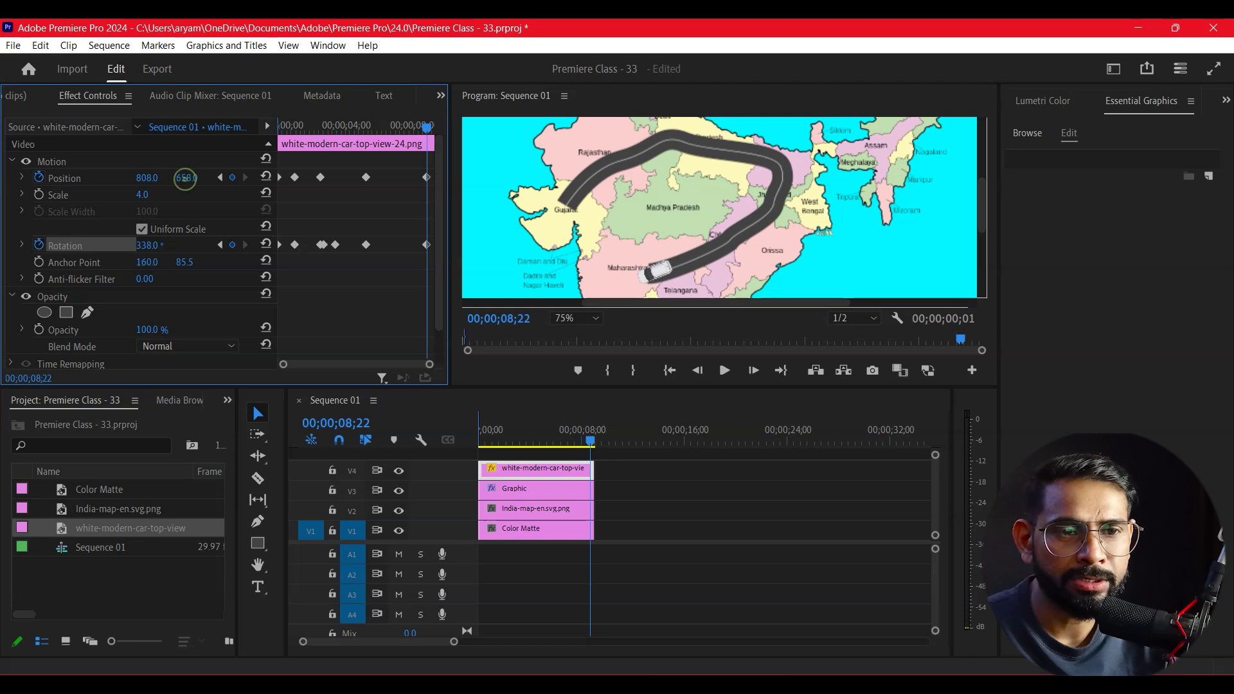
{"action": "mouse_move", "coordinate": [427, 127]}
{"action": "left_mouse_down"}
{"action": "mouse_move", "coordinate": [399, 133]}
{"action": "mouse_move", "coordinate": [400, 152]}
{"action": "left_mouse_up"}
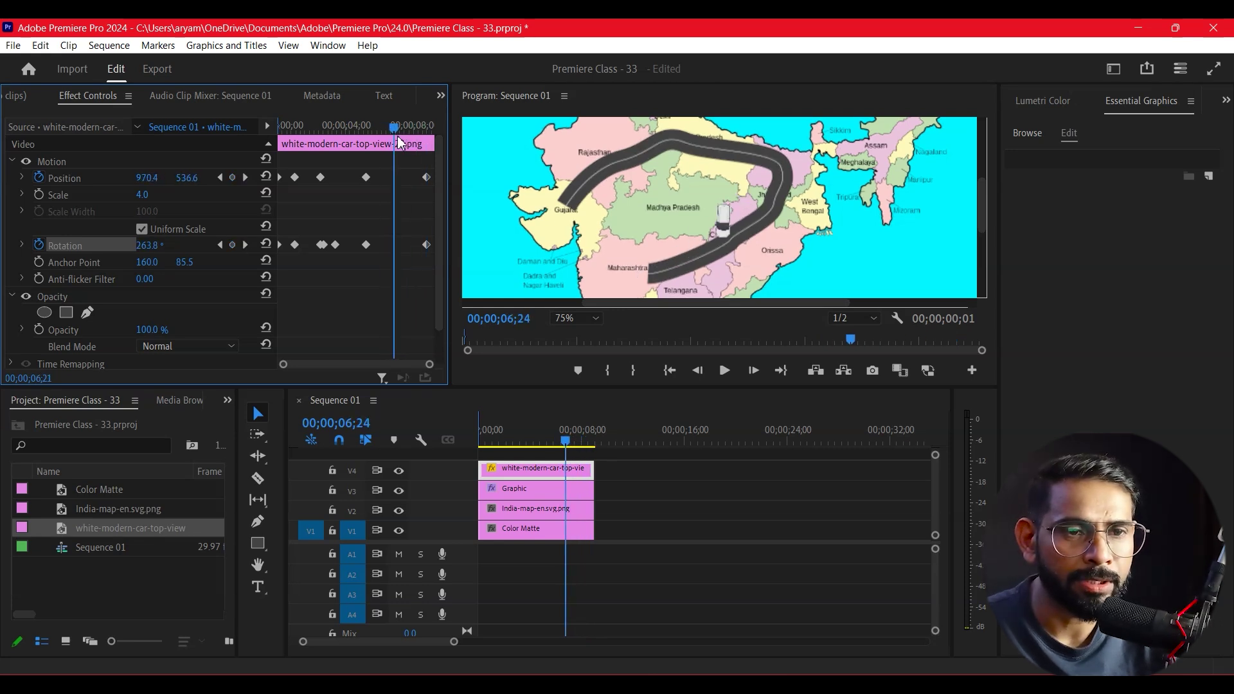
{"action": "left_click_drag", "start_coordinate": [139, 178], "coordinate": [145, 178]}
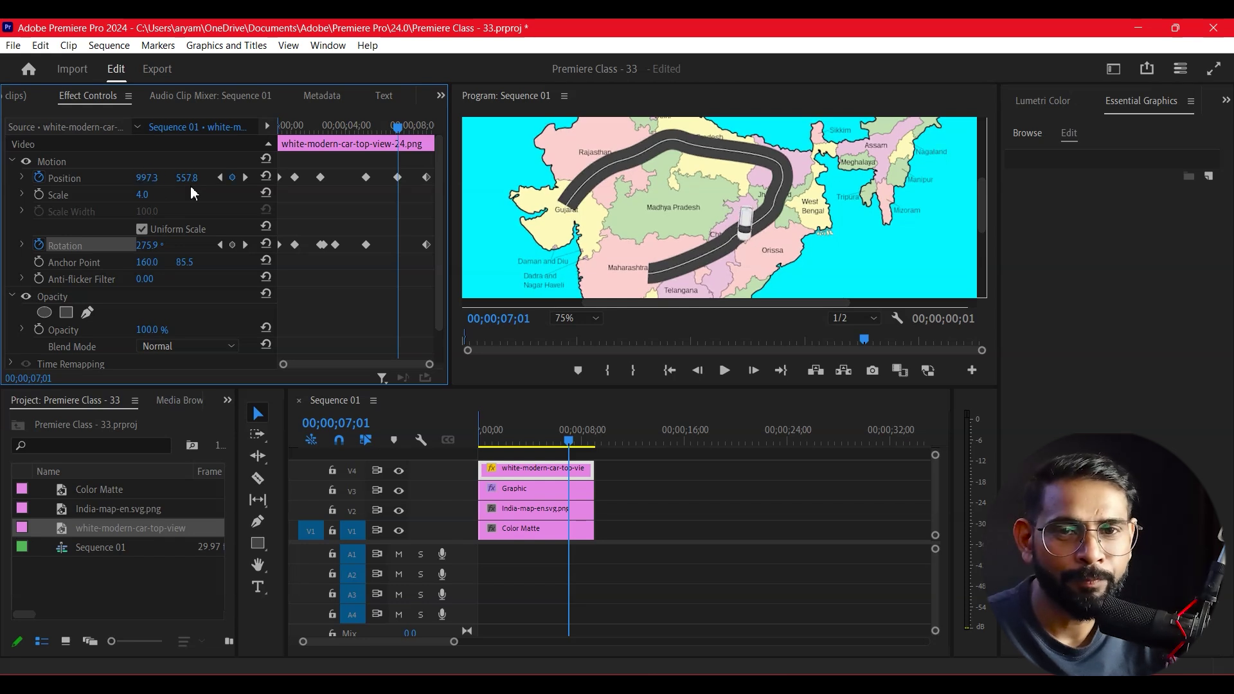
{"action": "left_click_drag", "start_coordinate": [187, 179], "coordinate": [153, 288]}
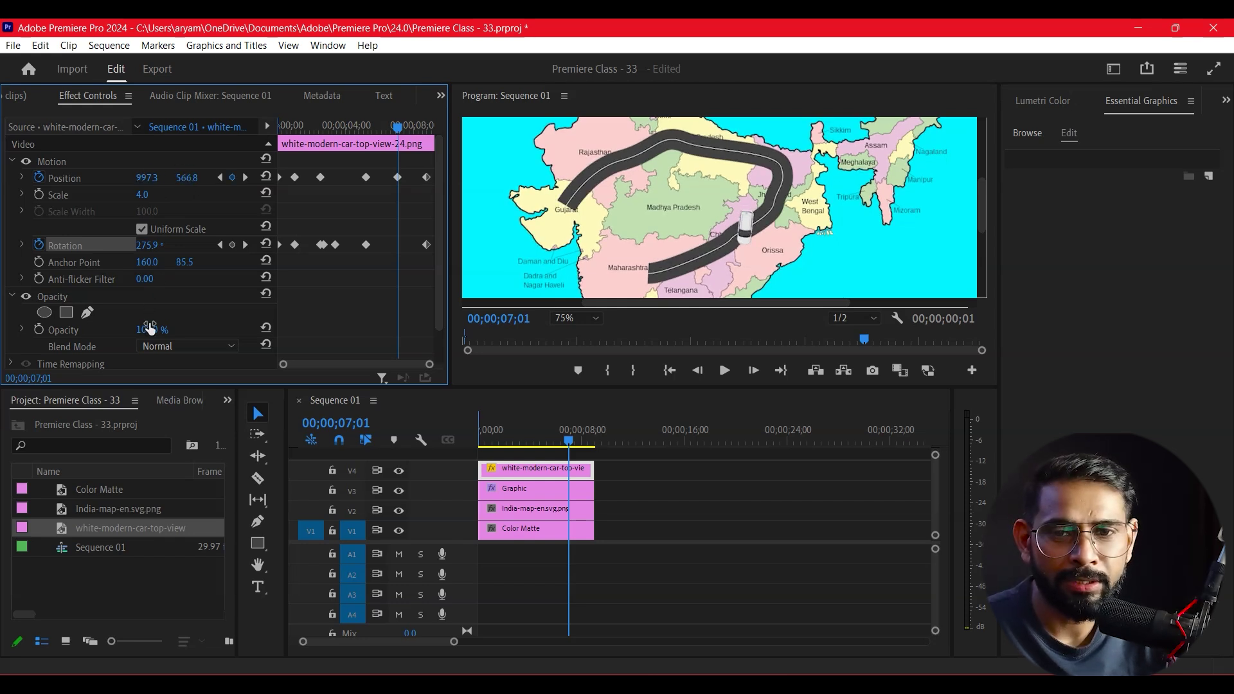
{"action": "left_click_drag", "start_coordinate": [147, 245], "coordinate": [281, 218]}
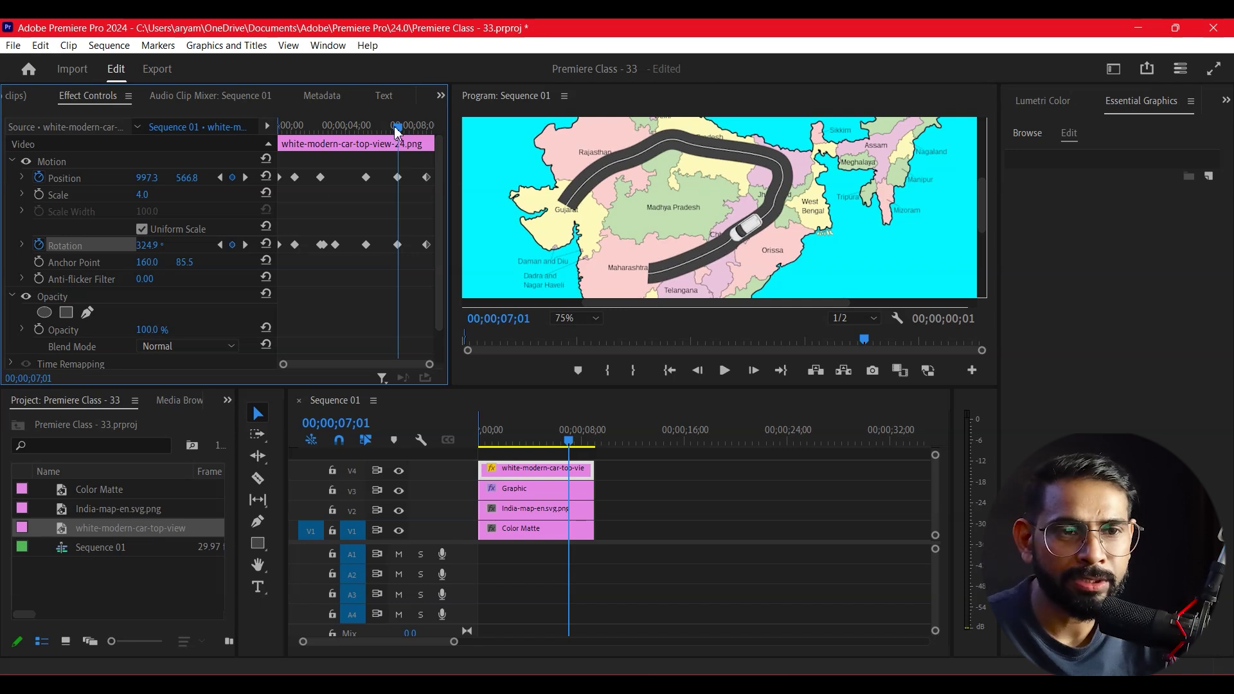
Step: Align the car's angle at 05;24 and scrub back toward 00;00 to preview the drive
{"action": "left_click_drag", "start_coordinate": [397, 127], "coordinate": [376, 128]}
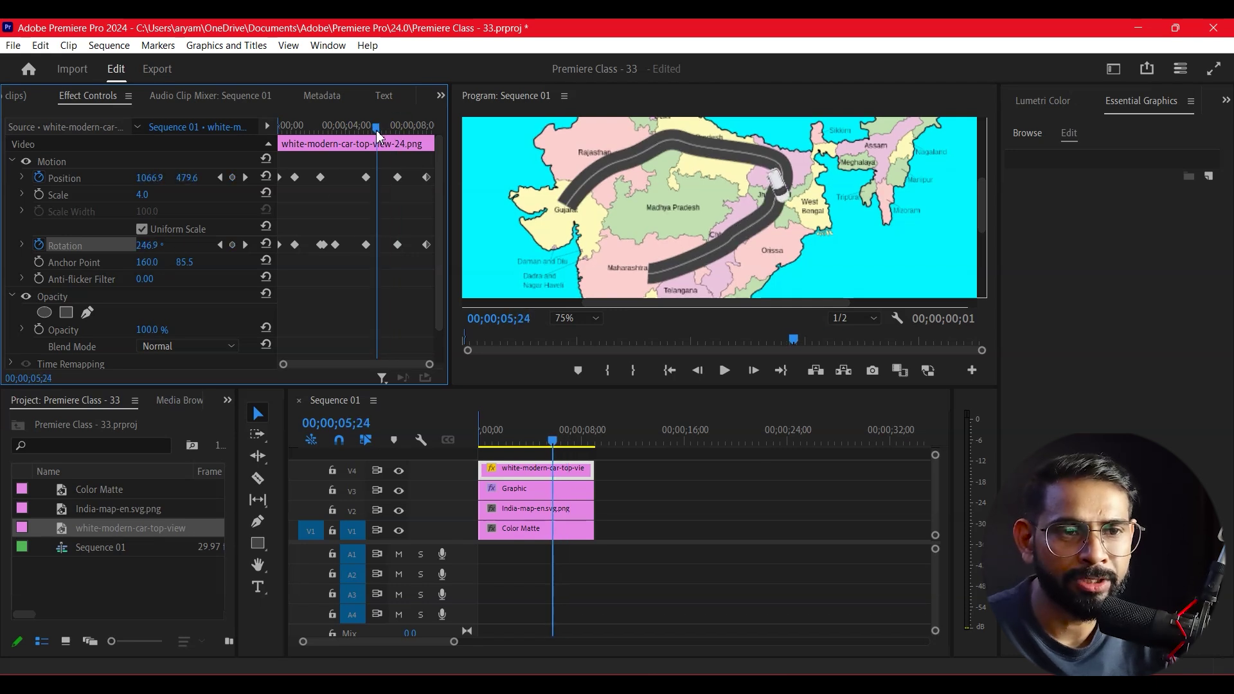
{"action": "left_click_drag", "start_coordinate": [143, 245], "coordinate": [145, 245]}
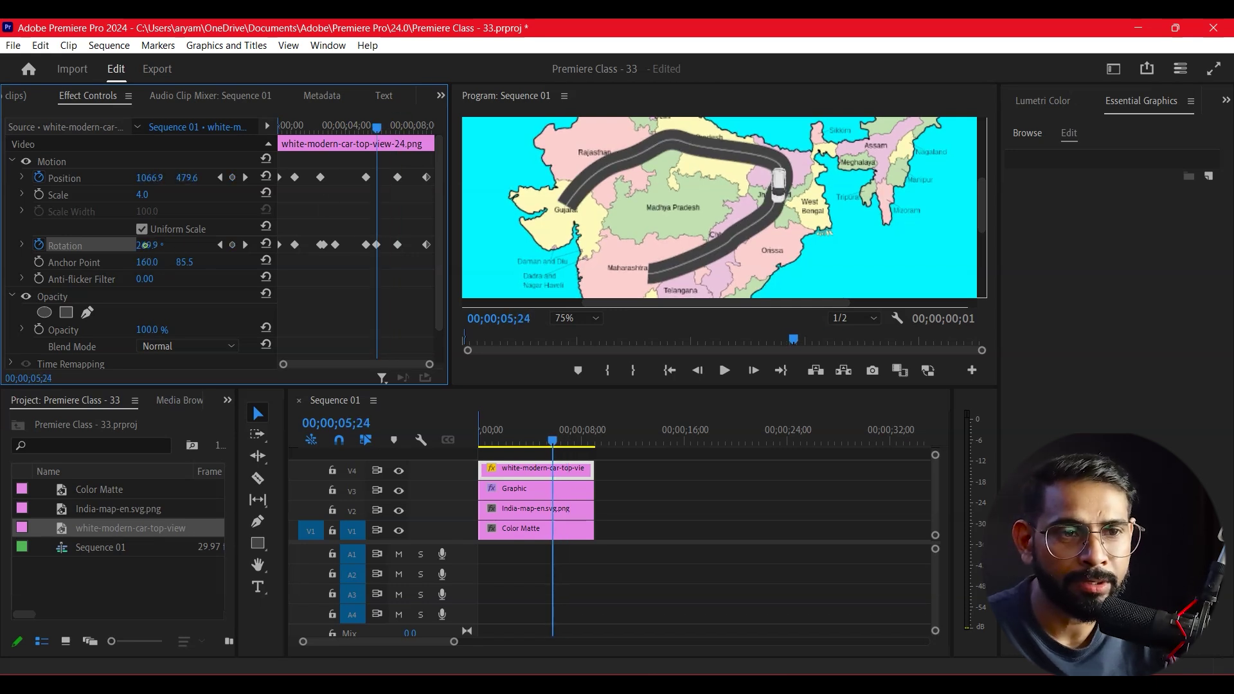
{"action": "mouse_move", "coordinate": [373, 128]}
{"action": "left_mouse_down"}
{"action": "mouse_move", "coordinate": [391, 136]}
{"action": "mouse_move", "coordinate": [341, 143]}
{"action": "left_mouse_up"}
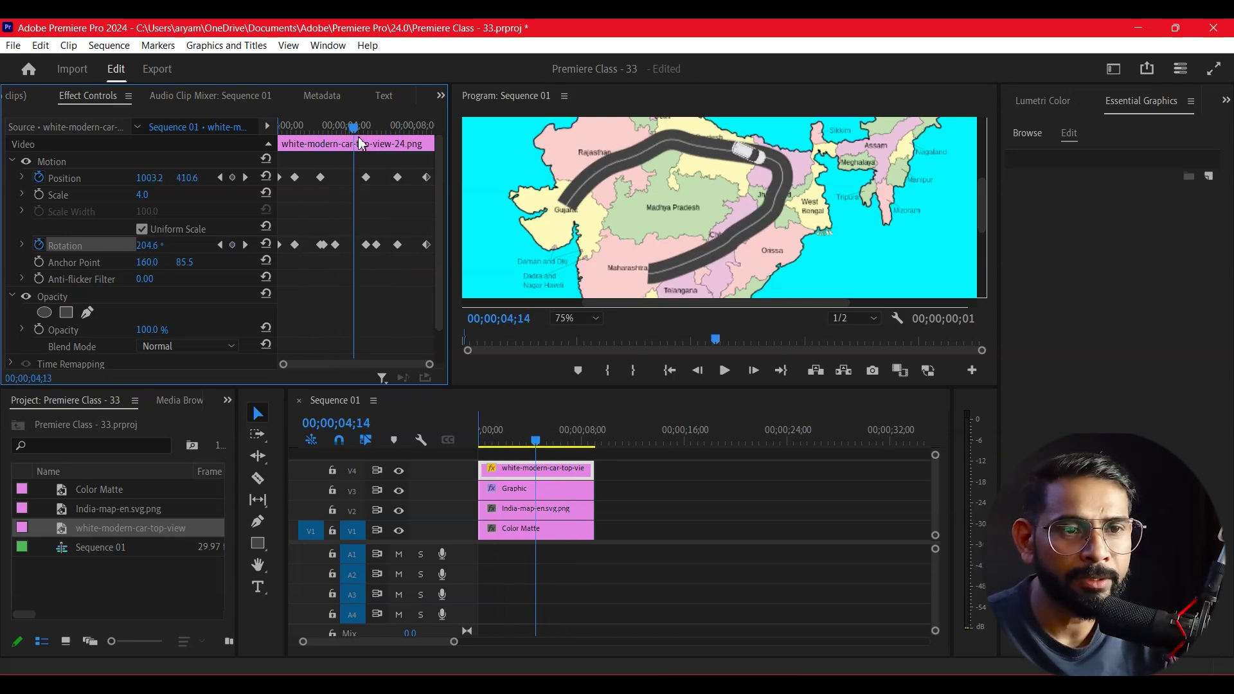
{"action": "mouse_move", "coordinate": [340, 143]}
{"action": "left_mouse_down"}
{"action": "mouse_move", "coordinate": [417, 152]}
{"action": "mouse_move", "coordinate": [266, 188]}
{"action": "left_mouse_up"}
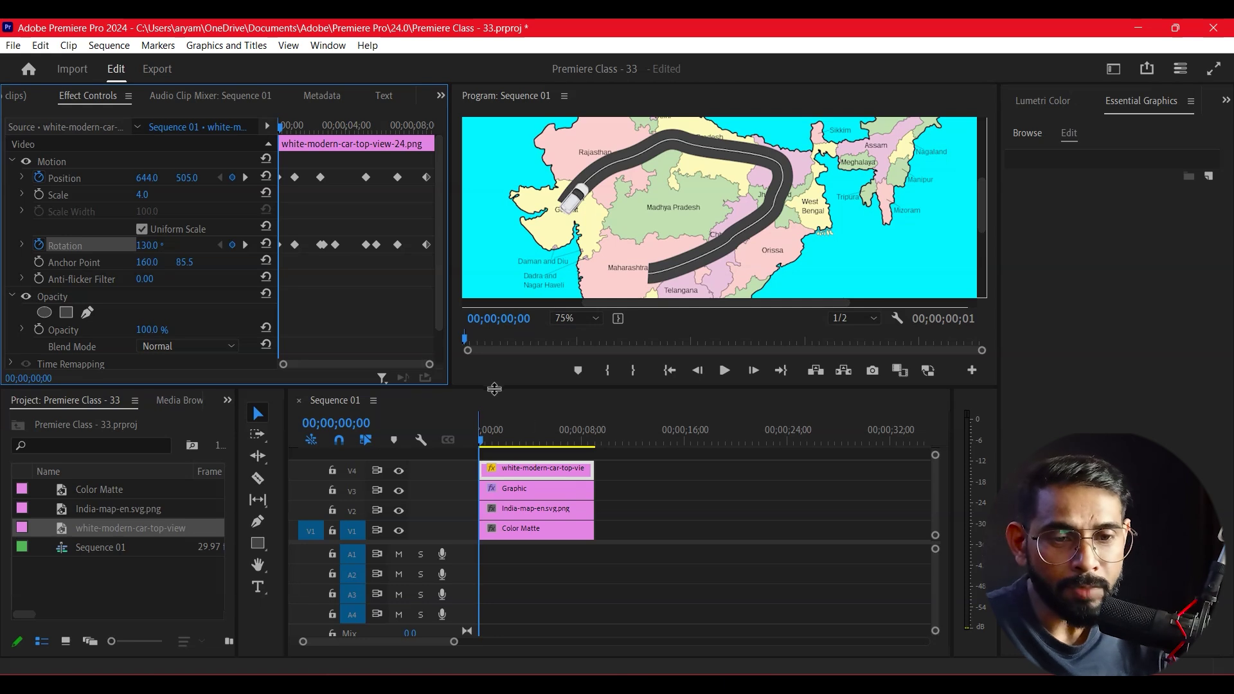
Step: Select the road Graphic clip and start a freeform pen mask on its Opacity
{"action": "left_click", "coordinate": [544, 496]}
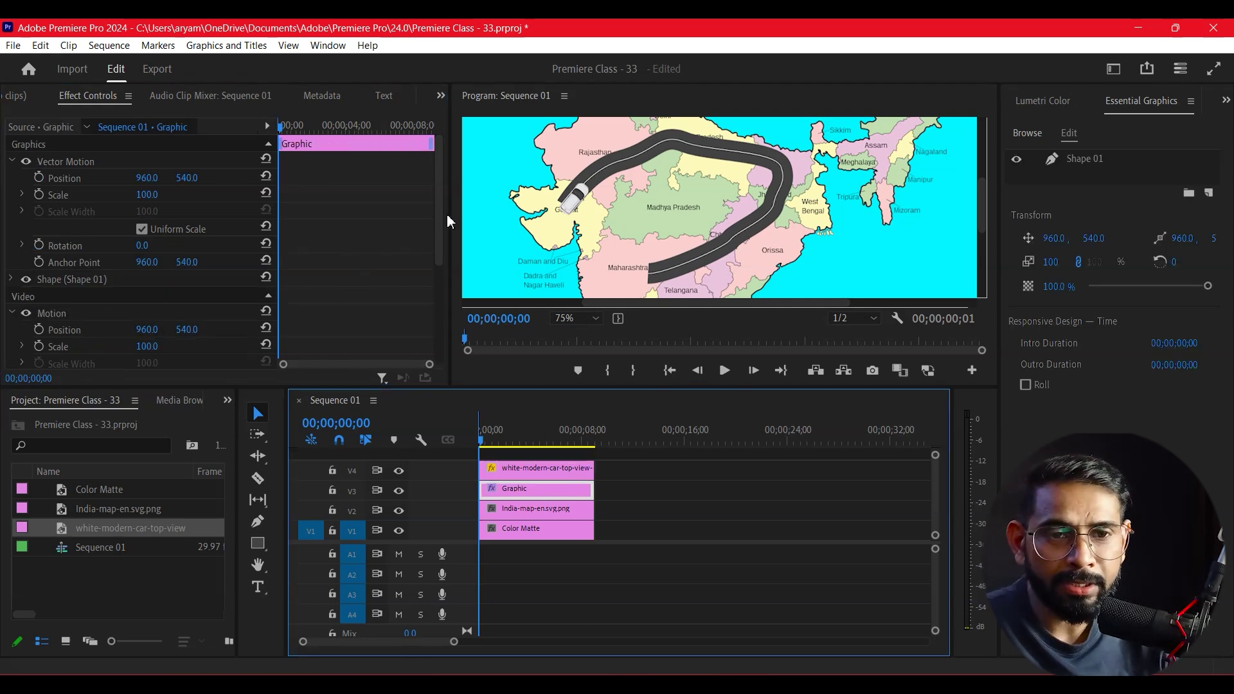
{"action": "scroll", "coordinate": [431, 245], "scroll_direction": "down", "scroll_amount": 3}
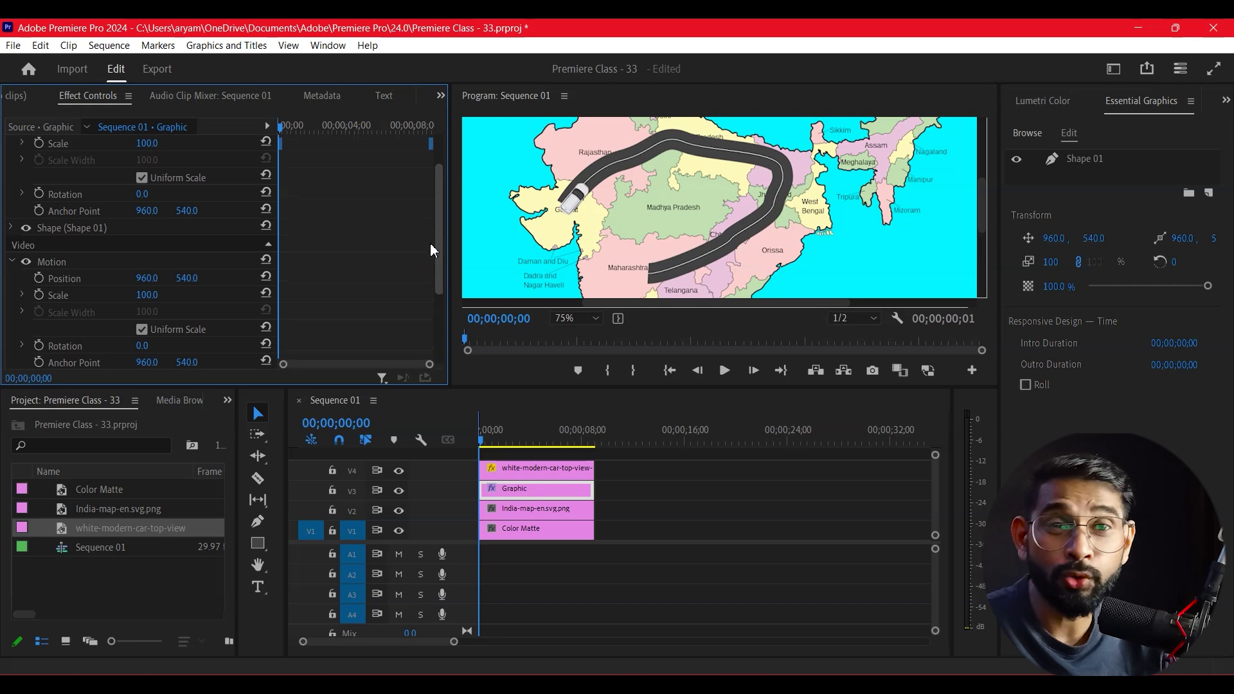
{"action": "scroll", "coordinate": [430, 249], "scroll_direction": "down", "scroll_amount": 2}
{"action": "scroll", "coordinate": [432, 230], "scroll_direction": "up", "scroll_amount": 5}
{"action": "scroll", "coordinate": [432, 196], "scroll_direction": "down", "scroll_amount": 5}
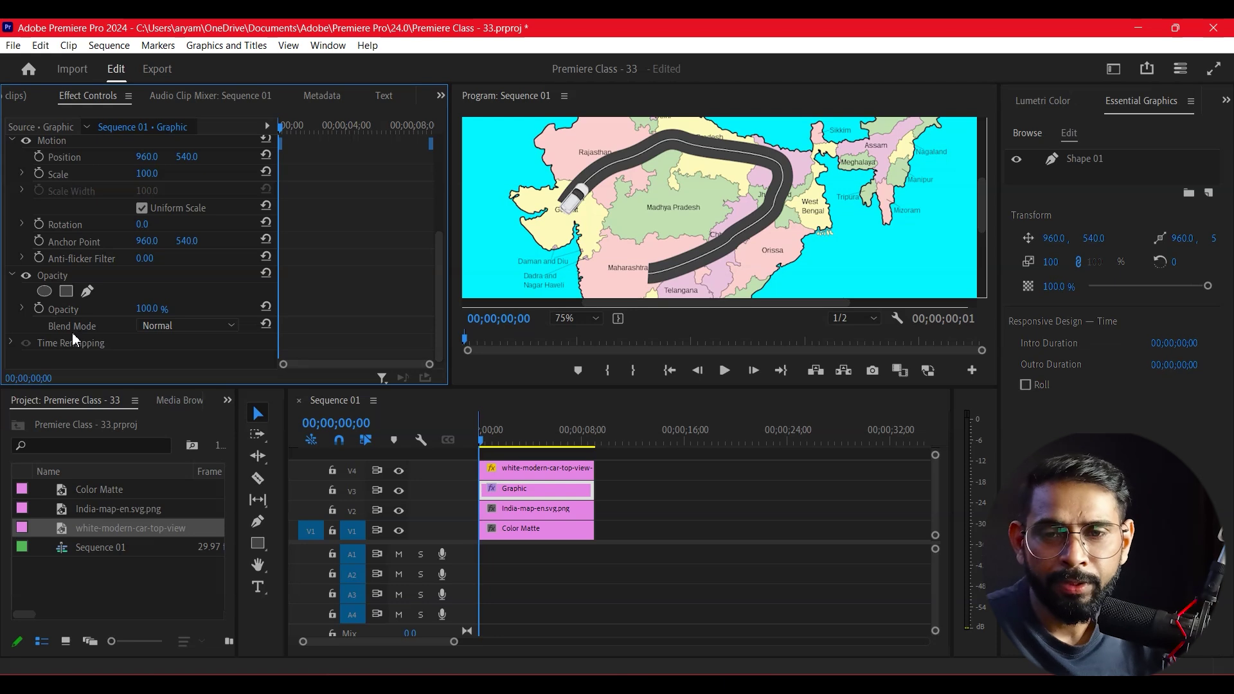
{"action": "left_click", "coordinate": [87, 291]}
{"action": "left_click", "coordinate": [588, 276]}
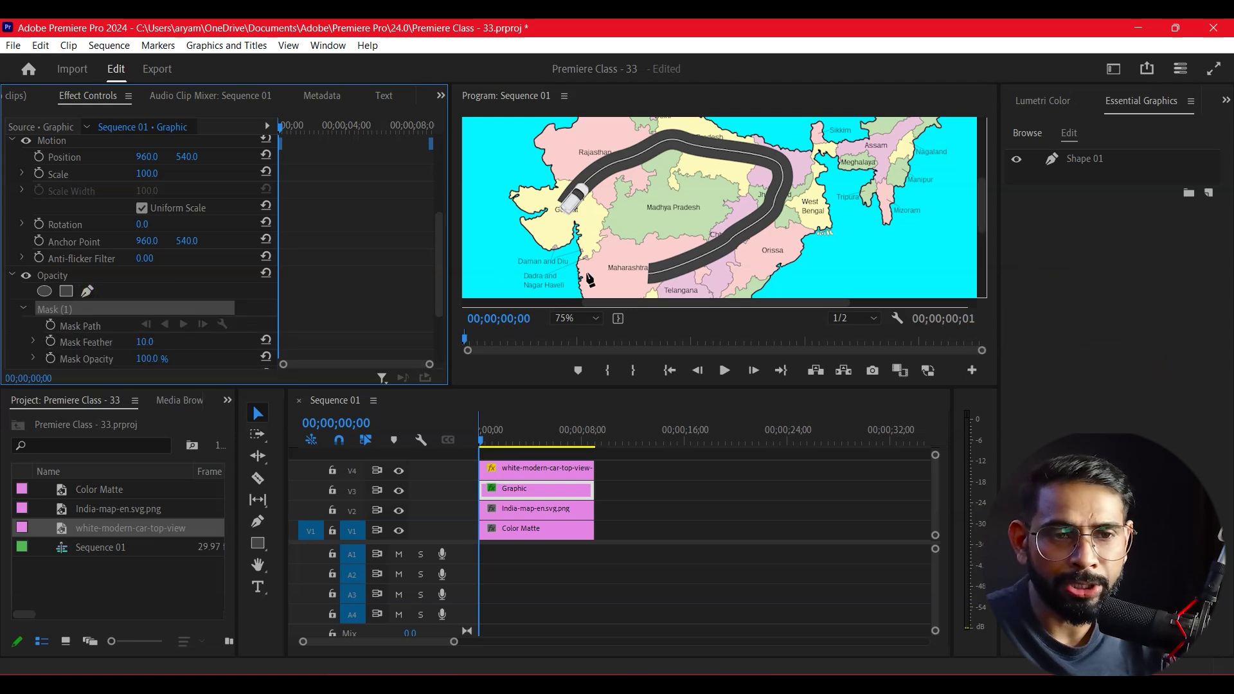
Step: Trace a closed mask outline around the whole road, from Maharashtra up to Rajasthan and back
{"action": "left_click", "coordinate": [616, 266]}
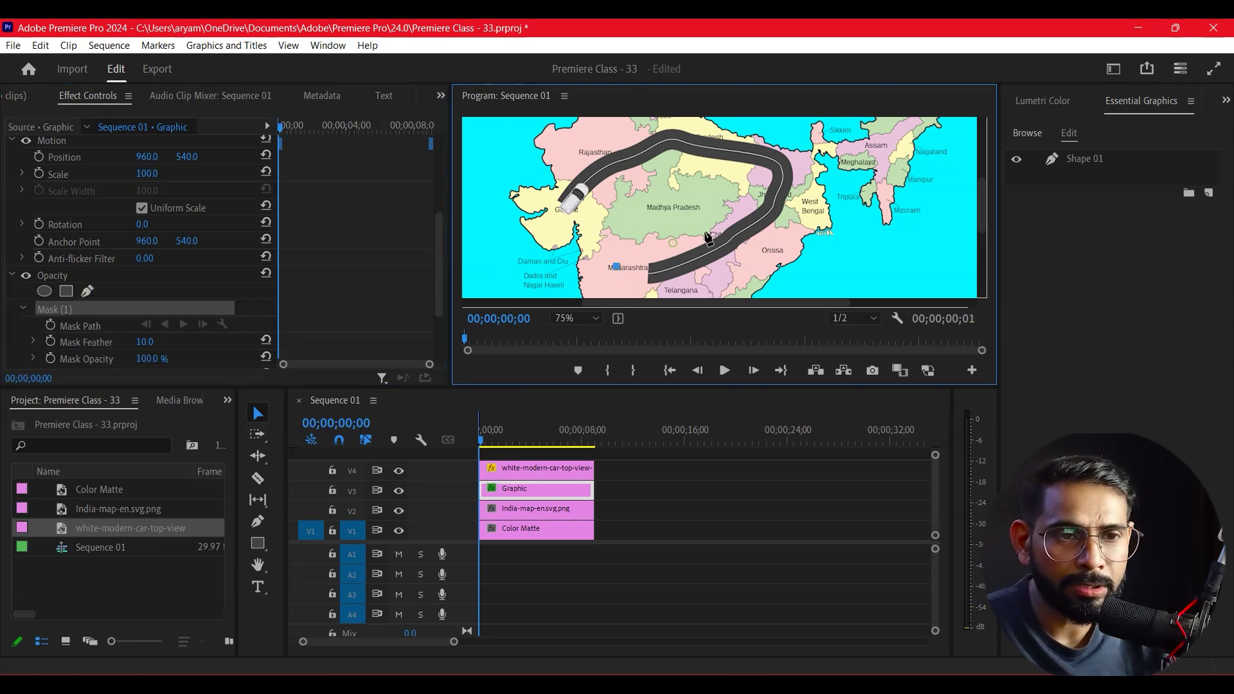
{"action": "left_click", "coordinate": [734, 208]}
{"action": "left_click", "coordinate": [744, 179]}
{"action": "left_click", "coordinate": [651, 189]}
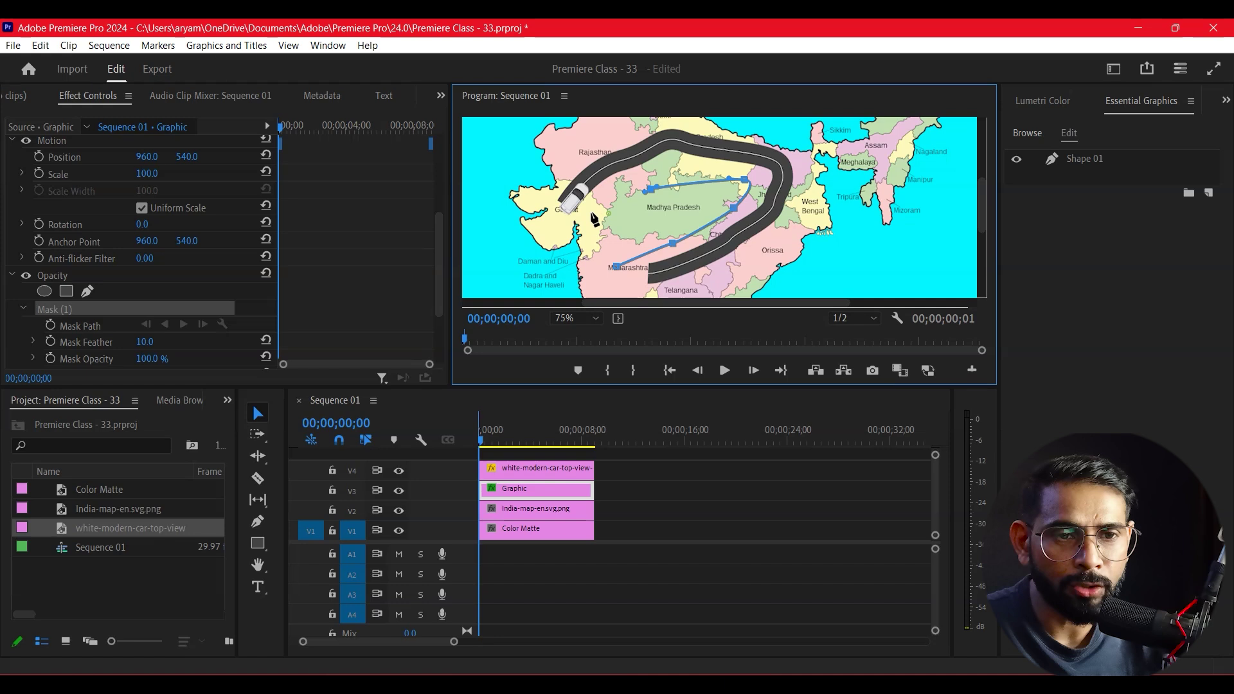
{"action": "left_click", "coordinate": [608, 213]}
{"action": "left_click", "coordinate": [566, 174]}
{"action": "left_click_drag", "start_coordinate": [643, 128], "coordinate": [686, 126]}
{"action": "left_click", "coordinate": [816, 165]}
{"action": "left_click", "coordinate": [811, 229]}
{"action": "left_click", "coordinate": [756, 278]}
{"action": "left_click", "coordinate": [646, 295]}
{"action": "left_click", "coordinate": [625, 292]}
{"action": "left_click", "coordinate": [643, 255]}
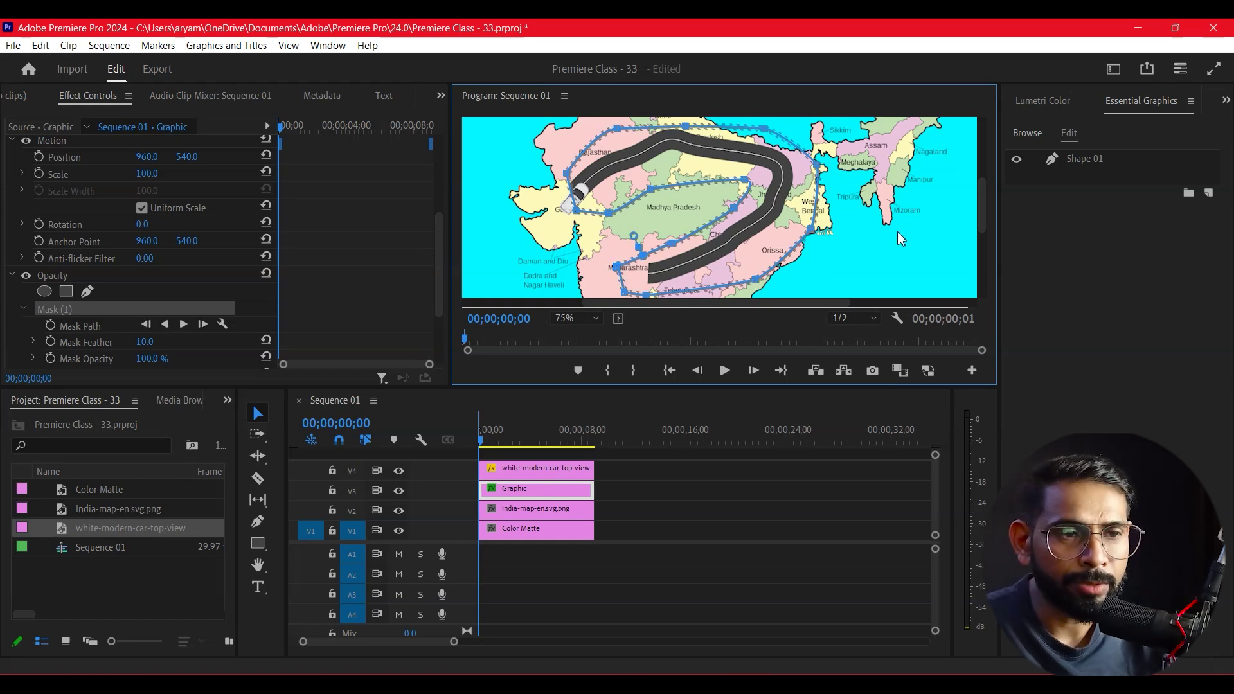
Step: Adjust the mask points to cover the road and invert the mask
{"action": "left_click_drag", "start_coordinate": [983, 198], "coordinate": [964, 219]}
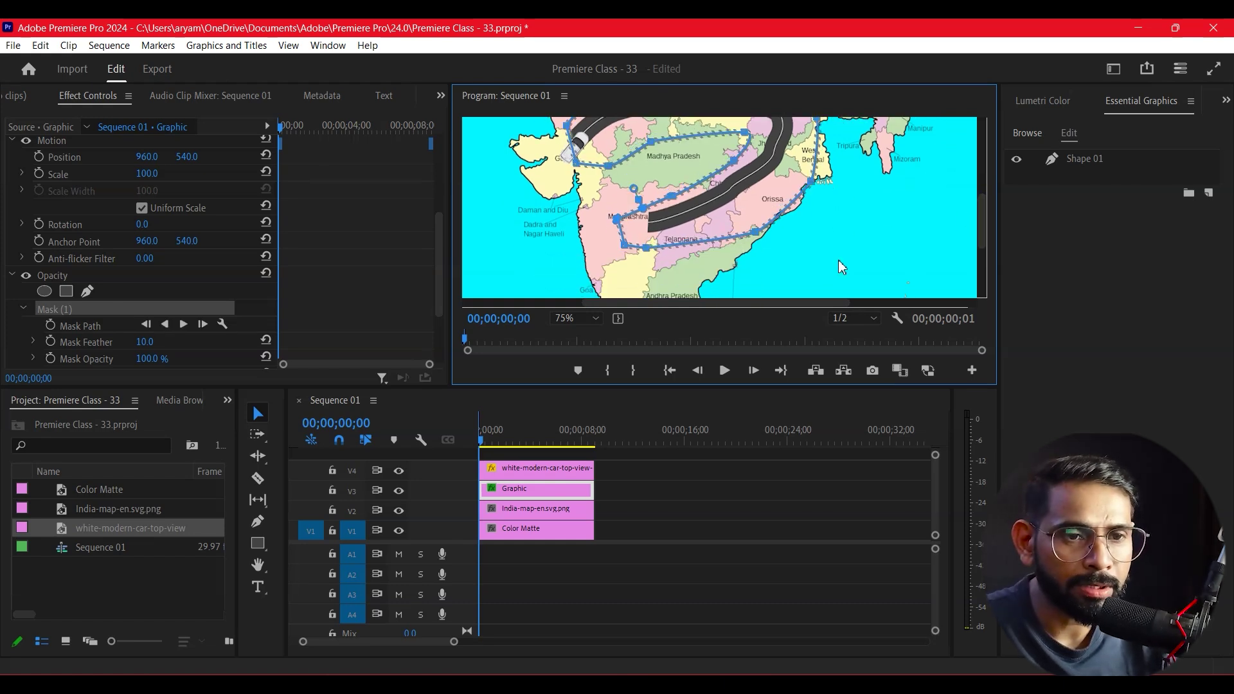
{"action": "mouse_move", "coordinate": [623, 245]}
{"action": "left_mouse_down"}
{"action": "mouse_move", "coordinate": [622, 266]}
{"action": "mouse_move", "coordinate": [655, 263]}
{"action": "left_mouse_up"}
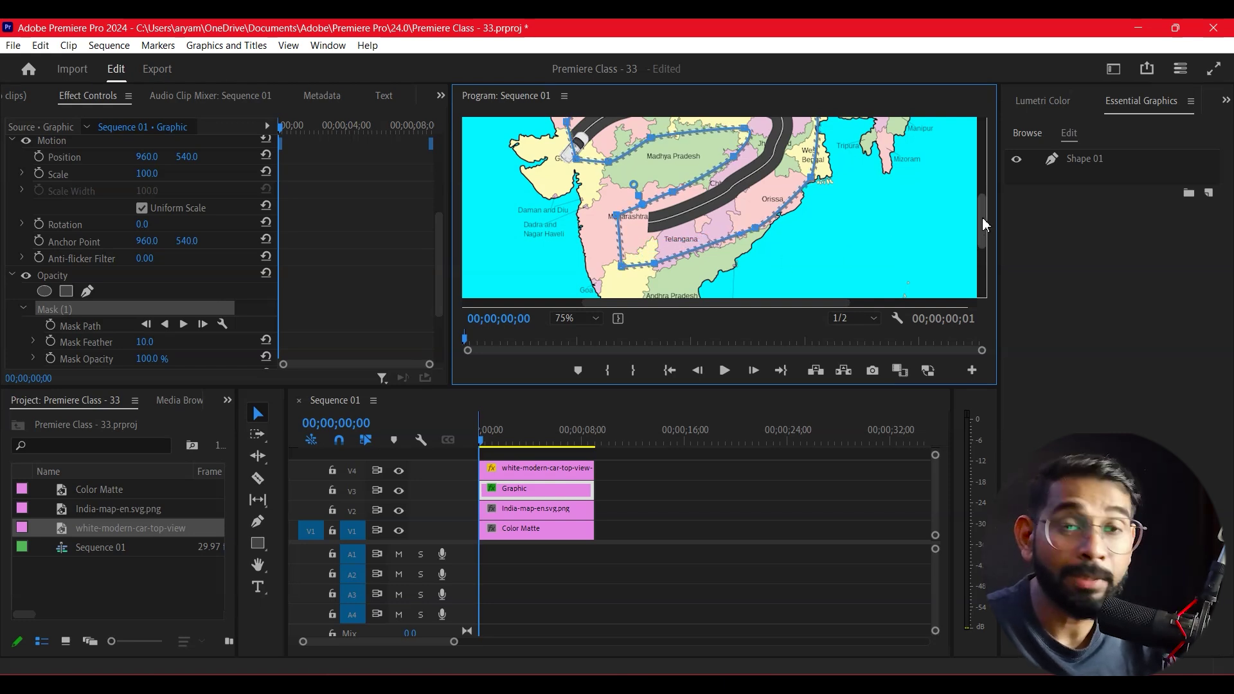
{"action": "mouse_move", "coordinate": [982, 218]}
{"action": "left_mouse_down"}
{"action": "mouse_move", "coordinate": [984, 171]}
{"action": "mouse_move", "coordinate": [987, 205]}
{"action": "left_mouse_up"}
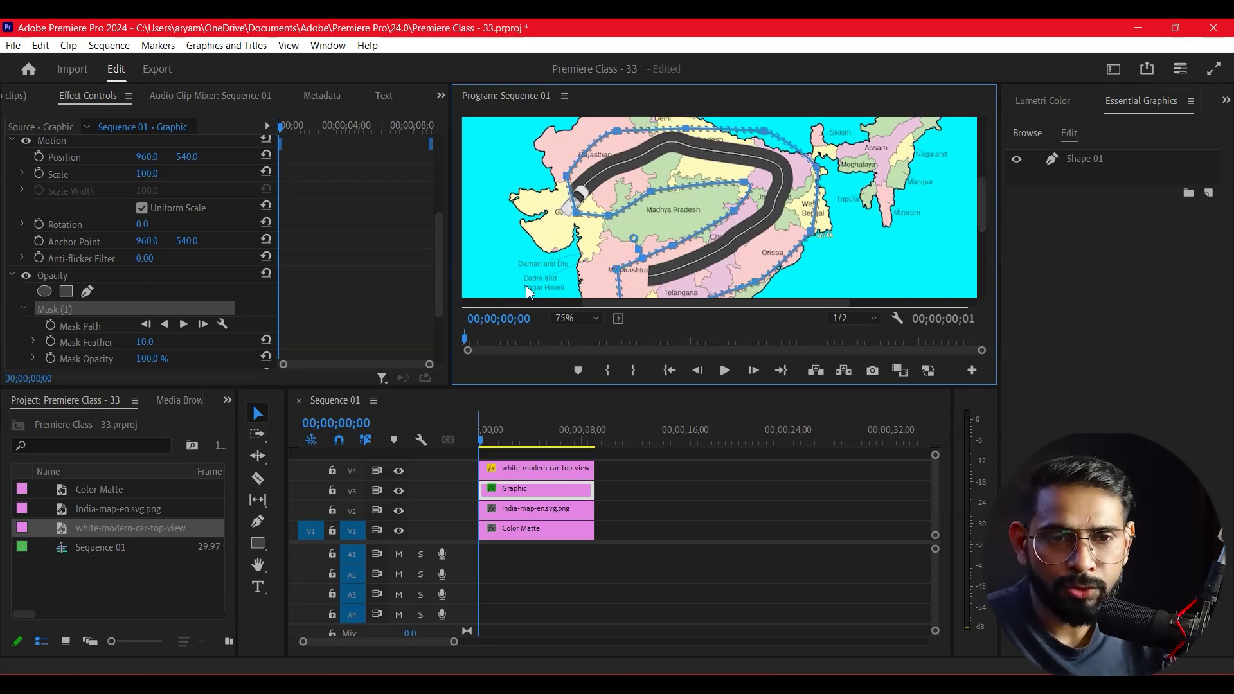
{"action": "left_click_drag", "start_coordinate": [436, 265], "coordinate": [428, 298]}
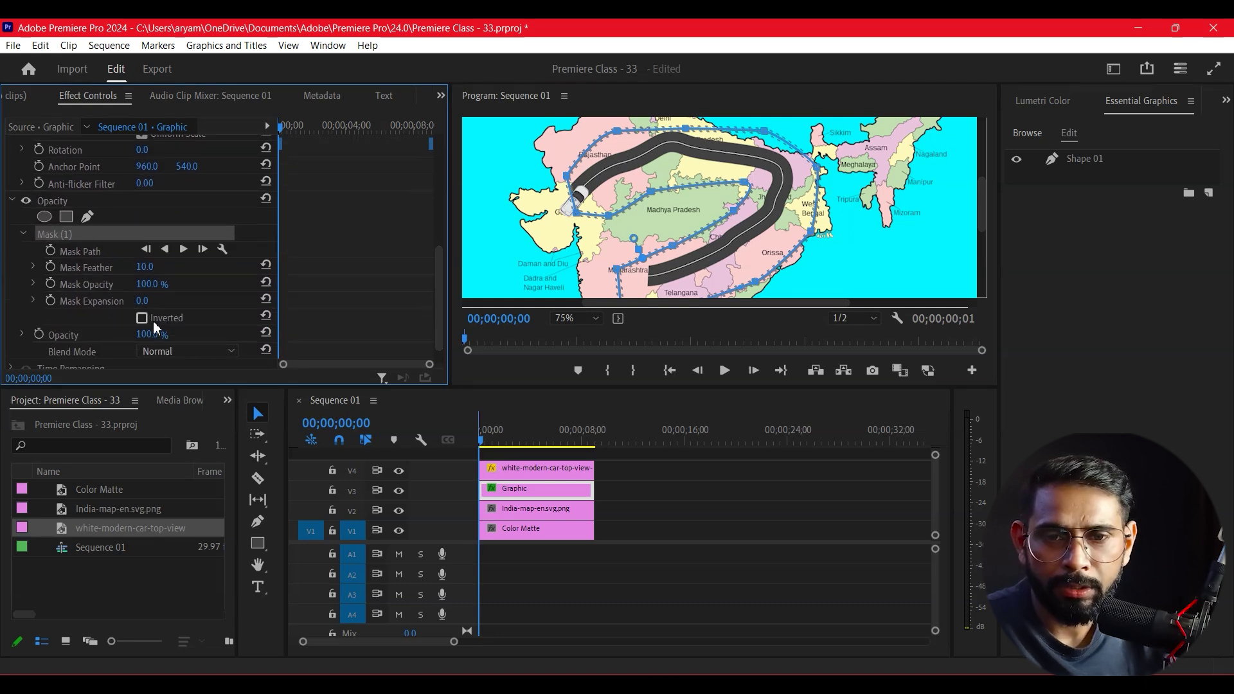
{"action": "left_click", "coordinate": [142, 318]}
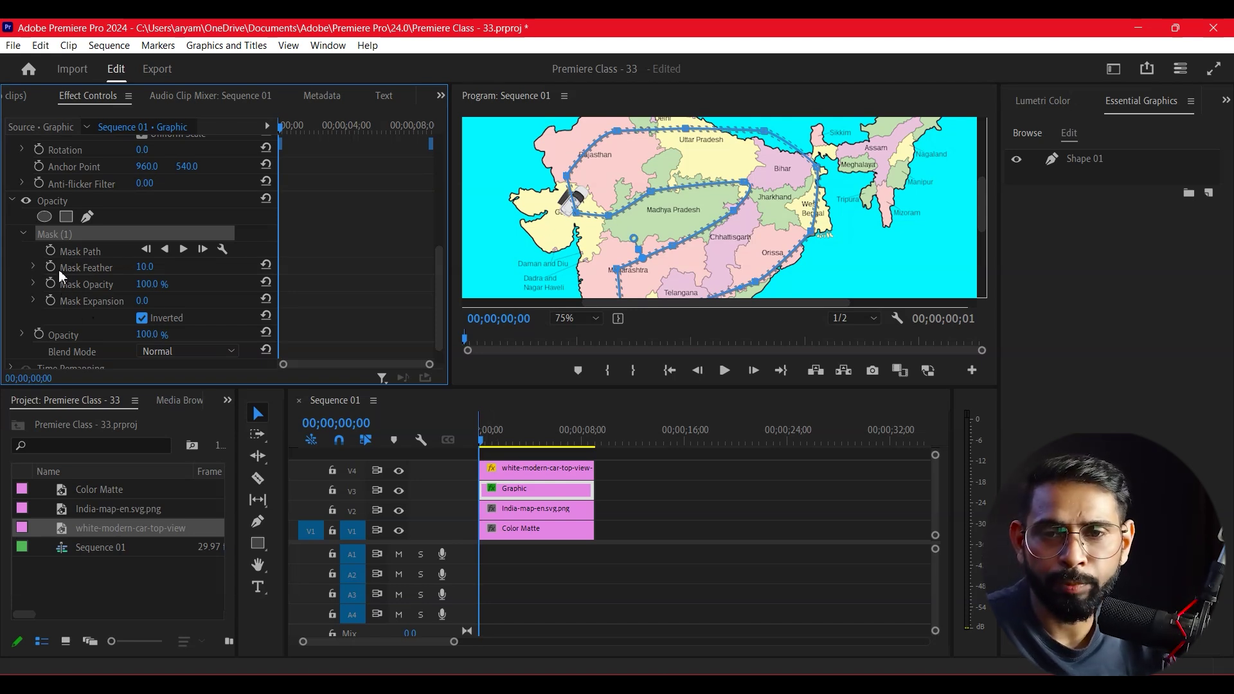
Step: At 00;00;00;28, reshape the road mask to reveal the road up to the car
{"action": "left_click", "coordinate": [71, 251]}
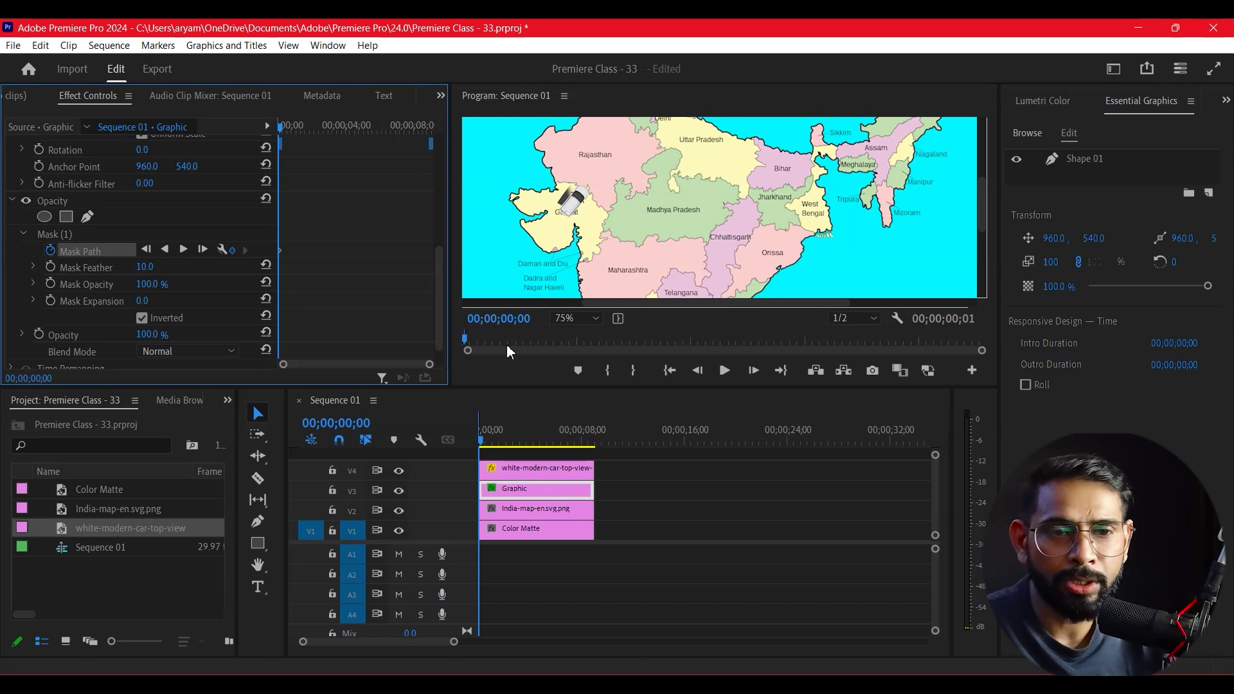
{"action": "left_click_drag", "start_coordinate": [488, 445], "coordinate": [491, 444]}
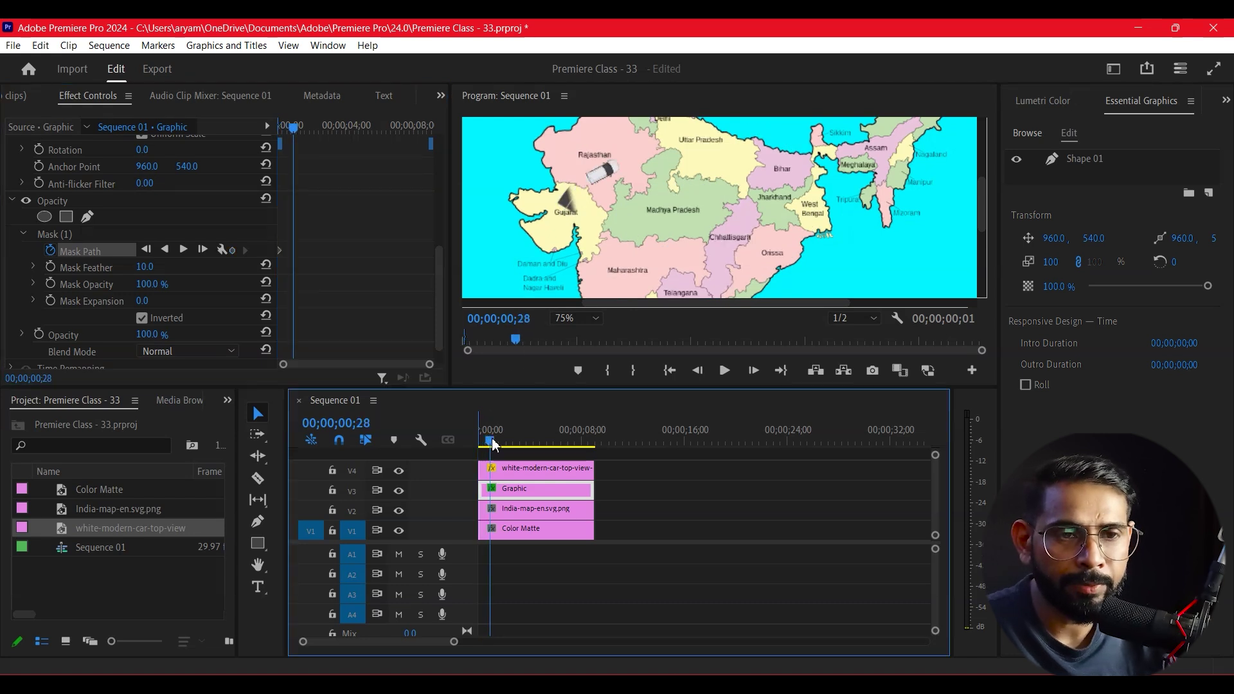
{"action": "left_click", "coordinate": [55, 235]}
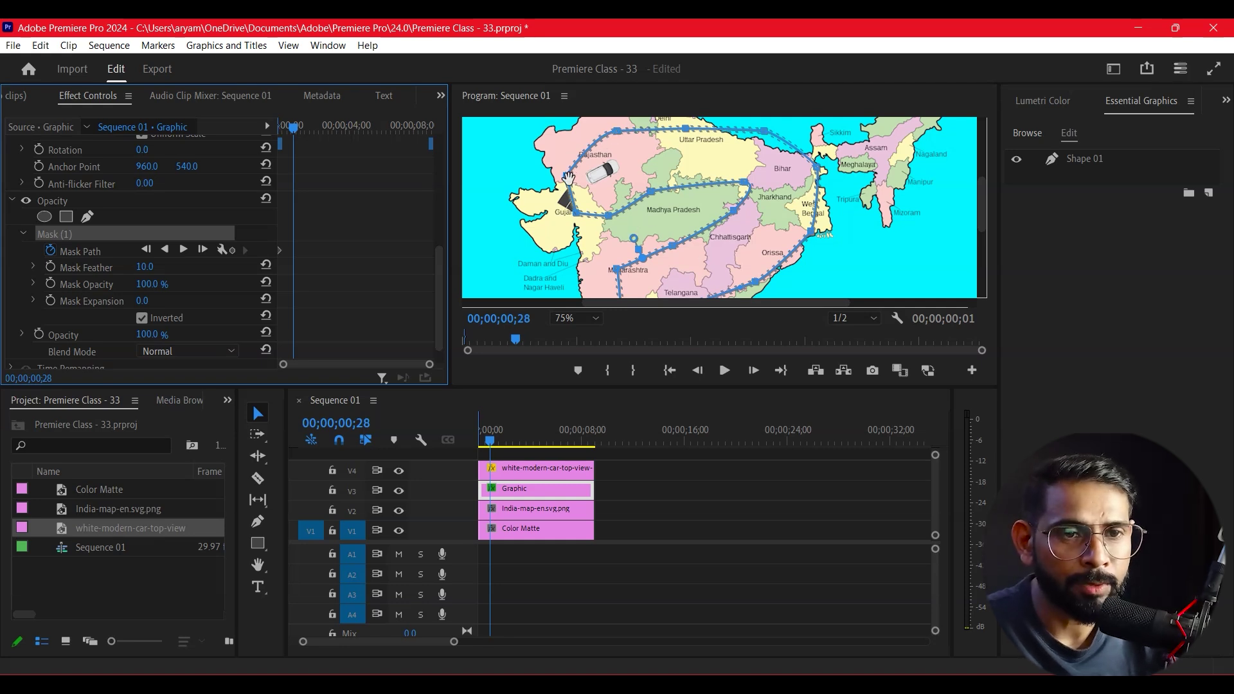
{"action": "left_click_drag", "start_coordinate": [568, 178], "coordinate": [617, 152]}
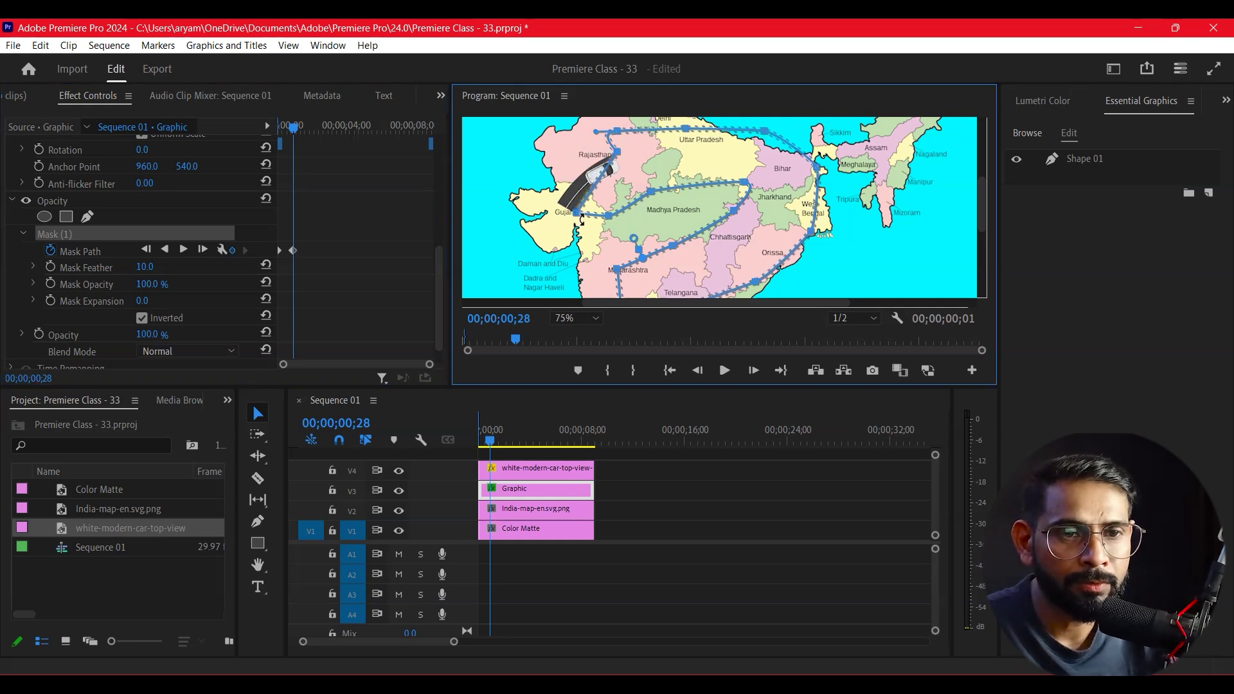
{"action": "left_click_drag", "start_coordinate": [576, 212], "coordinate": [628, 178]}
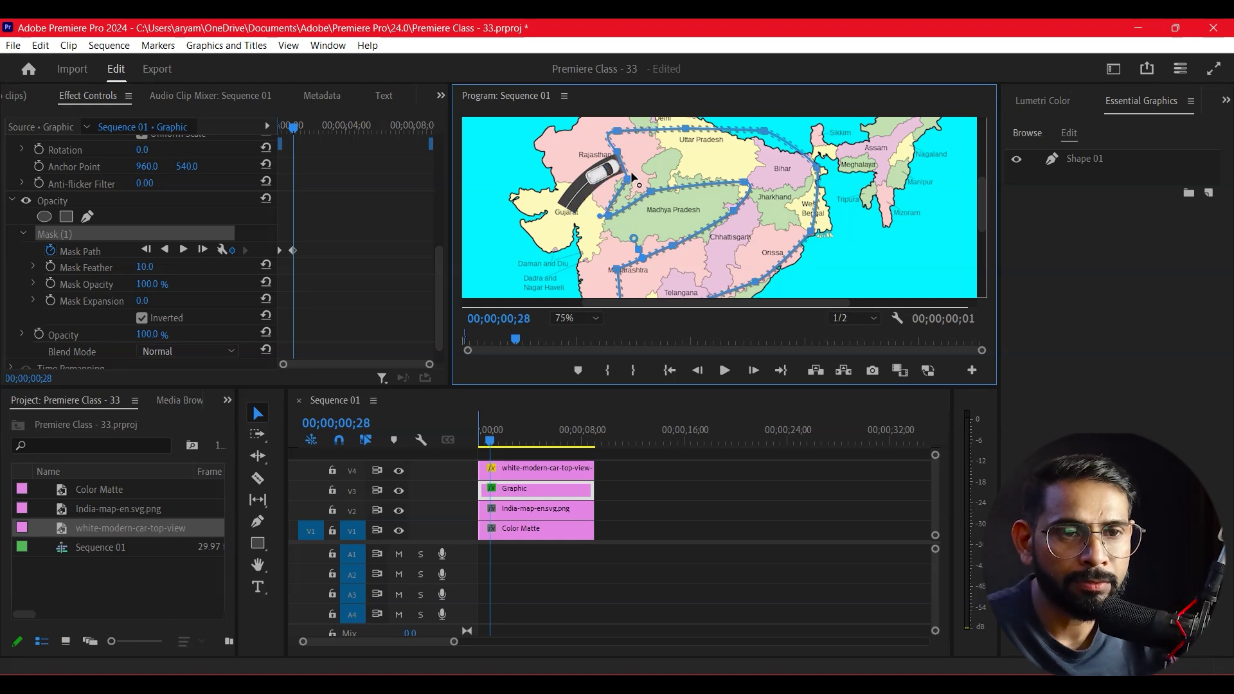
{"action": "left_click_drag", "start_coordinate": [652, 192], "coordinate": [711, 191]}
{"action": "mouse_move", "coordinate": [608, 216]}
{"action": "left_mouse_down"}
{"action": "mouse_move", "coordinate": [657, 190]}
{"action": "mouse_move", "coordinate": [615, 182]}
{"action": "left_mouse_up"}
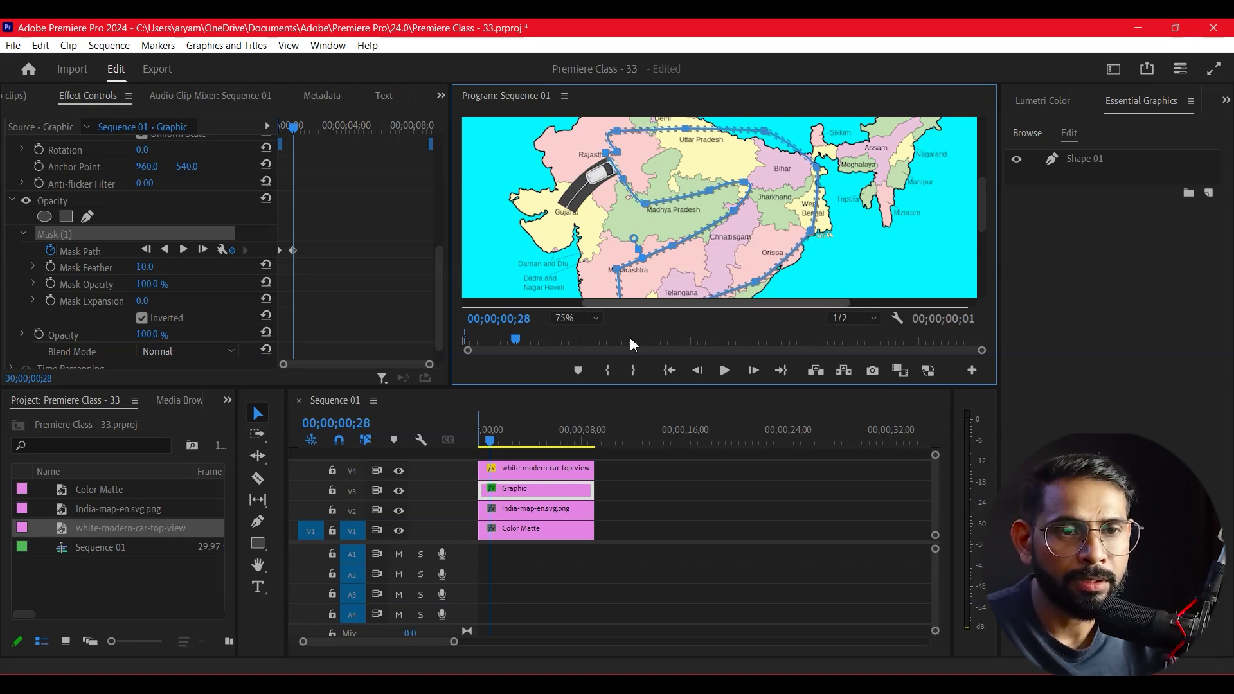
Step: Keyframe the mask at 00;00;03;15, 00;00;04;26 and later, extending the road towards Uttar Pradesh and Bihar
{"action": "left_click", "coordinate": [524, 440]}
{"action": "left_click_drag", "start_coordinate": [617, 131], "coordinate": [697, 121]}
{"action": "left_click_drag", "start_coordinate": [706, 190], "coordinate": [682, 154]}
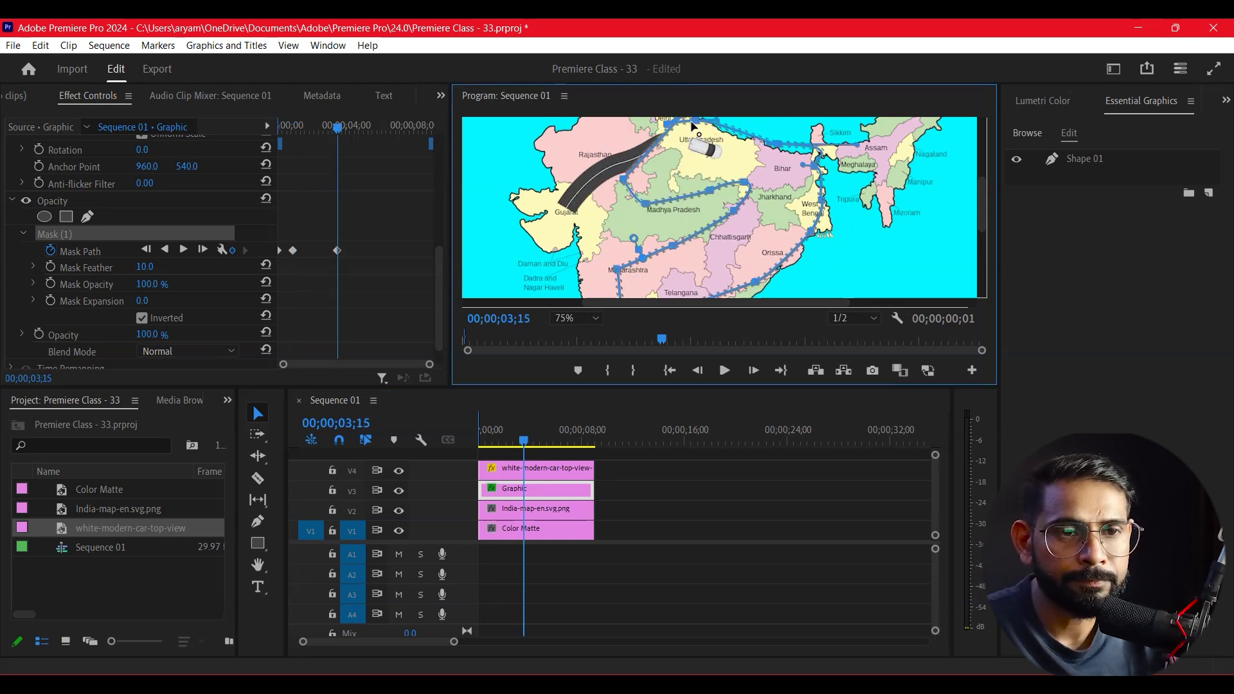
{"action": "left_click", "coordinate": [540, 441]}
{"action": "left_click_drag", "start_coordinate": [762, 161], "coordinate": [814, 170]}
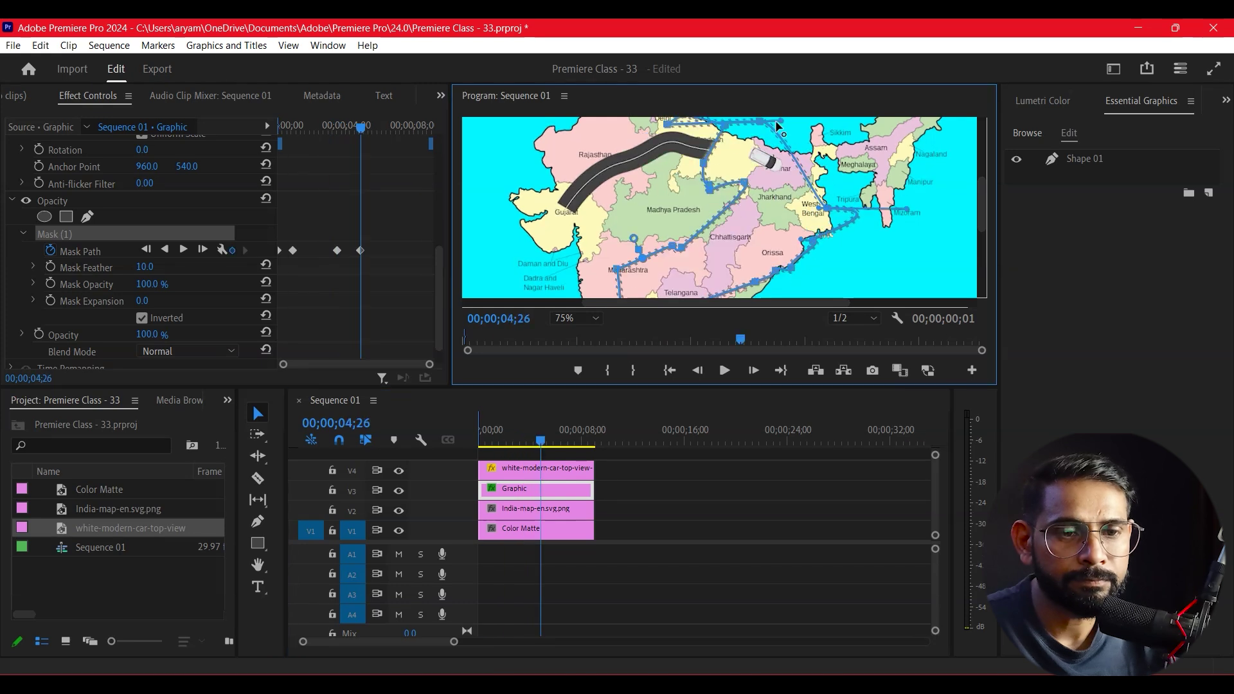
{"action": "left_click_drag", "start_coordinate": [705, 189], "coordinate": [744, 181]}
{"action": "left_click_drag", "start_coordinate": [665, 124], "coordinate": [726, 124]}
{"action": "scroll", "coordinate": [728, 184], "scroll_direction": "up", "scroll_amount": 2}
{"action": "left_click", "coordinate": [553, 441]}
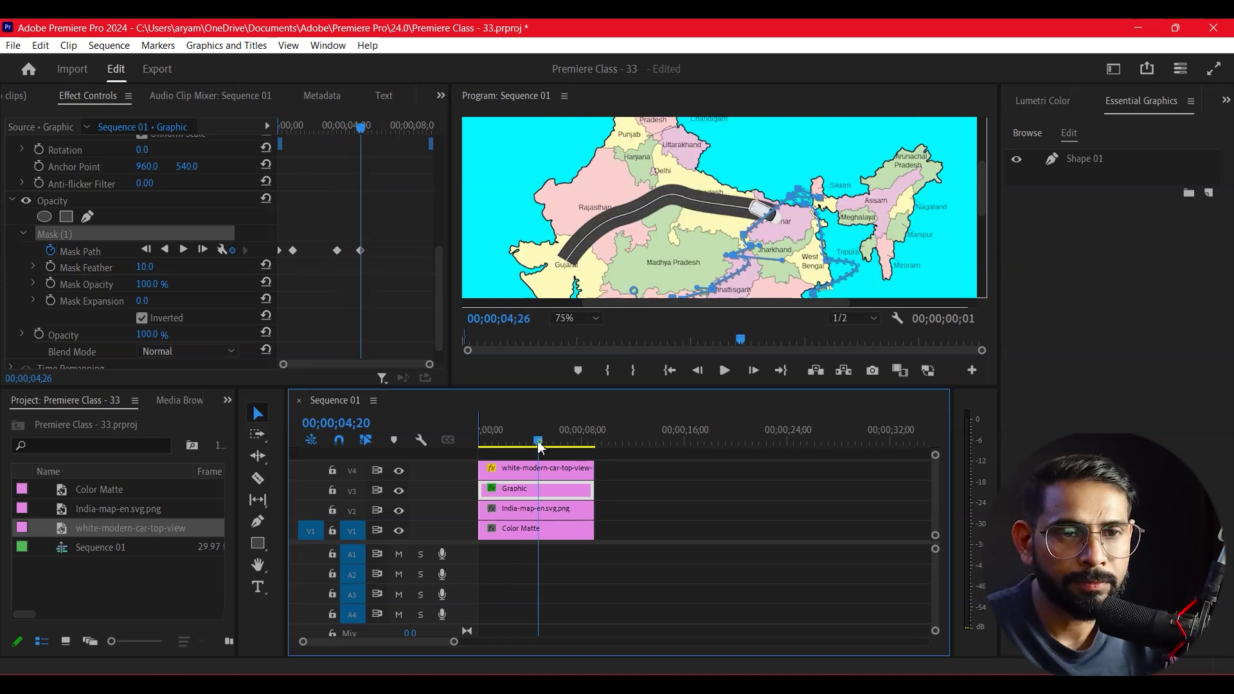
{"action": "left_click_drag", "start_coordinate": [843, 192], "coordinate": [833, 190]}
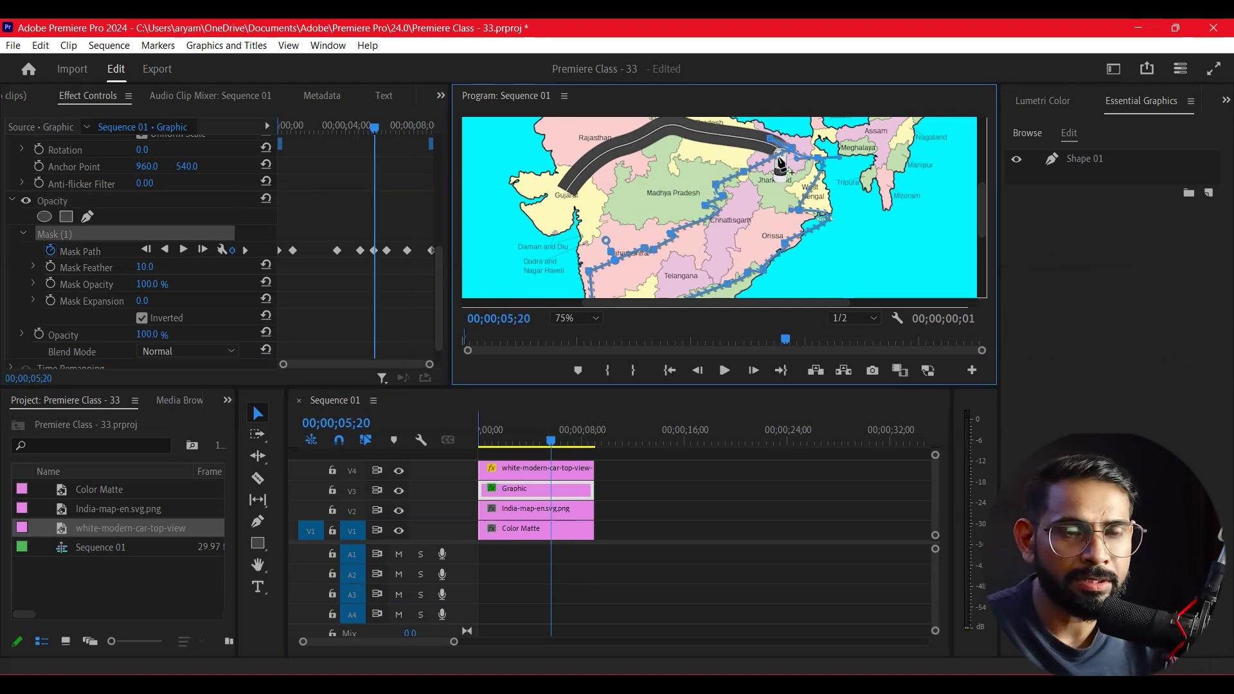
Step: Preview the drive up to 00;00;08;24 and select all four clips in the sequence
{"action": "left_click_drag", "start_coordinate": [561, 472], "coordinate": [595, 476]}
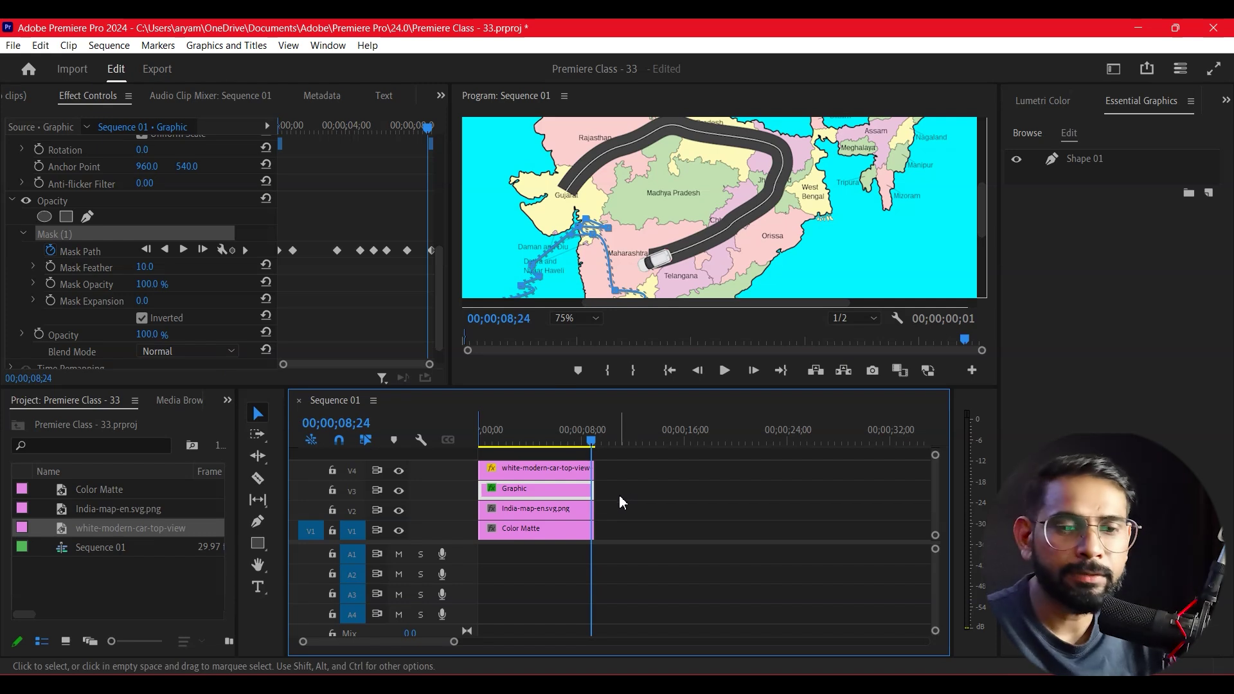
{"action": "mouse_move", "coordinate": [643, 464]}
{"action": "left_mouse_down"}
{"action": "mouse_move", "coordinate": [524, 585]}
{"action": "mouse_move", "coordinate": [488, 582]}
{"action": "left_mouse_up"}
{"action": "right_click", "coordinate": [542, 488]}
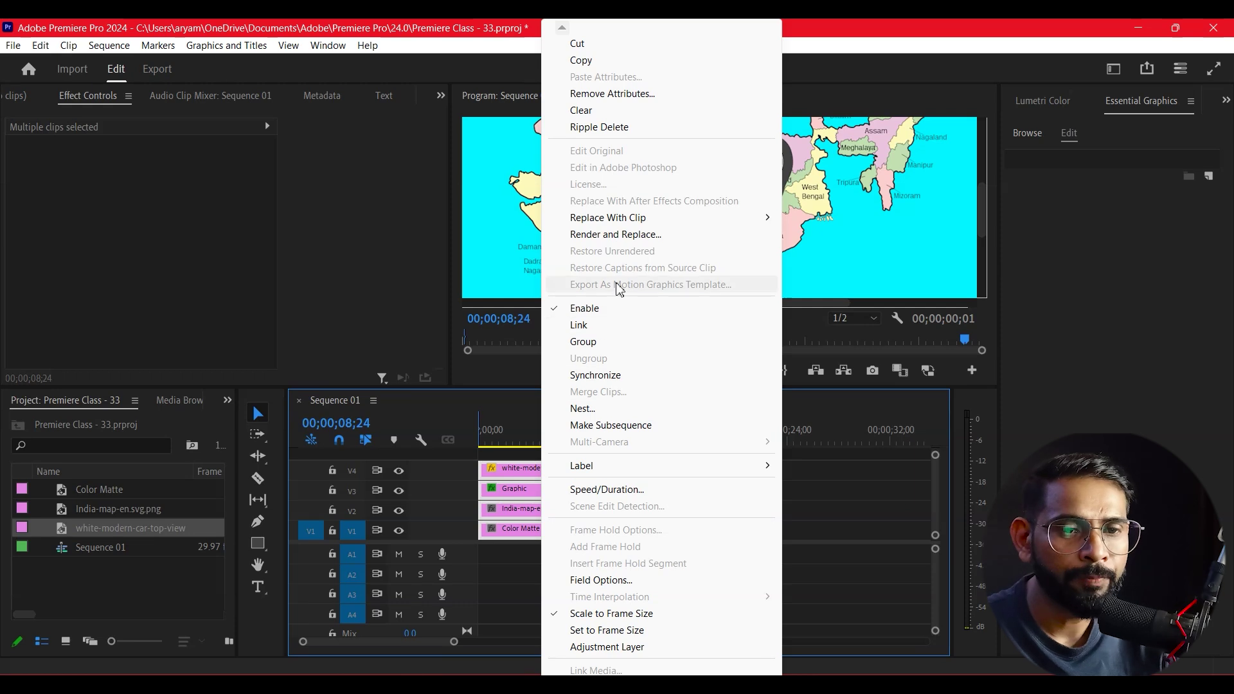
Step: Nest the selected clips as Nested Sequence 01 and set the monitor zoom to Fit
{"action": "left_click", "coordinate": [602, 415]}
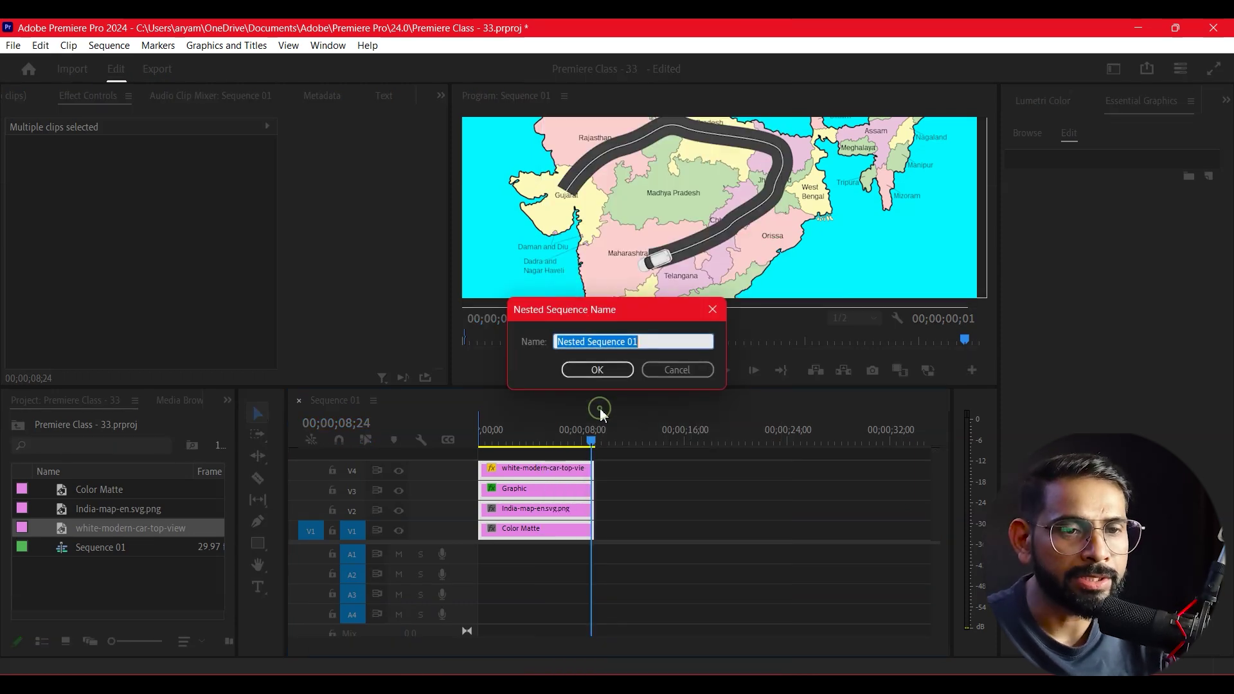
{"action": "left_click", "coordinate": [597, 366]}
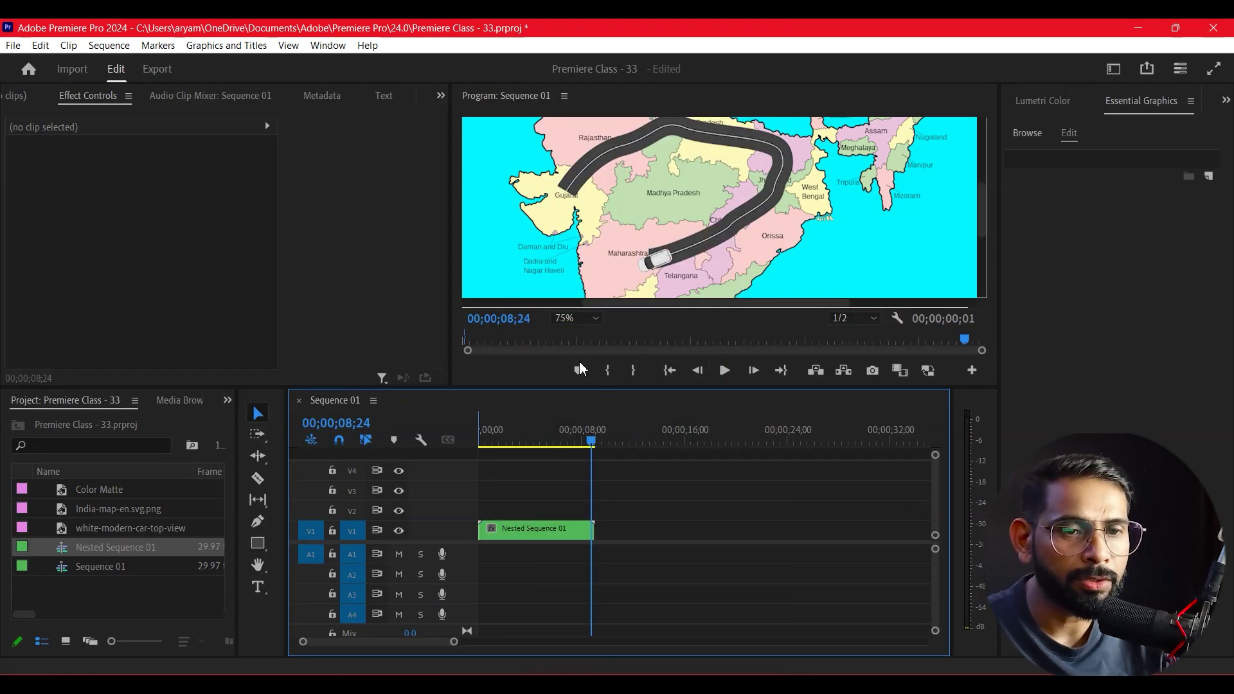
{"action": "left_click", "coordinate": [585, 321]}
{"action": "left_click", "coordinate": [575, 364]}
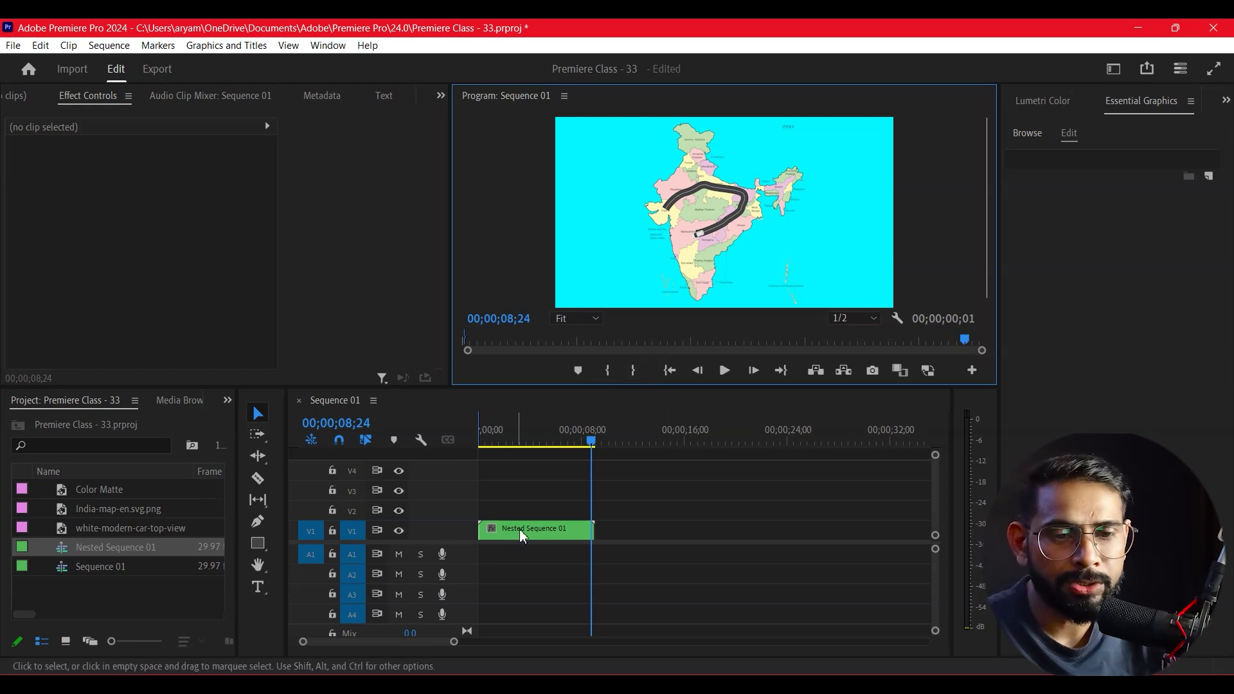
Step: Search the Effects panel for Basic 3D and apply it to the Nested Sequence 01 clip
{"action": "left_click", "coordinate": [540, 529]}
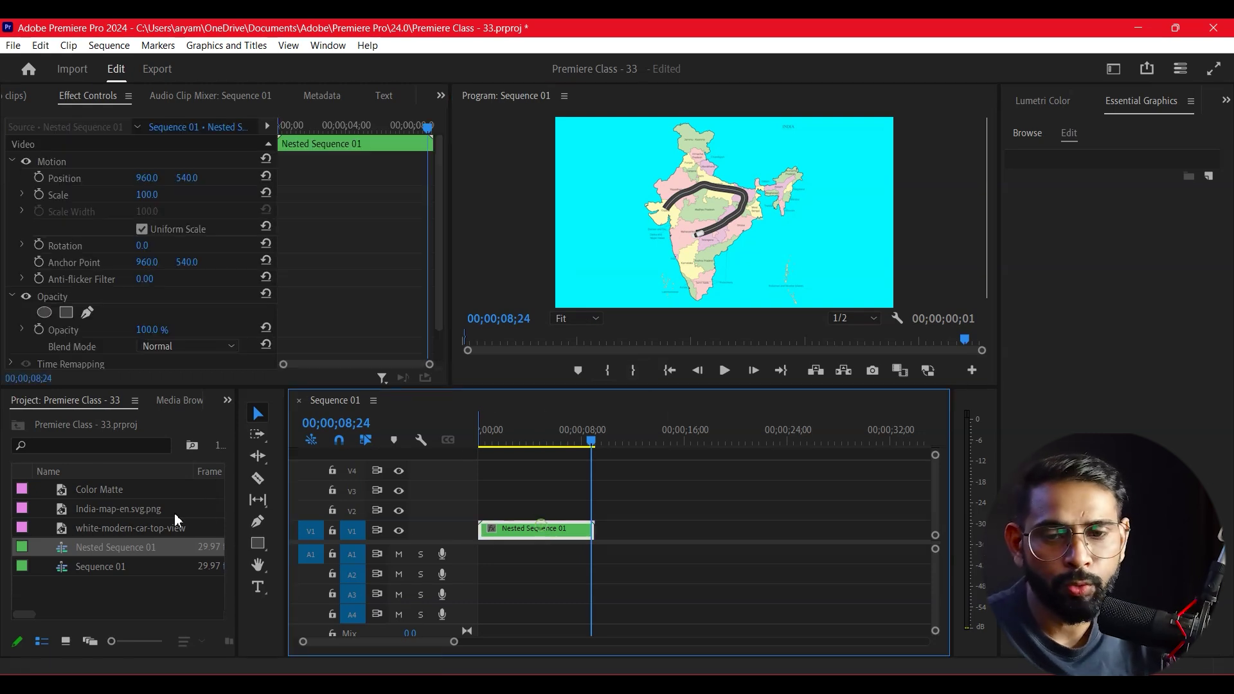
{"action": "left_click", "coordinate": [111, 444]}
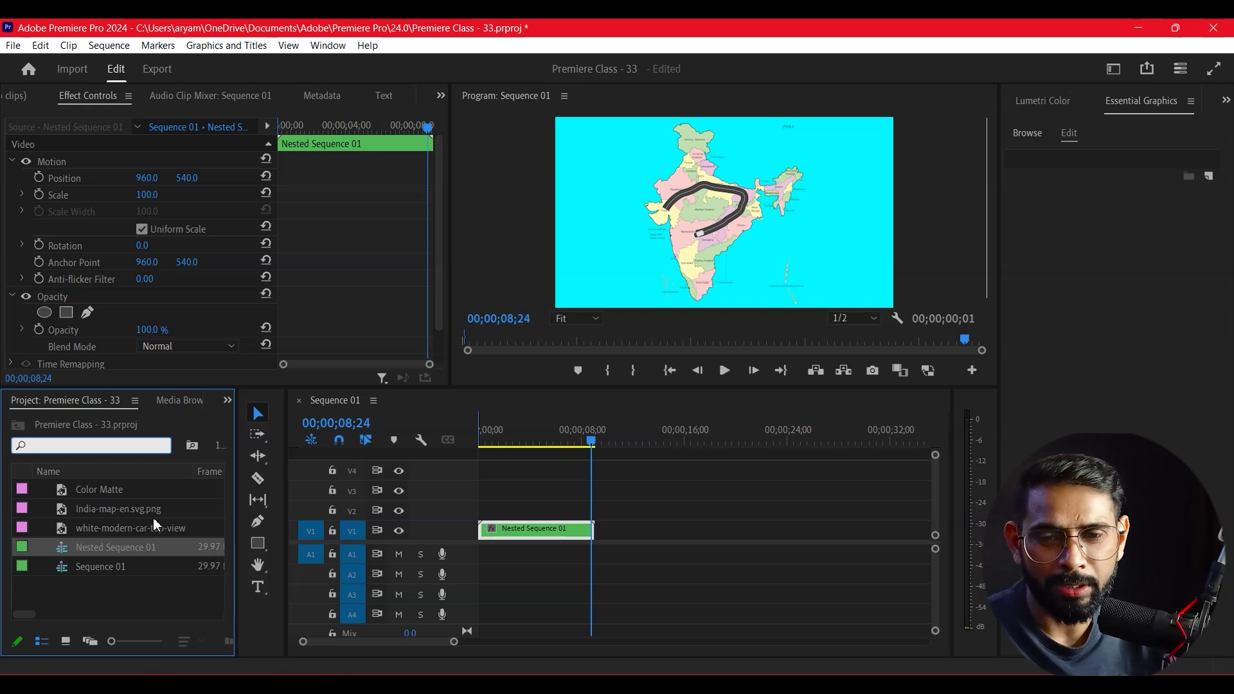
{"action": "left_click", "coordinate": [228, 400]}
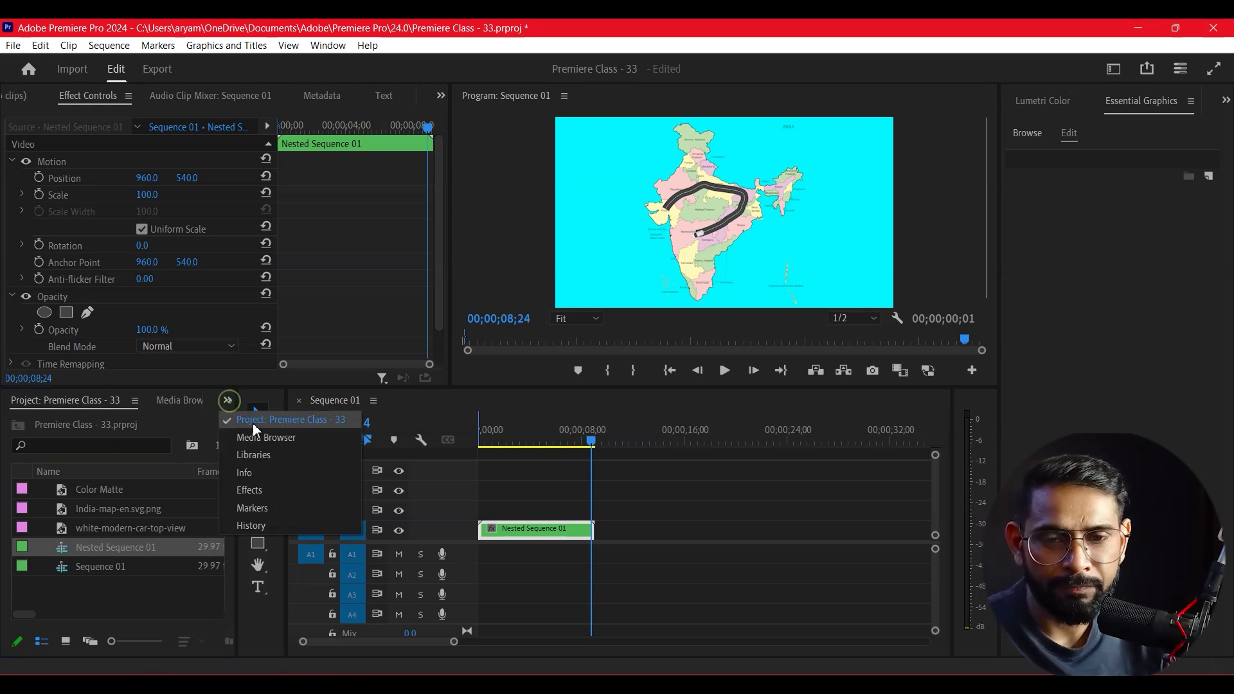
{"action": "left_click", "coordinate": [257, 493]}
{"action": "left_click", "coordinate": [105, 424]}
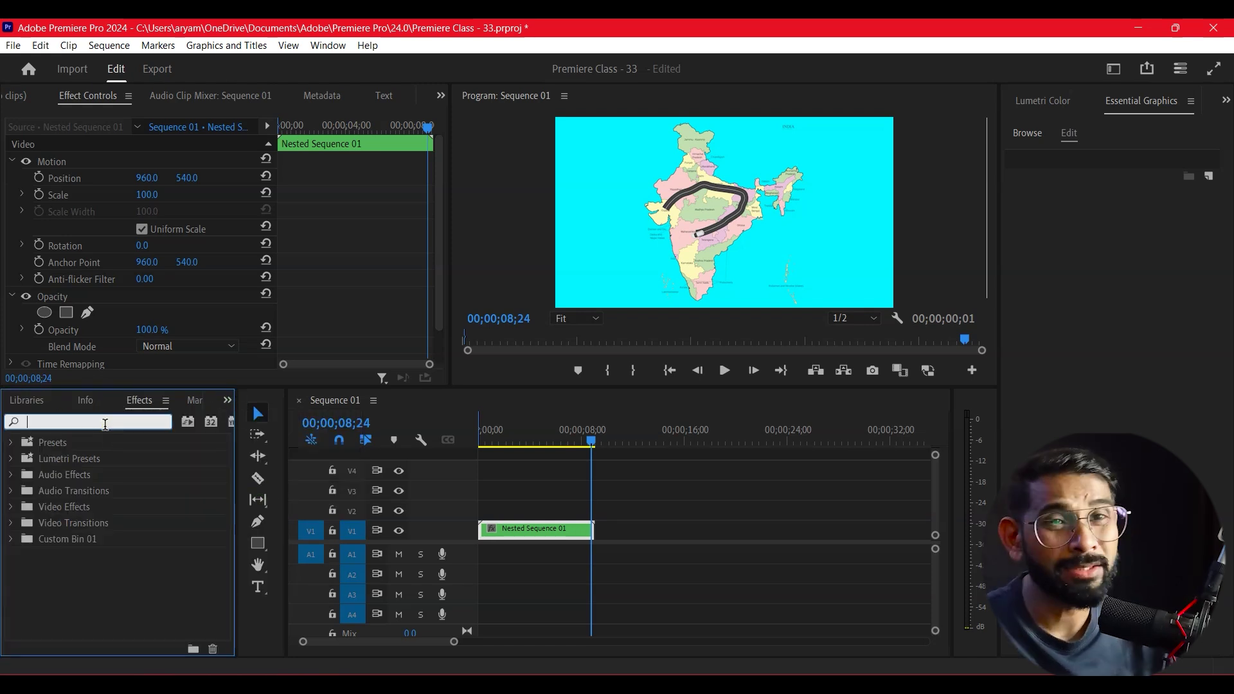
{"action": "type", "text": "BASIC"}
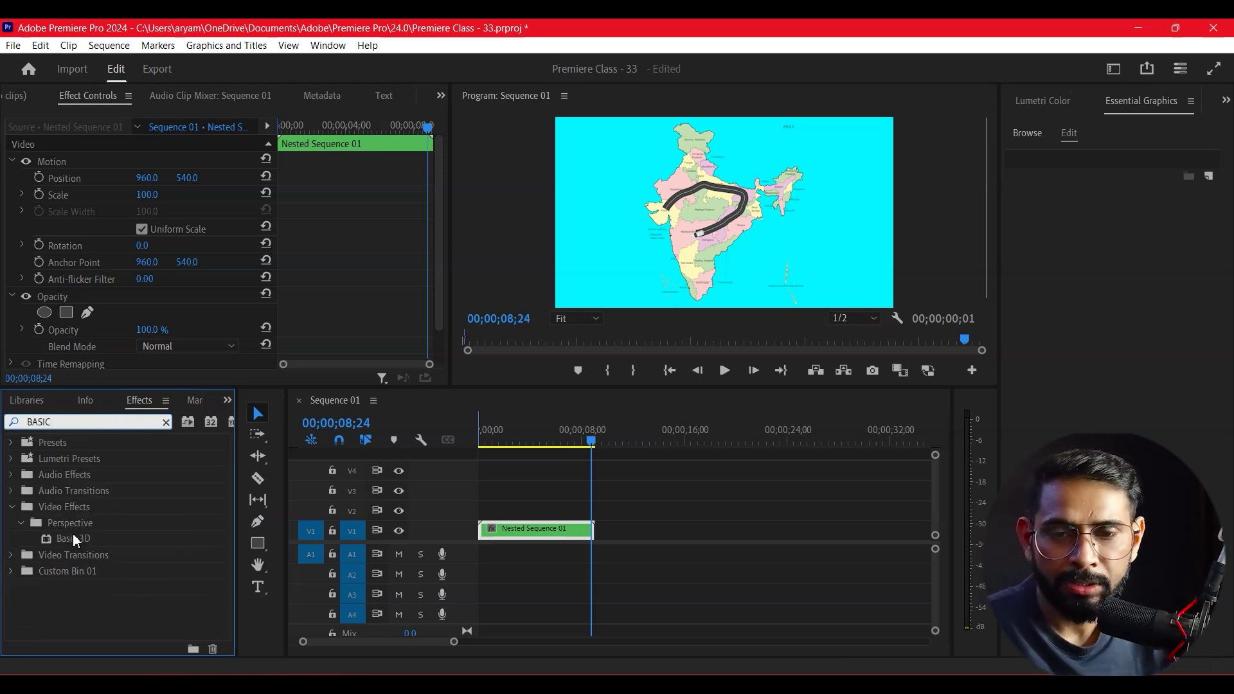
{"action": "left_click_drag", "start_coordinate": [75, 539], "coordinate": [515, 531]}
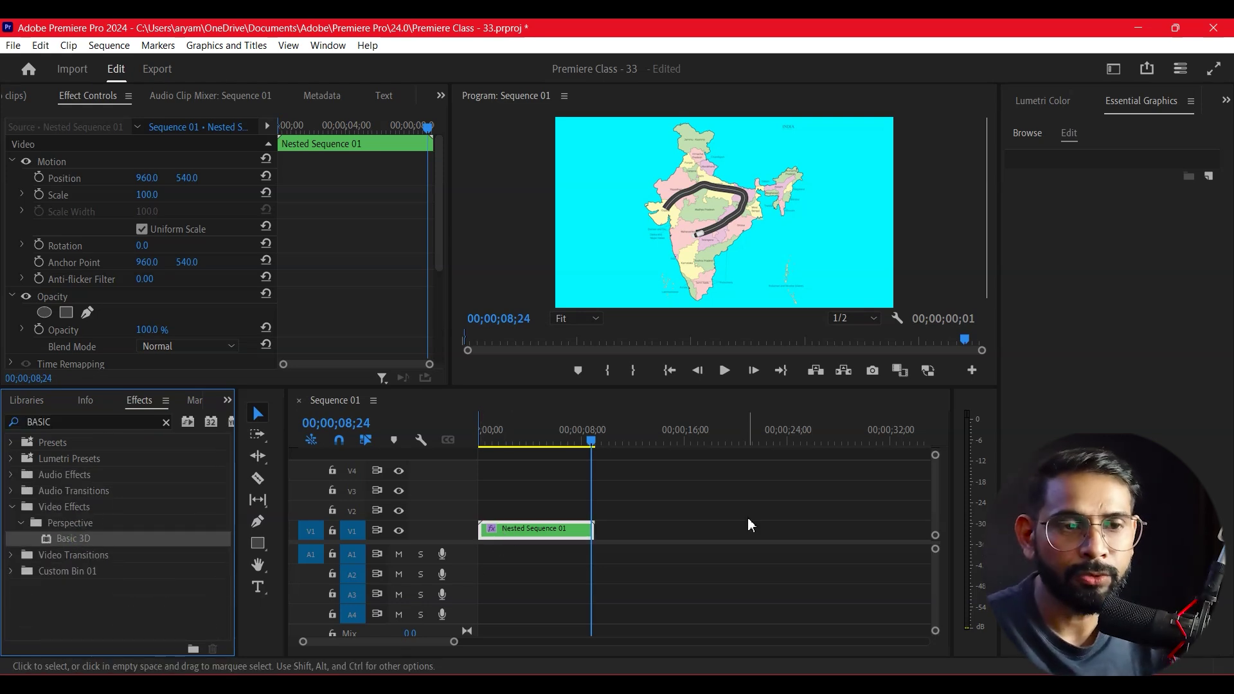
{"action": "left_click", "coordinate": [364, 412]}
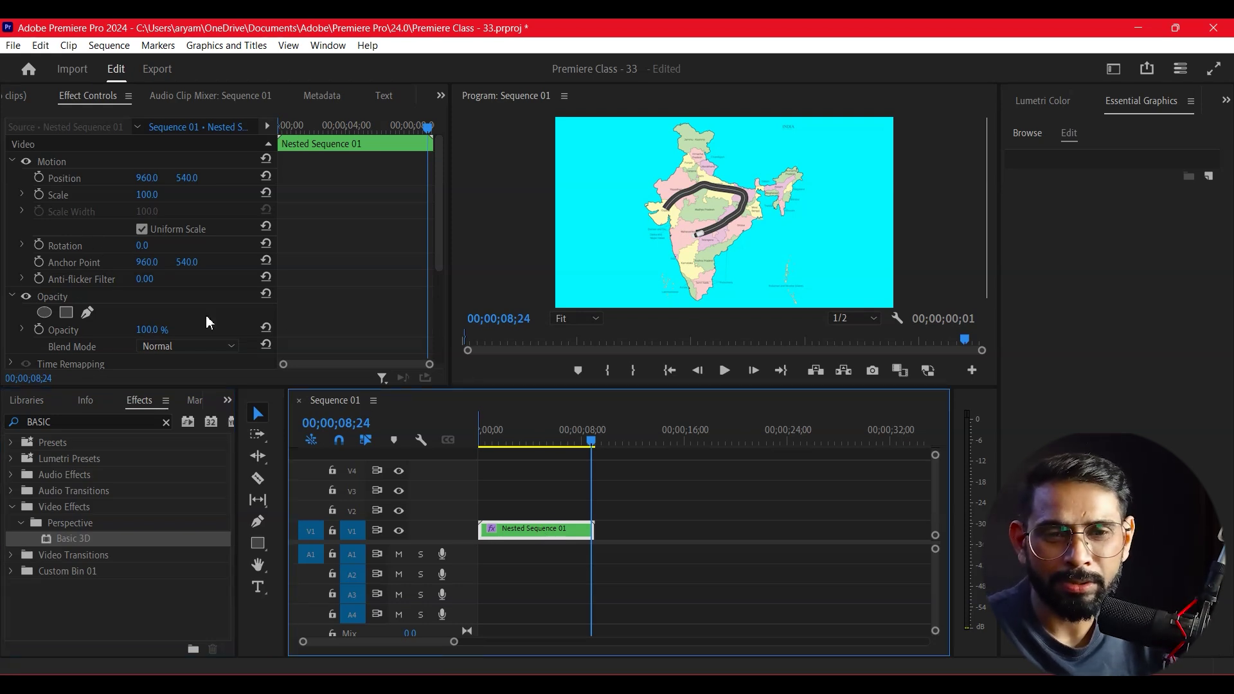
{"action": "left_click_drag", "start_coordinate": [442, 231], "coordinate": [432, 321]}
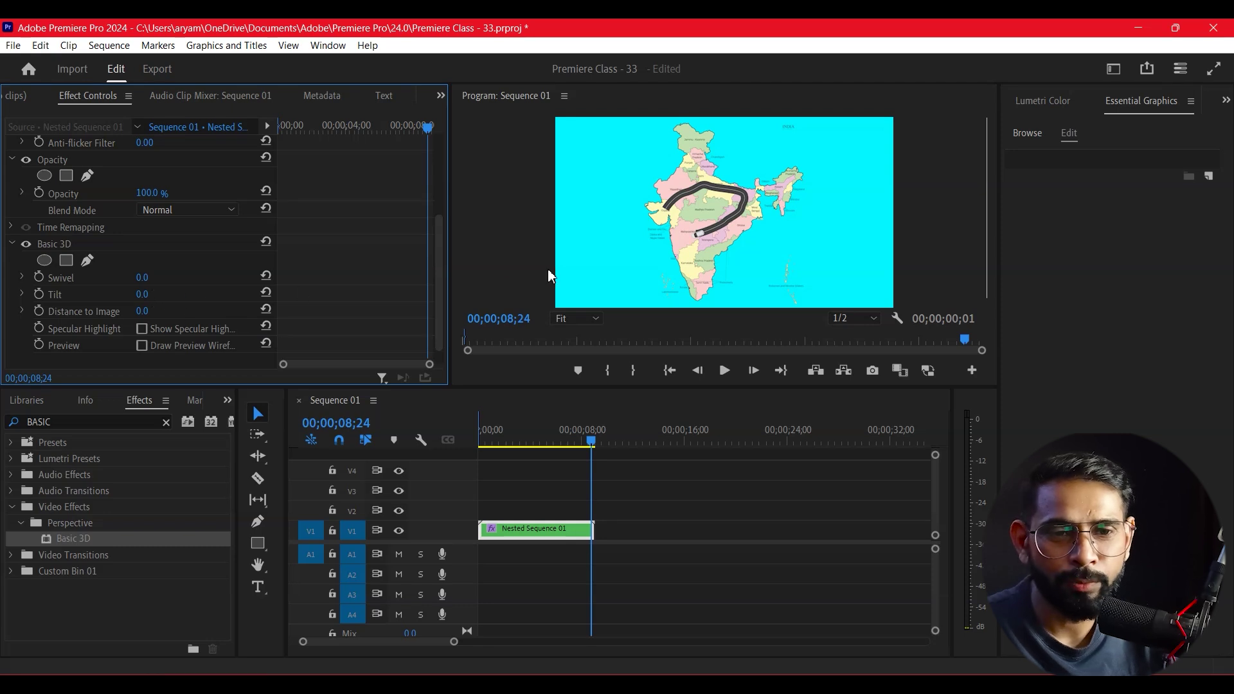
Step: At the sequence start, test Basic 3D swivel angles and shift the map slightly right
{"action": "left_click_drag", "start_coordinate": [594, 444], "coordinate": [439, 459]}
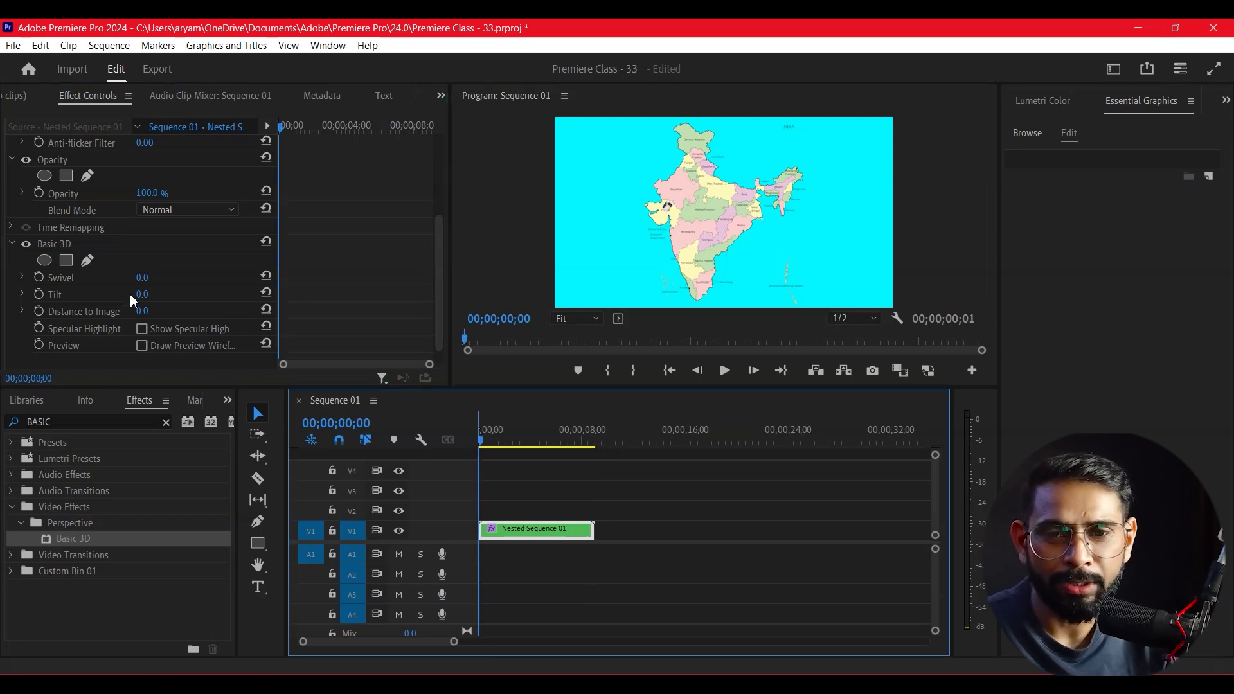
{"action": "left_click_drag", "start_coordinate": [142, 277], "coordinate": [156, 278]}
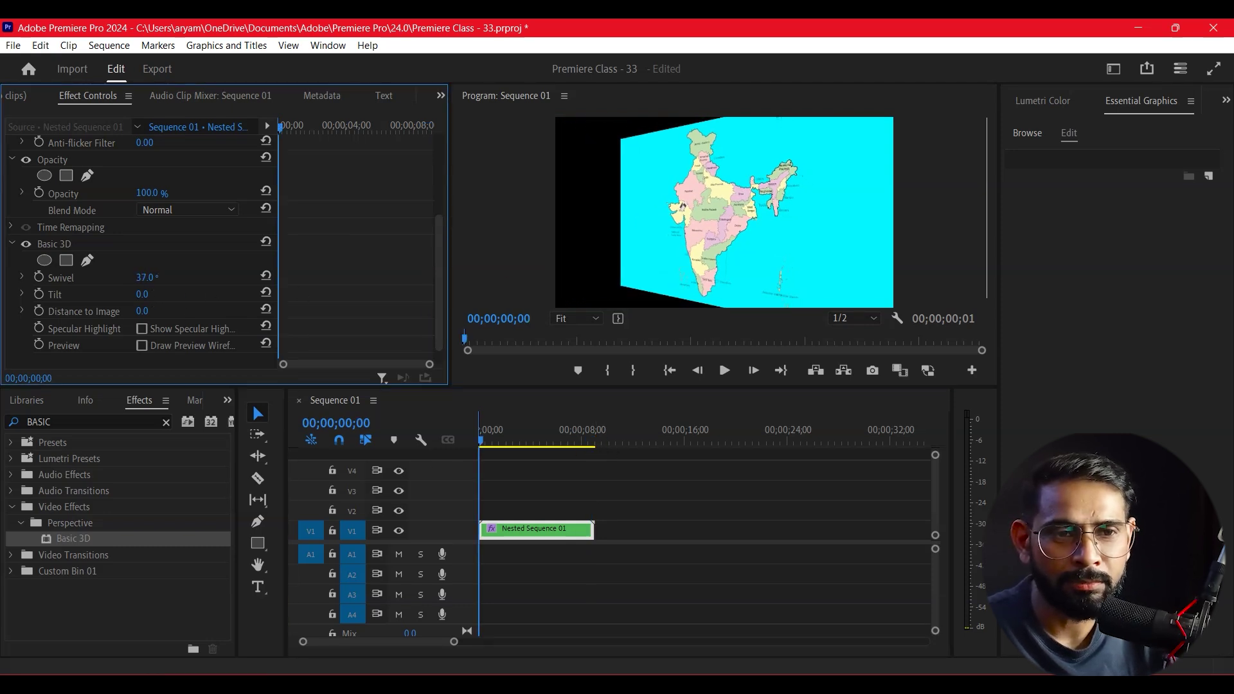
{"action": "left_click_drag", "start_coordinate": [156, 278], "coordinate": [142, 278]}
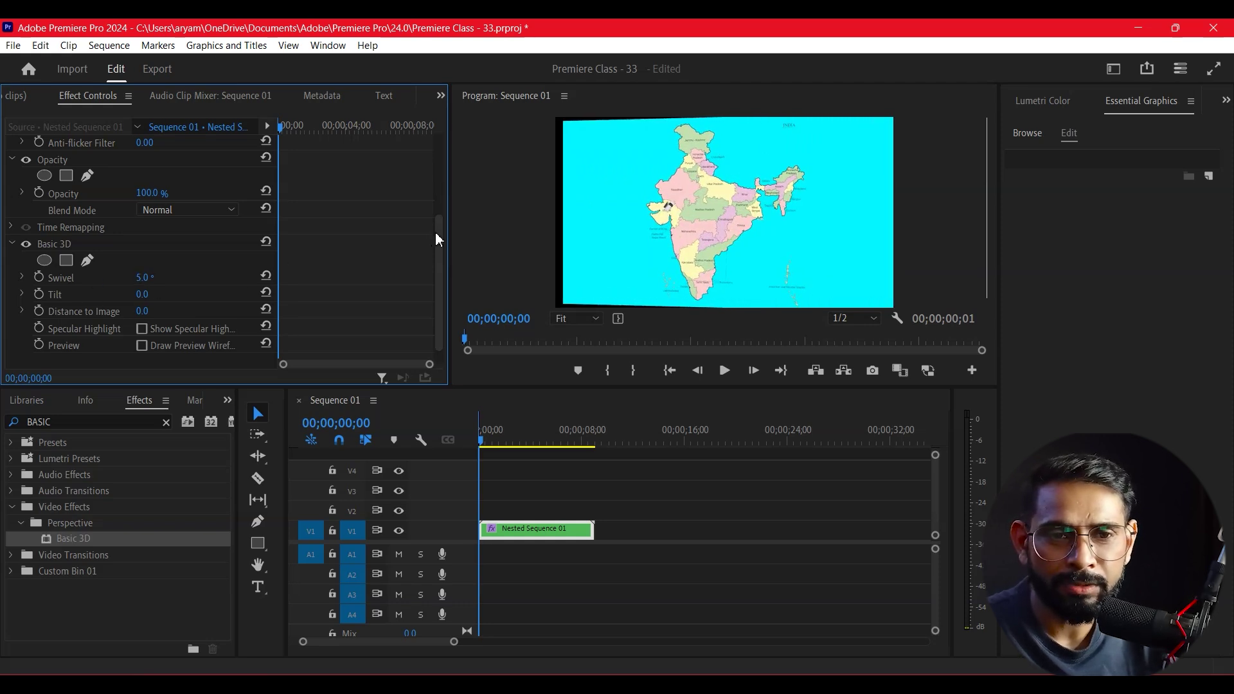
{"action": "left_click_drag", "start_coordinate": [436, 239], "coordinate": [448, 147]}
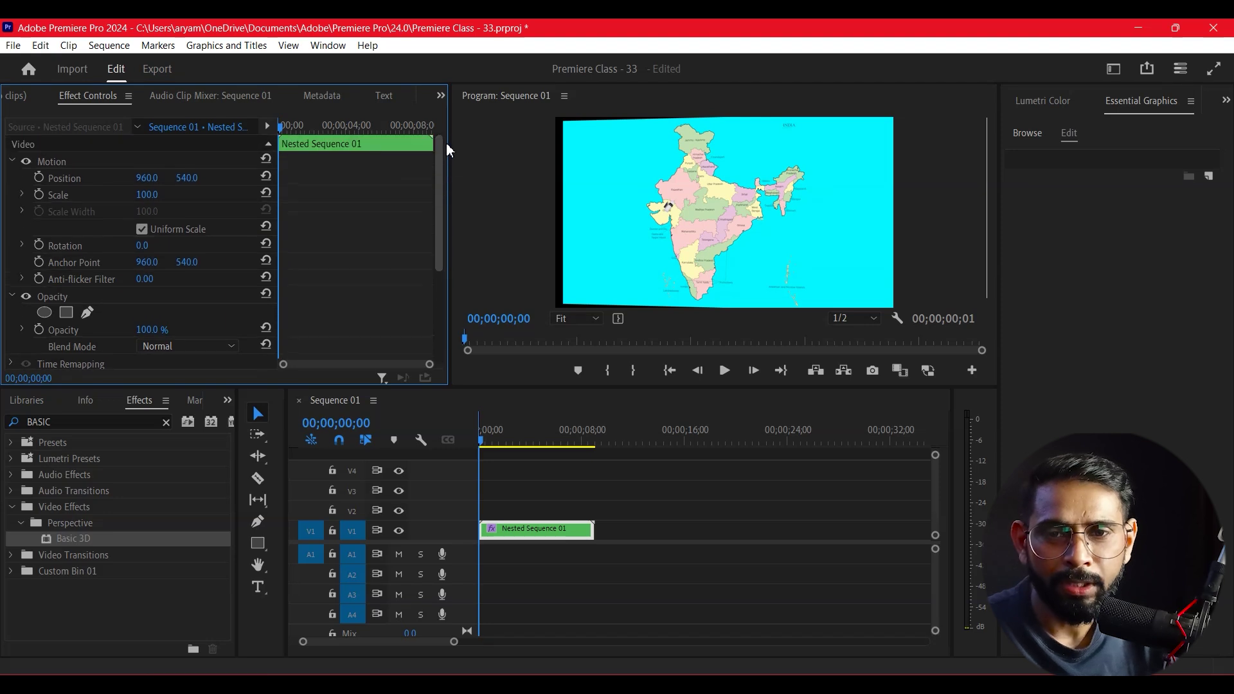
{"action": "left_click_drag", "start_coordinate": [154, 178], "coordinate": [471, 348]}
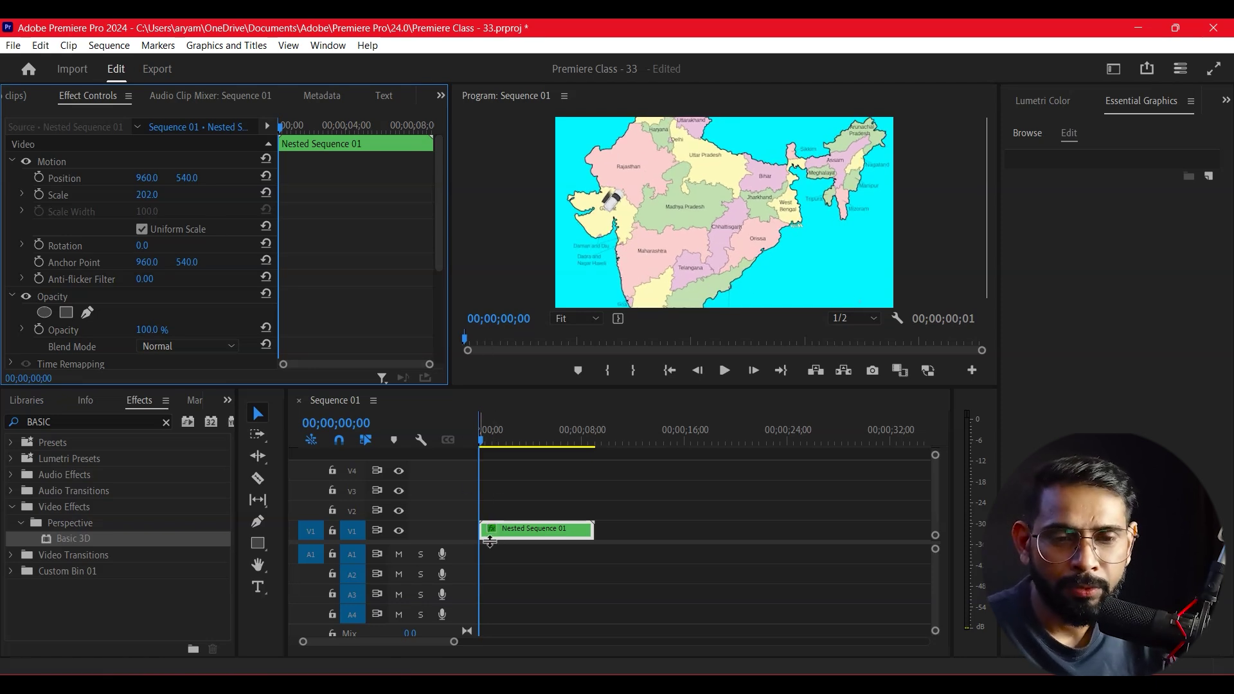
Step: Set Swivel to 0 and turn on the Tilt stopwatch at the first frame
{"action": "left_click", "coordinate": [526, 539]}
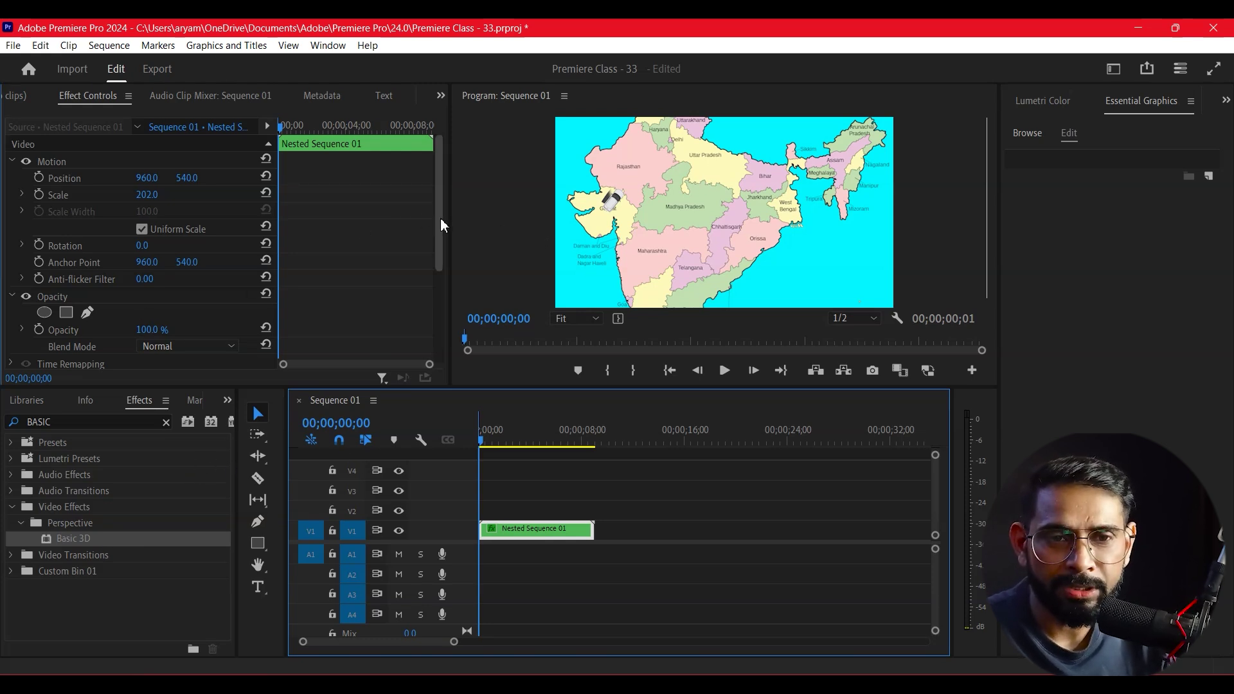
{"action": "left_click_drag", "start_coordinate": [441, 218], "coordinate": [440, 304]}
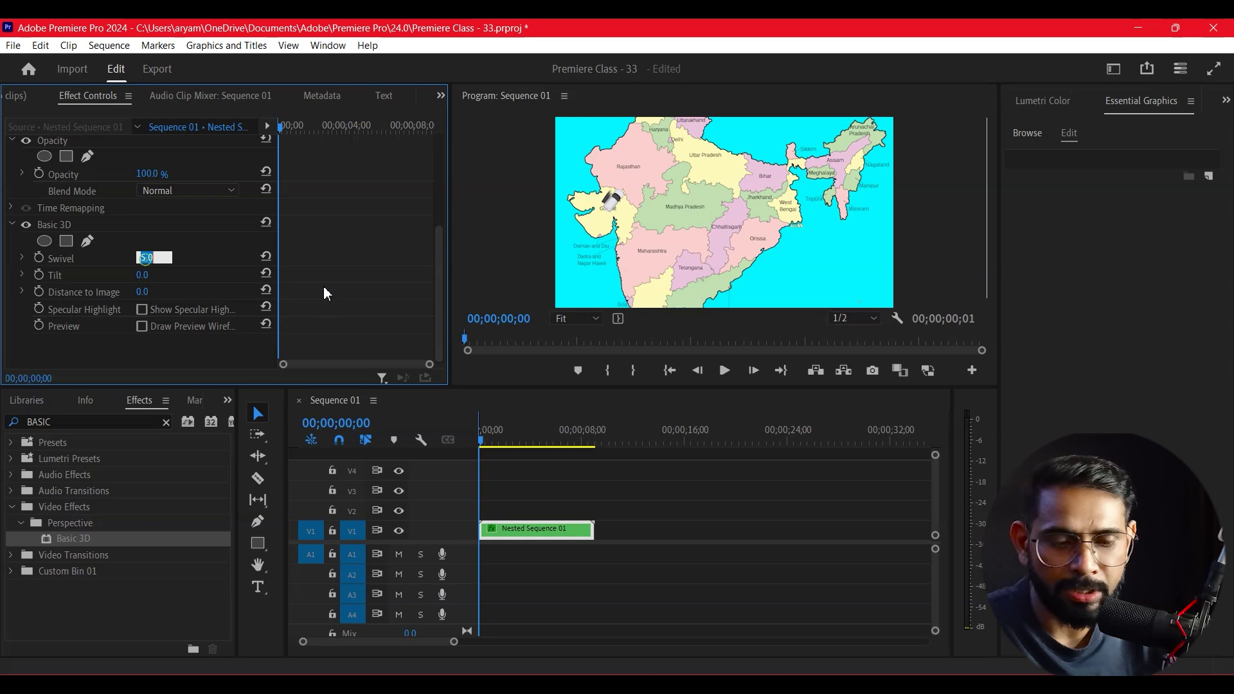
{"action": "type", "text": "0"}
{"action": "key", "text": "Return"}
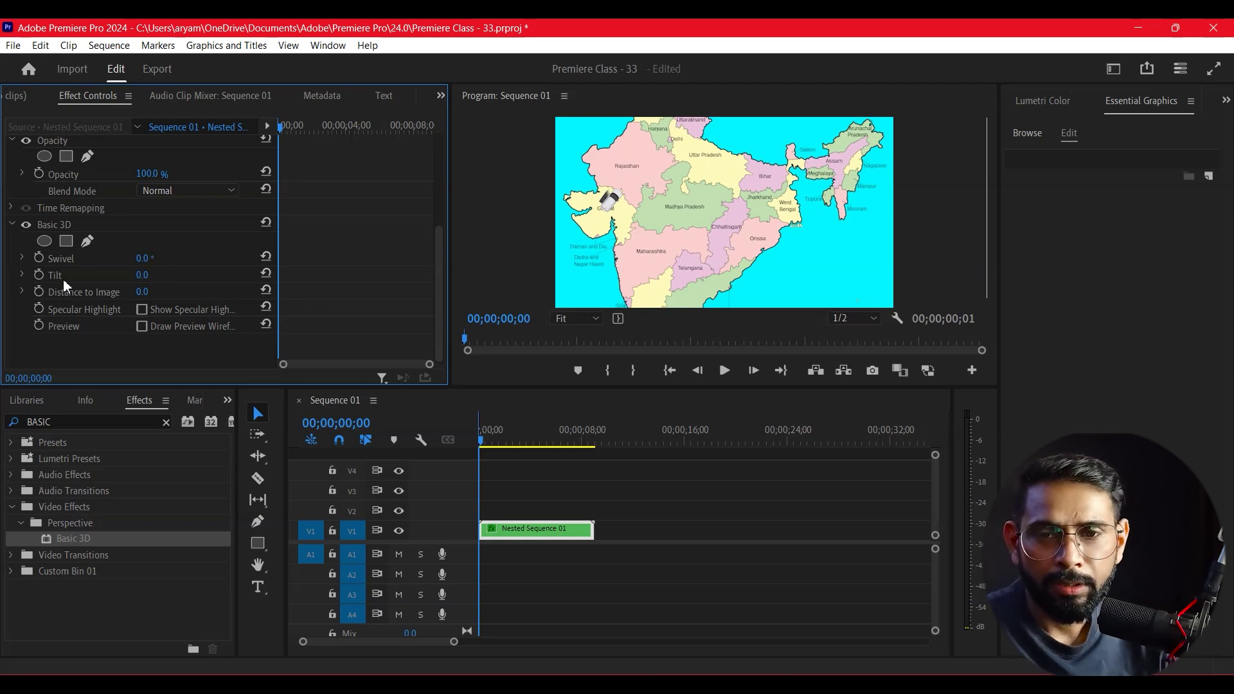
{"action": "left_click", "coordinate": [39, 276]}
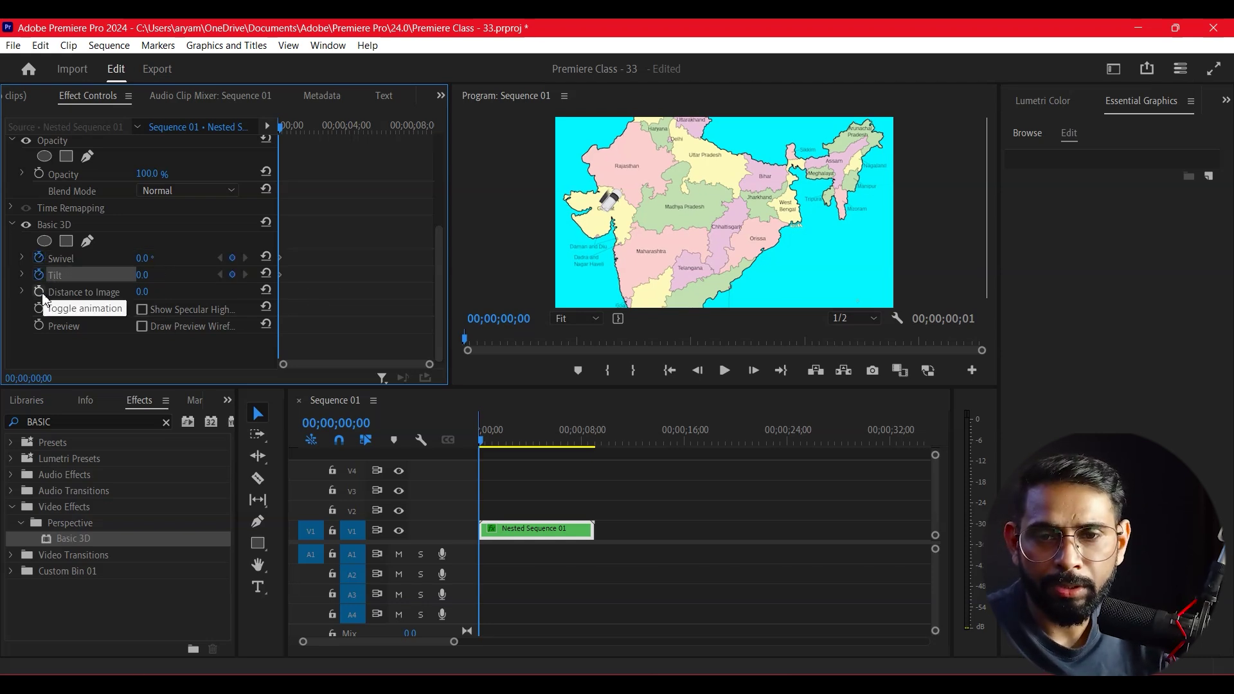
Step: Keyframe the map mid-clip: swivel to 29°, tilt to -17°, then swing swivel negative
{"action": "left_click", "coordinate": [39, 292]}
{"action": "left_click", "coordinate": [316, 125]}
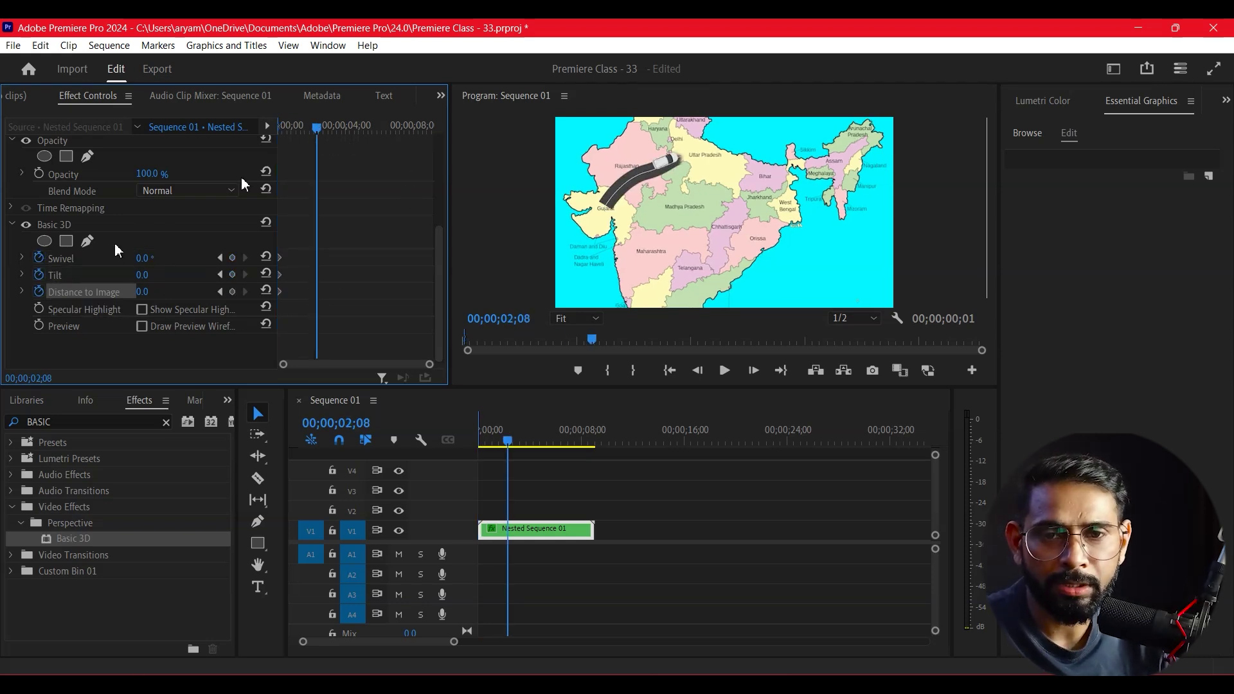
{"action": "left_click_drag", "start_coordinate": [142, 258], "coordinate": [156, 257]}
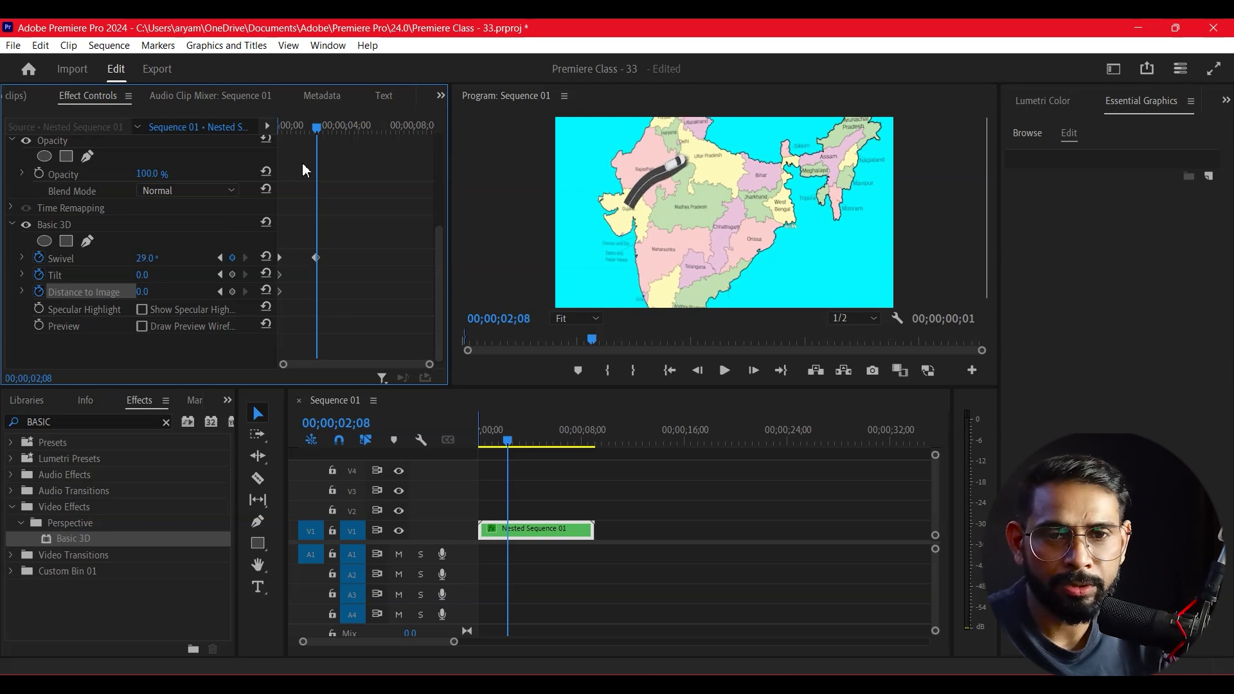
{"action": "mouse_move", "coordinate": [311, 127]}
{"action": "left_mouse_down"}
{"action": "mouse_move", "coordinate": [314, 143]}
{"action": "mouse_move", "coordinate": [347, 150]}
{"action": "left_mouse_up"}
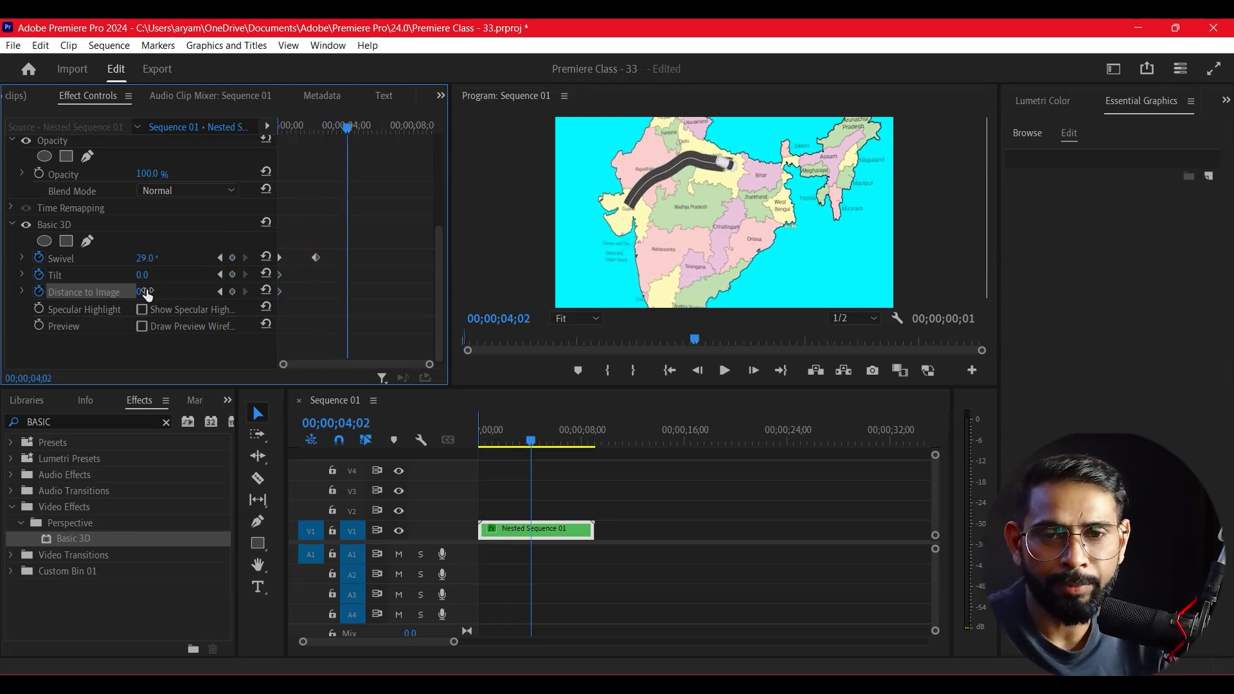
{"action": "left_click_drag", "start_coordinate": [151, 277], "coordinate": [140, 277]}
{"action": "mouse_move", "coordinate": [350, 145]}
{"action": "left_mouse_down"}
{"action": "mouse_move", "coordinate": [270, 171]}
{"action": "mouse_move", "coordinate": [403, 193]}
{"action": "left_mouse_up"}
{"action": "left_click_drag", "start_coordinate": [162, 257], "coordinate": [136, 258]}
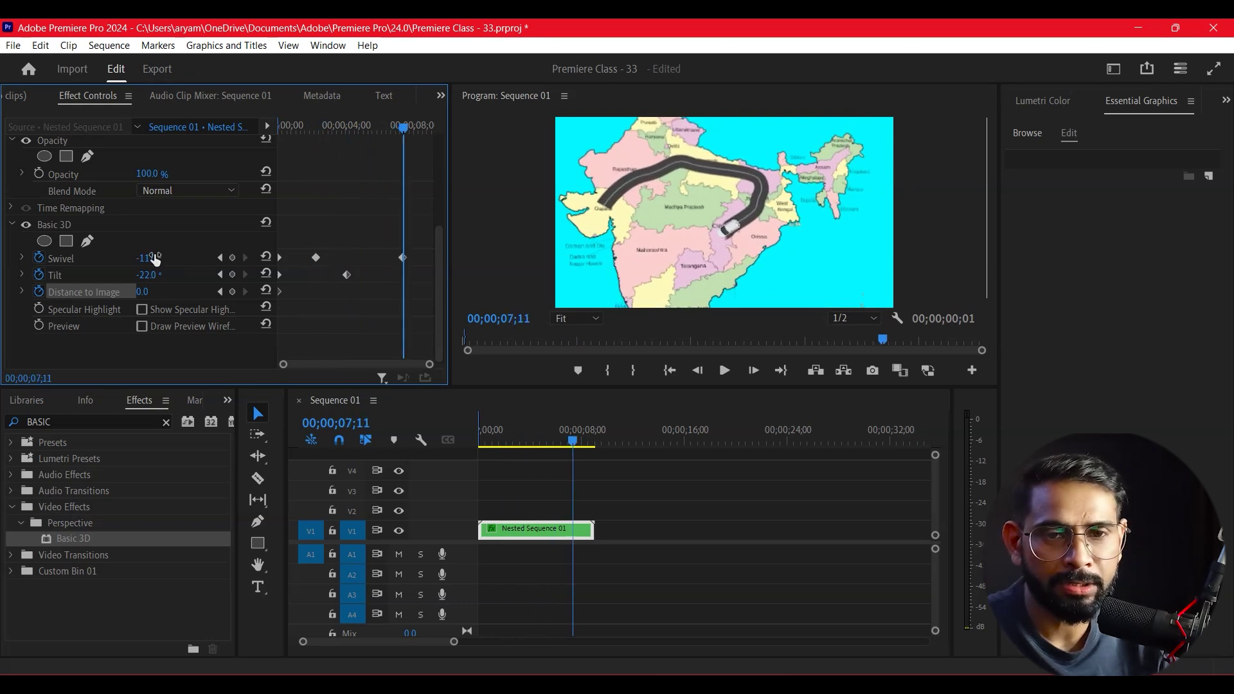
{"action": "left_click_drag", "start_coordinate": [415, 146], "coordinate": [431, 144]}
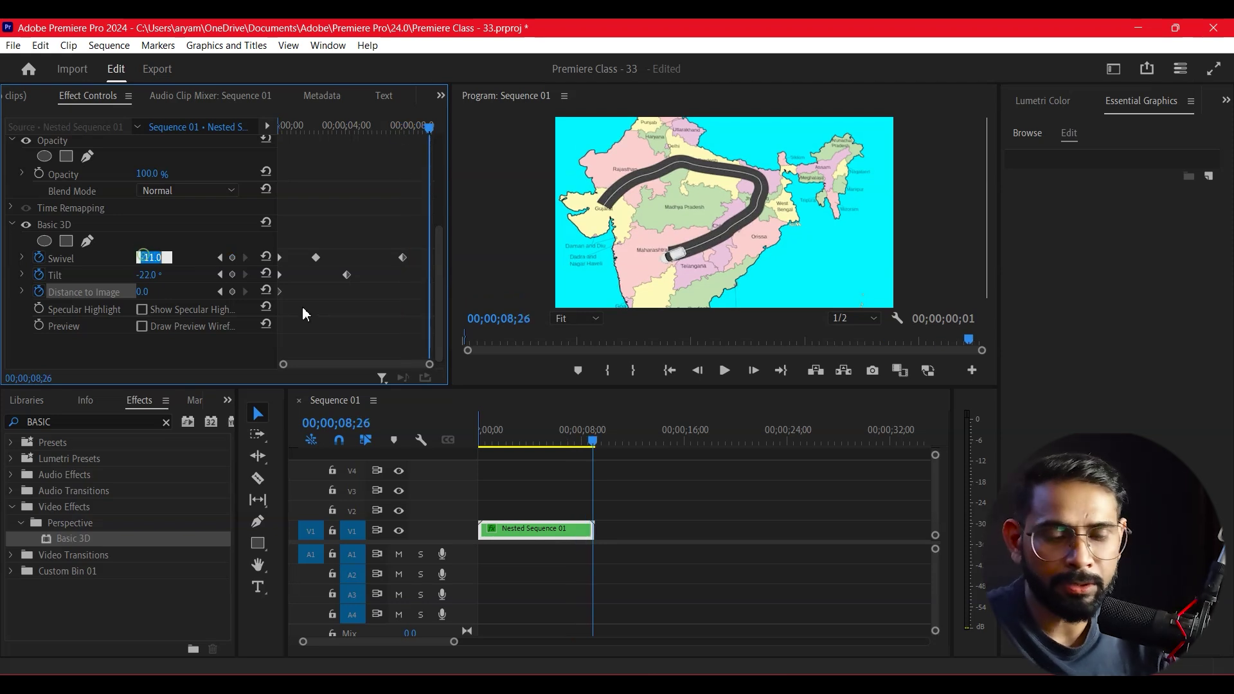
Step: Set swivel back to 0 at the clip's end and preview the animation from the start
{"action": "left_click", "coordinate": [149, 276]}
{"action": "type", "text": "0"}
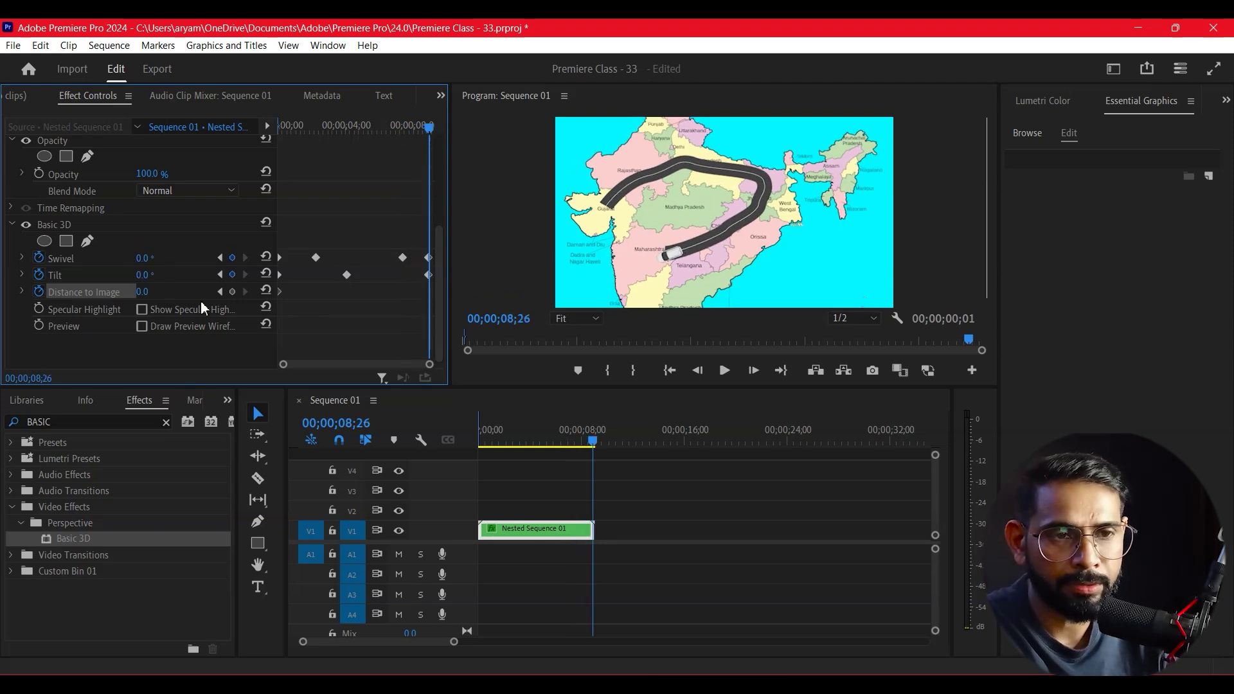
{"action": "left_click", "coordinate": [431, 477]}
{"action": "key", "text": "Home"}
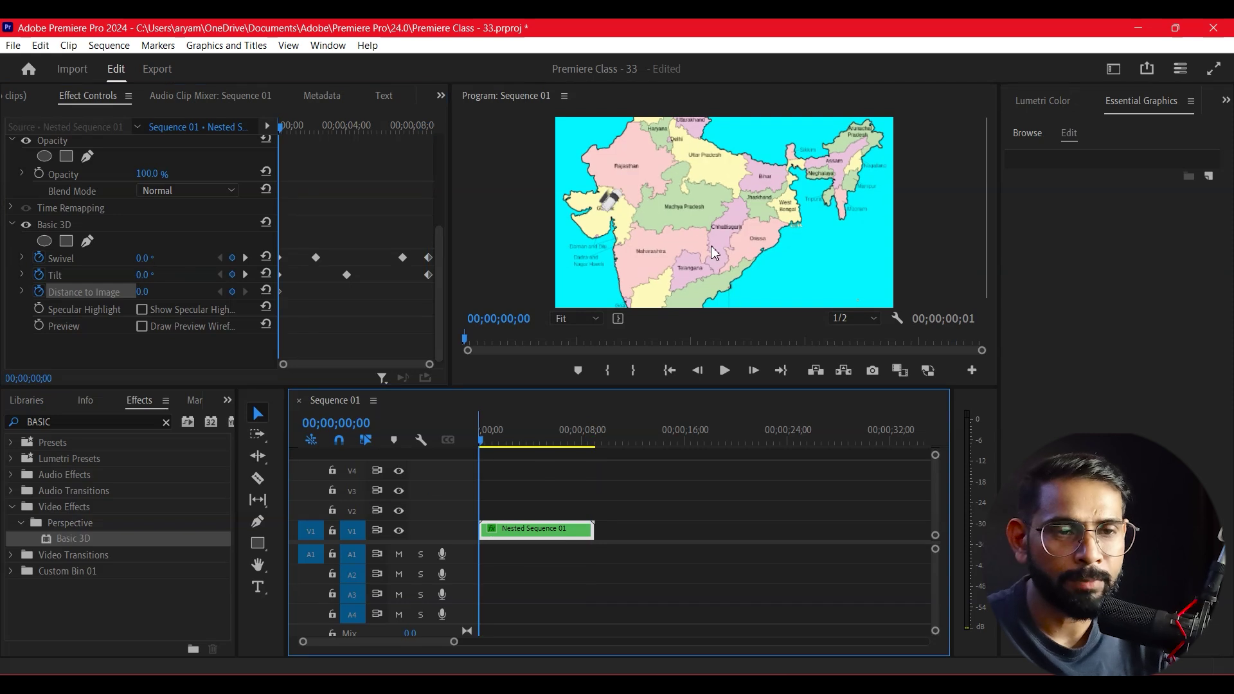
{"action": "key", "text": "space"}
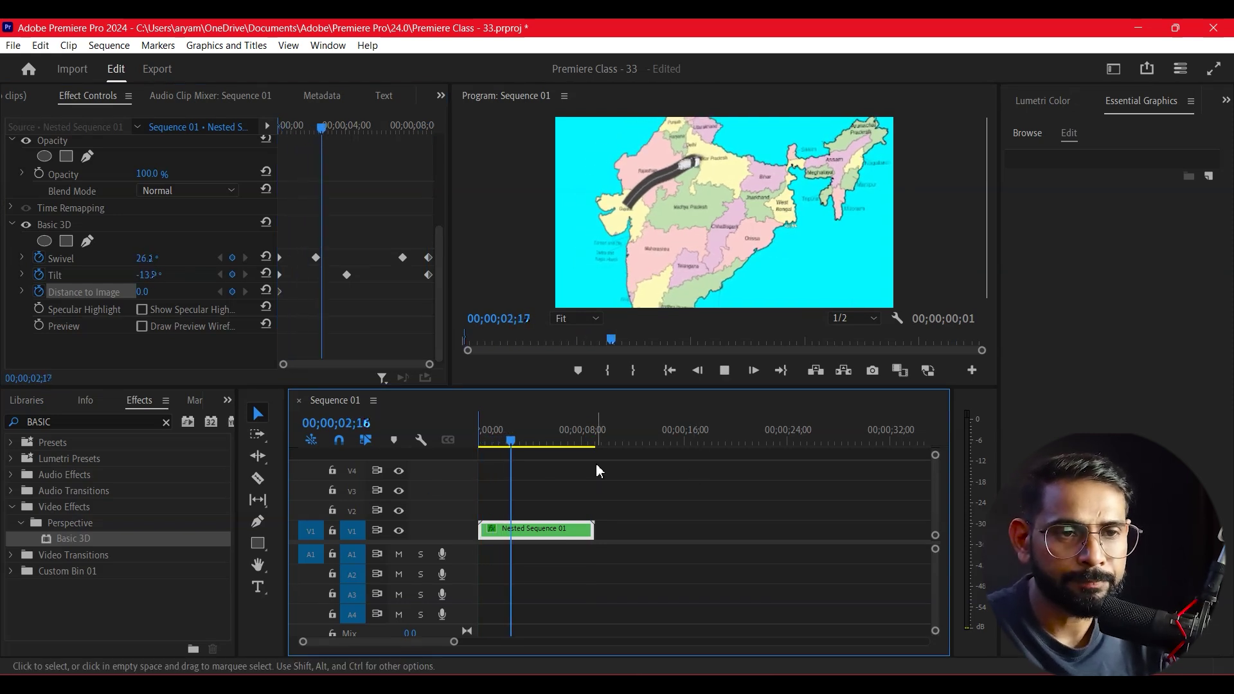
{"action": "key", "text": "space"}
{"action": "key", "text": "Home"}
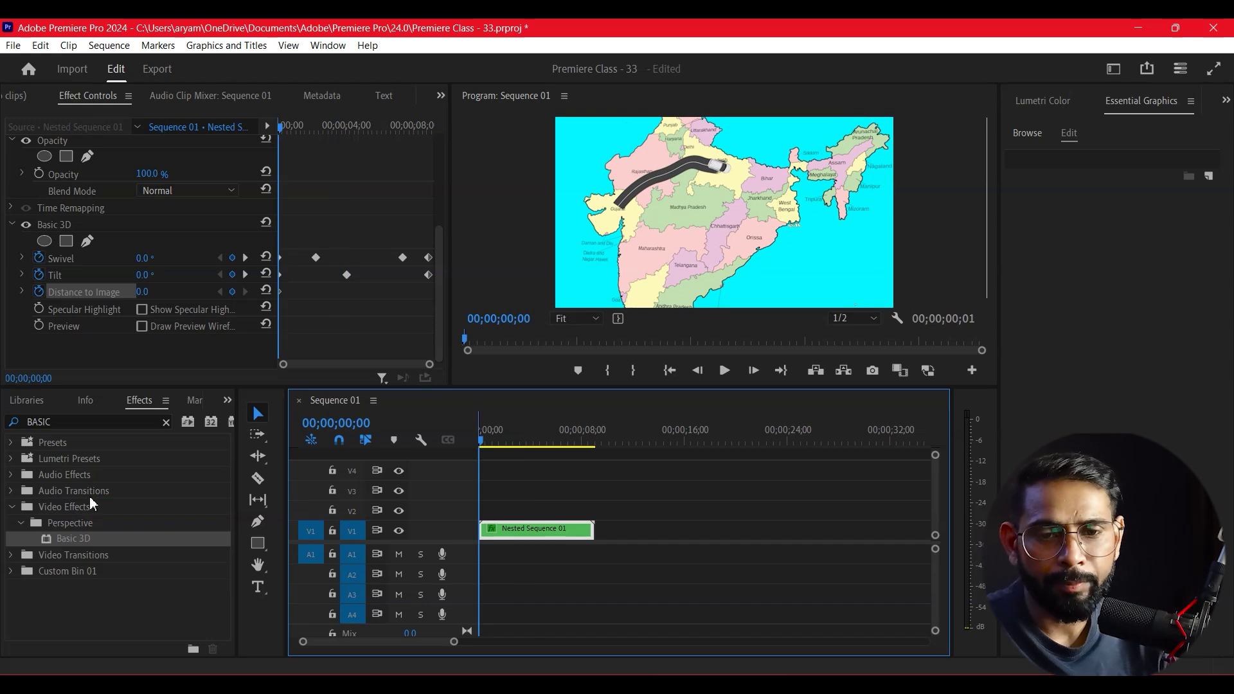
{"action": "left_click", "coordinate": [226, 401]}
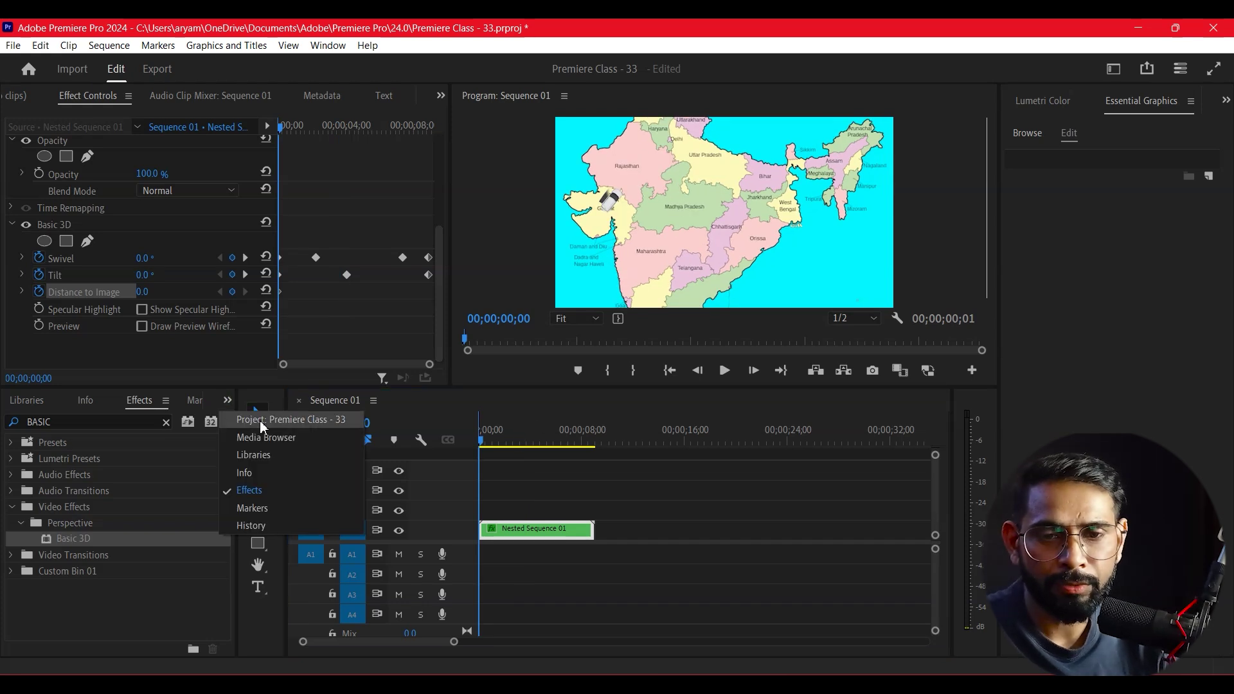
Step: Show the Project panel and briefly play the program output full screen
{"action": "left_click", "coordinate": [260, 419]}
{"action": "key", "text": "ctrl+grave"}
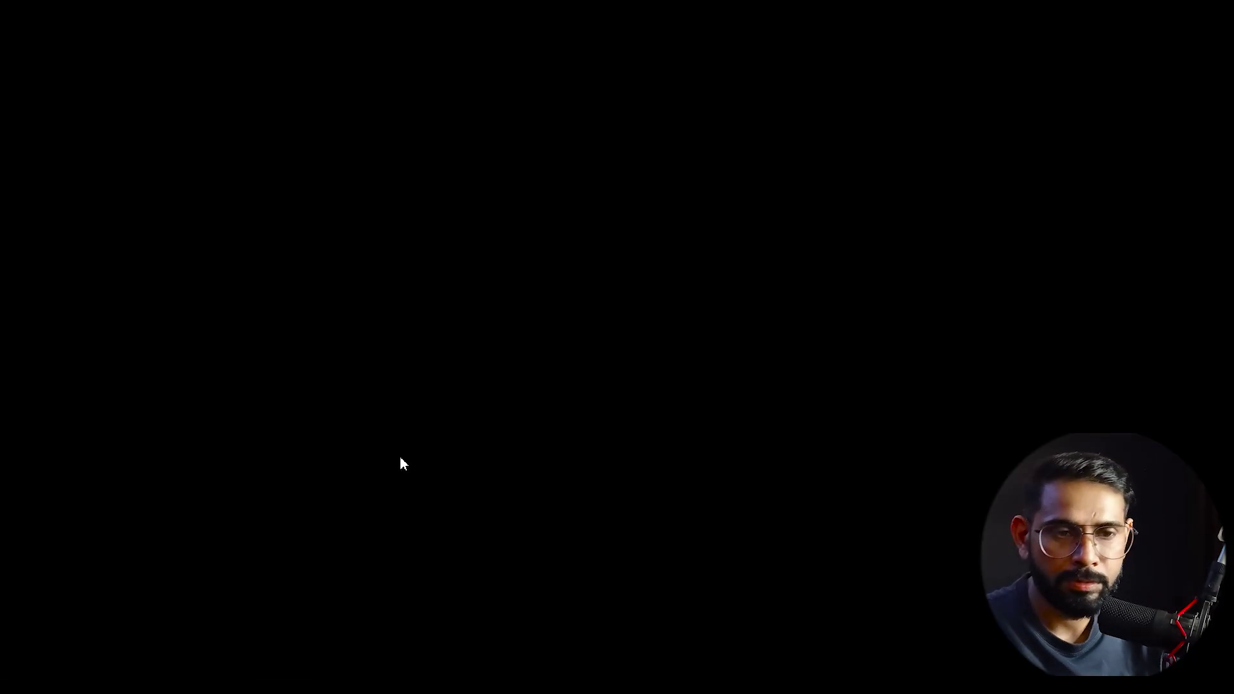
{"action": "key", "text": "space"}
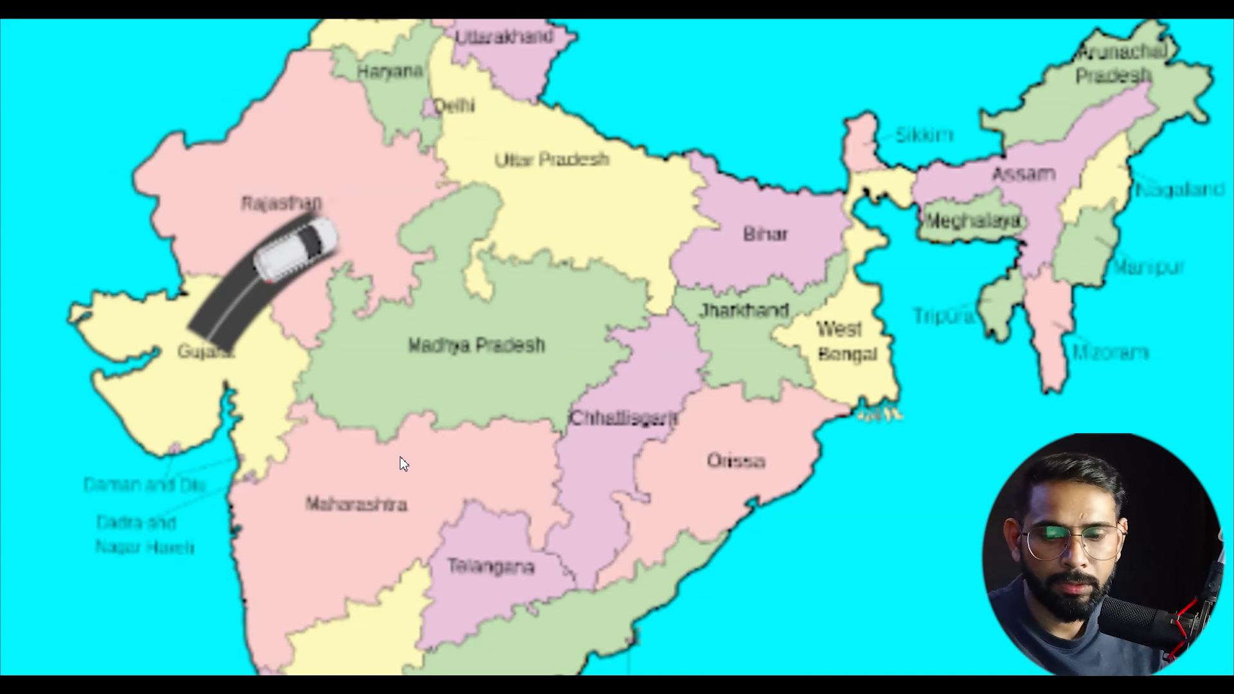
{"action": "key", "text": "ctrl+grave"}
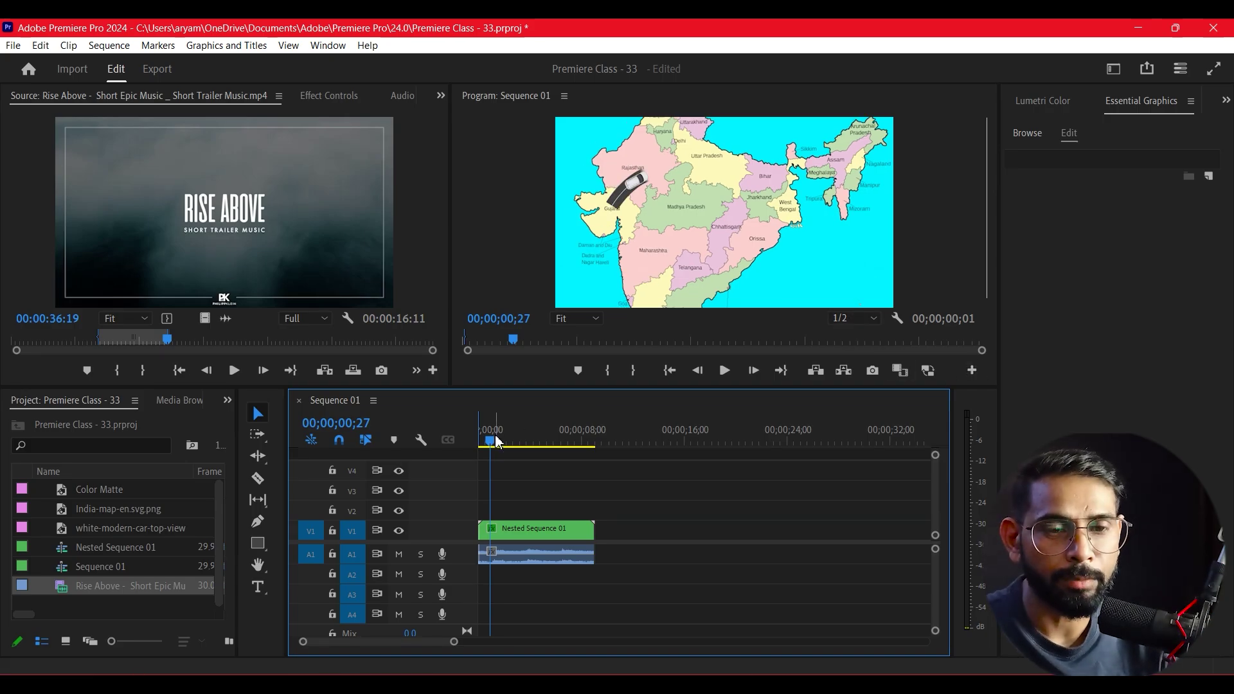
{"action": "left_click_drag", "start_coordinate": [496, 441], "coordinate": [481, 441]}
Step: Set playback resolution to Full, watch the sequence full screen, then return to the start
{"action": "left_click", "coordinate": [860, 328]}
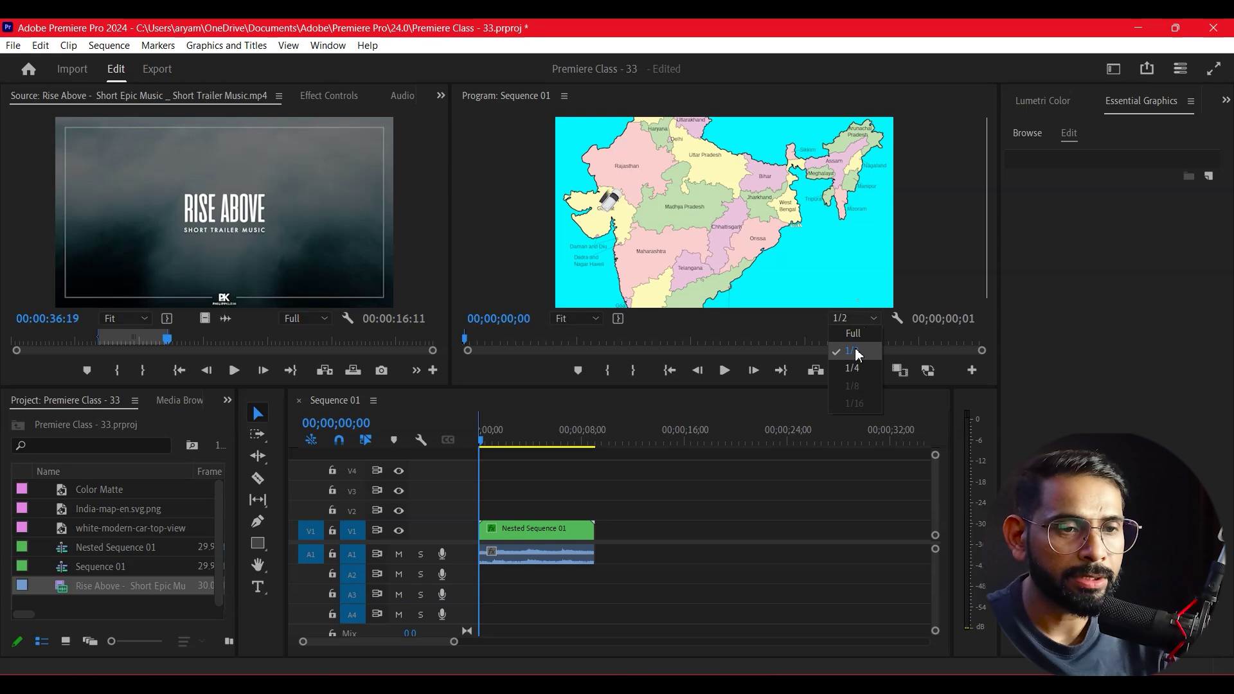
{"action": "left_click", "coordinate": [855, 334]}
{"action": "key", "text": "super+a"}
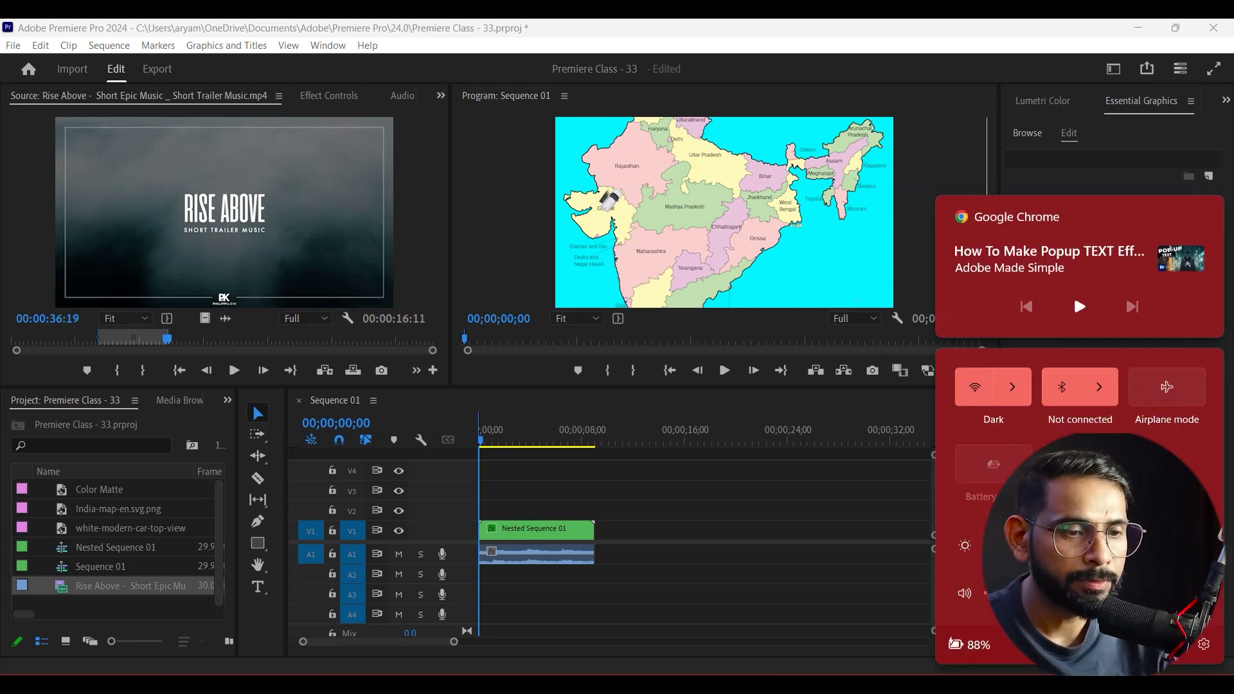
{"action": "left_click", "coordinate": [777, 414]}
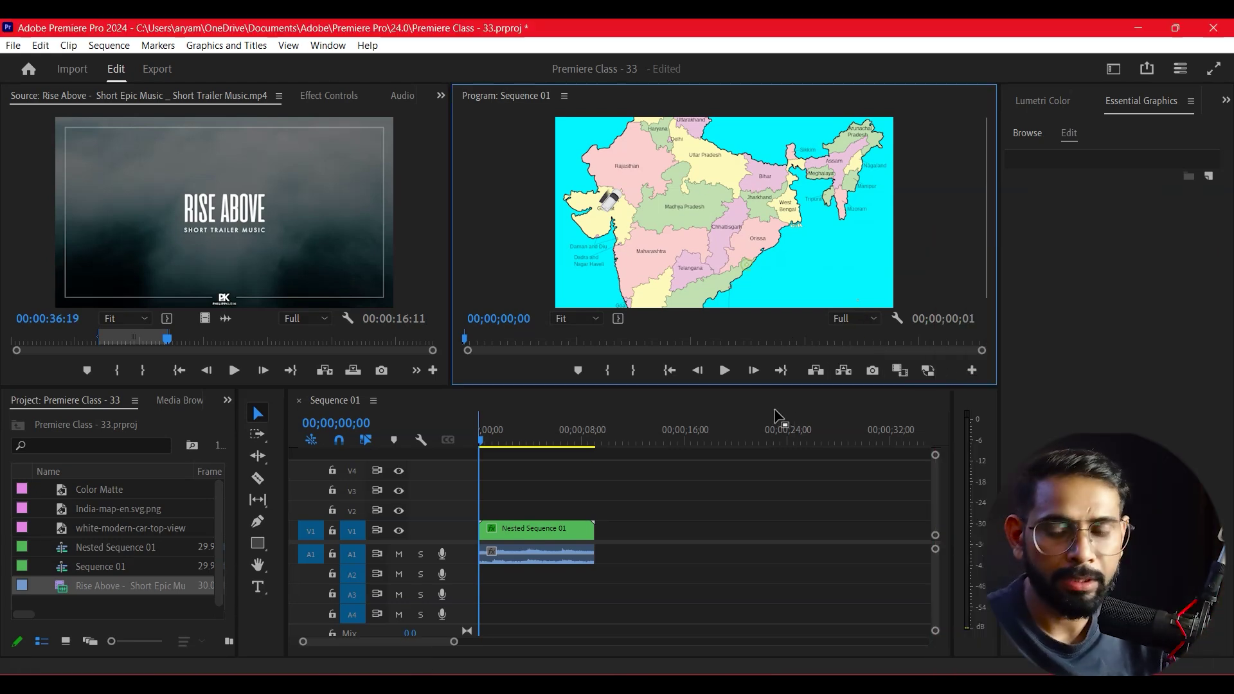
{"action": "key", "text": "ctrl+grave"}
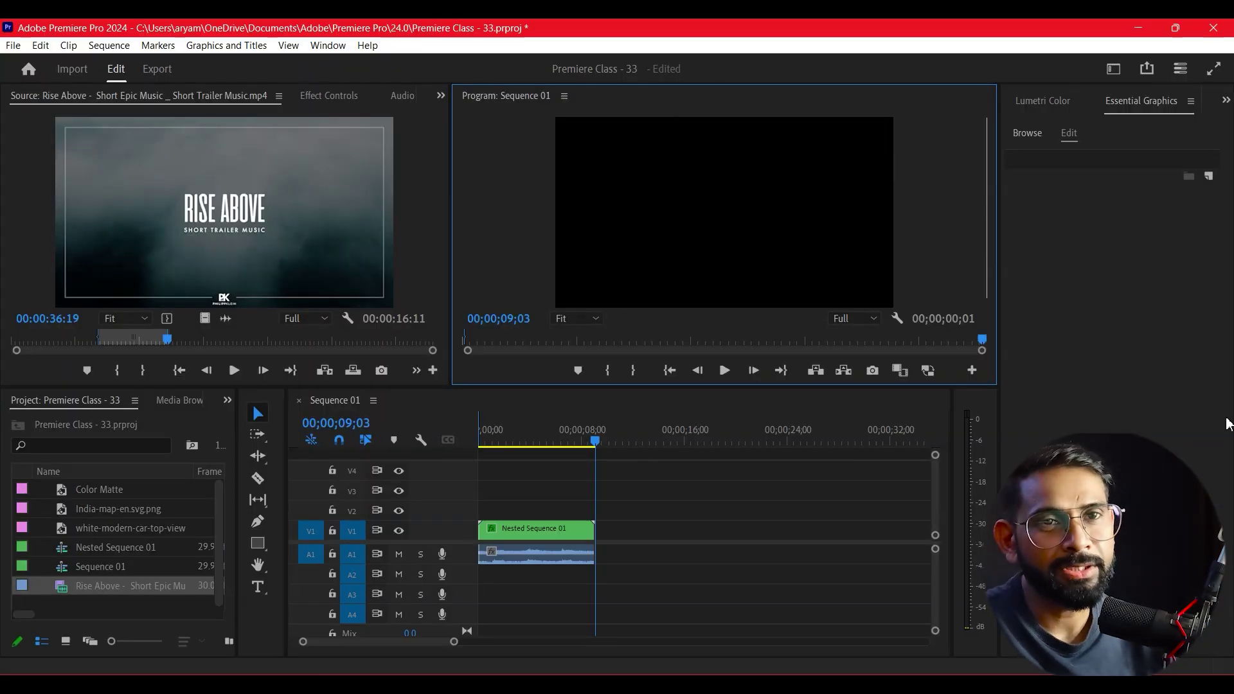
{"action": "left_click", "coordinate": [582, 458]}
{"action": "key", "text": "Home"}
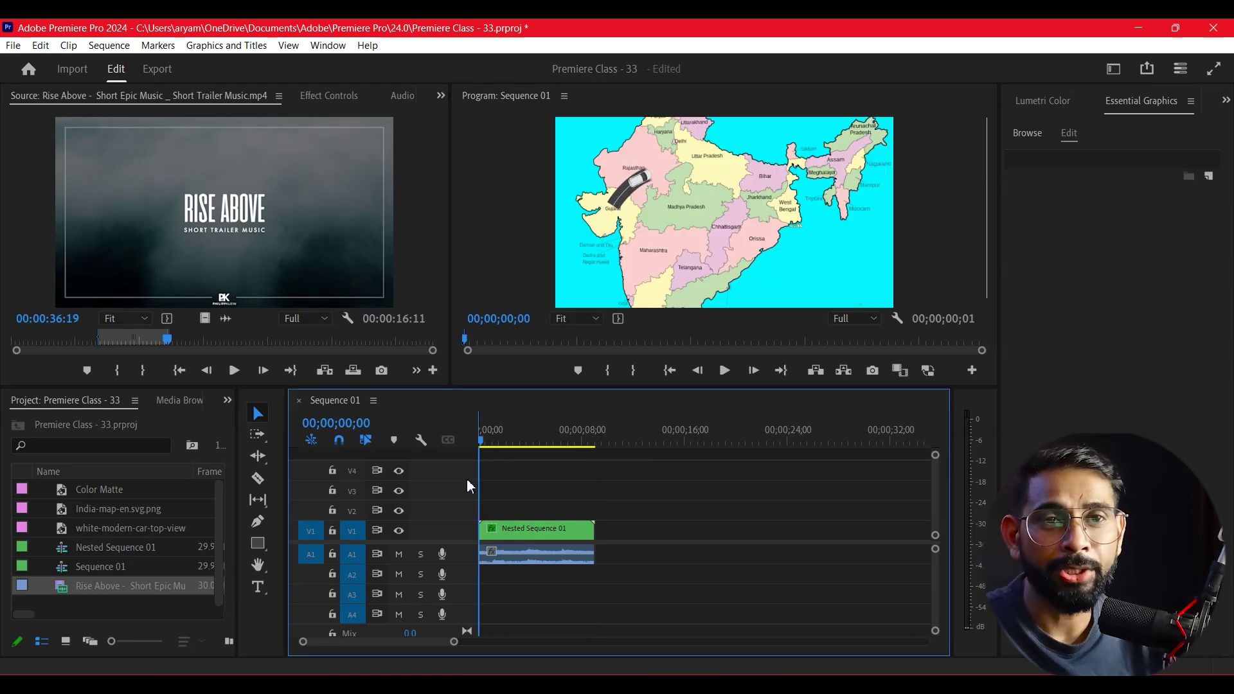
Step: Scrub through the map animation, then play it full screen from the start
{"action": "mouse_move", "coordinate": [481, 489]}
{"action": "left_mouse_down"}
{"action": "mouse_move", "coordinate": [585, 508]}
{"action": "mouse_move", "coordinate": [538, 498]}
{"action": "left_mouse_up"}
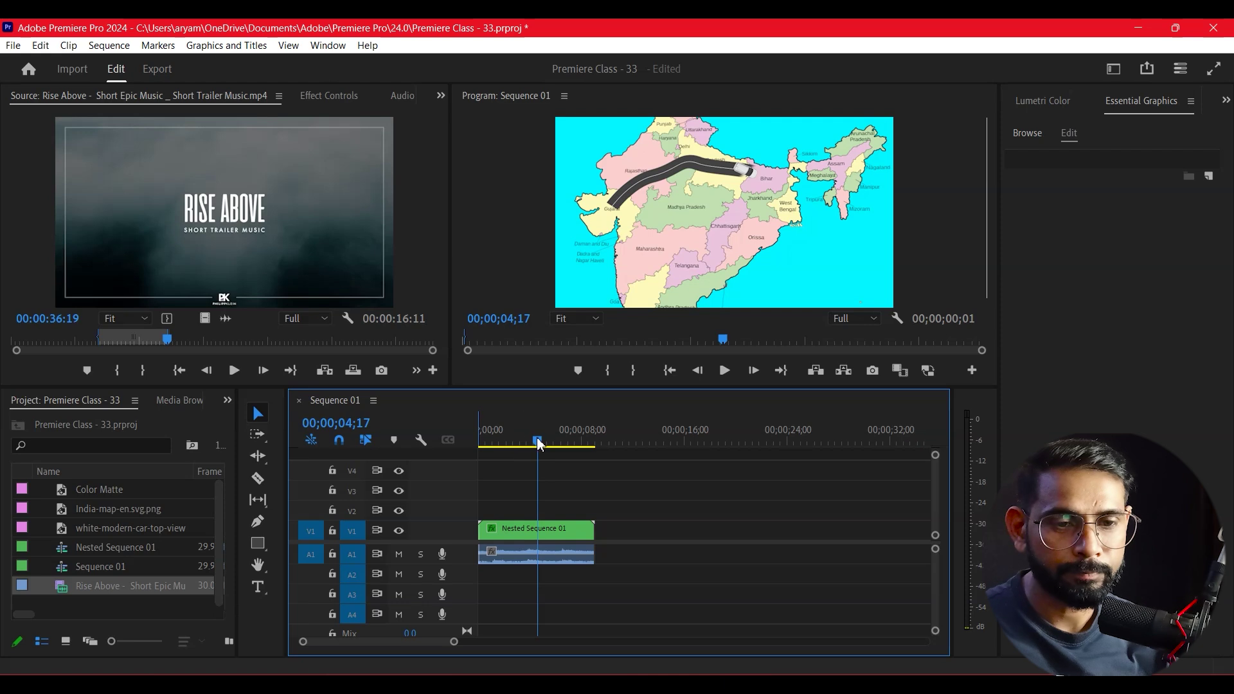
{"action": "key", "text": "Home"}
{"action": "key", "text": "ctrl+grave"}
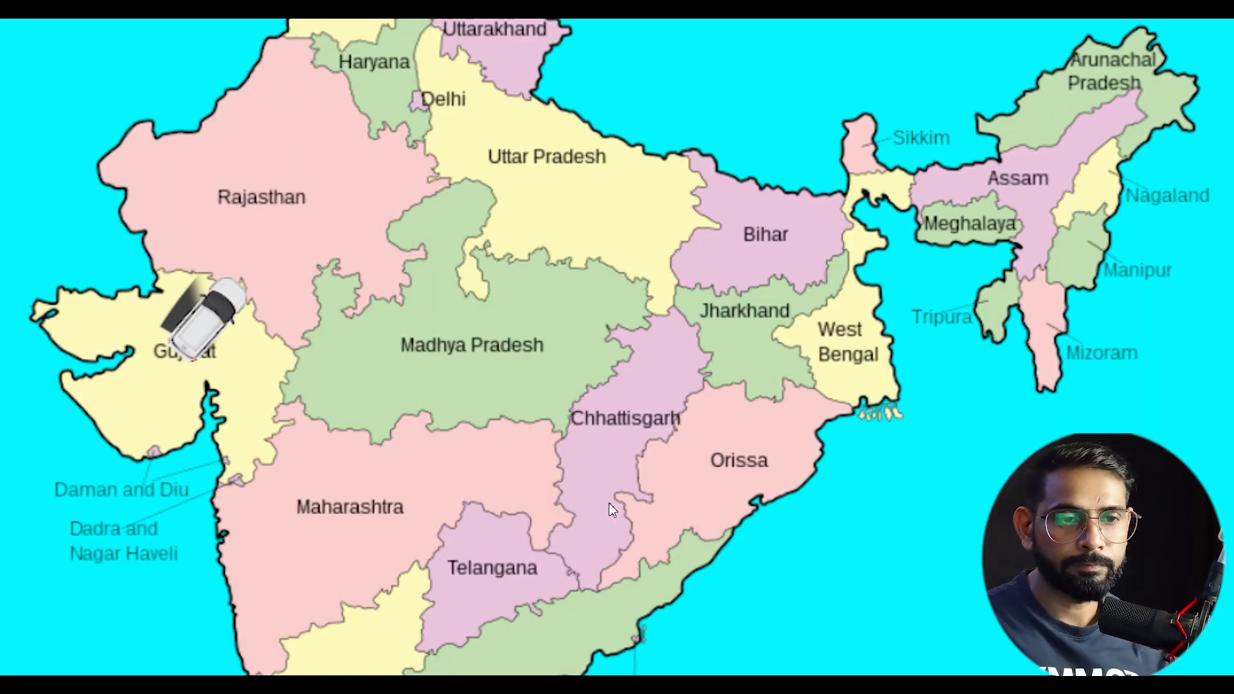
{"action": "key", "text": "space"}
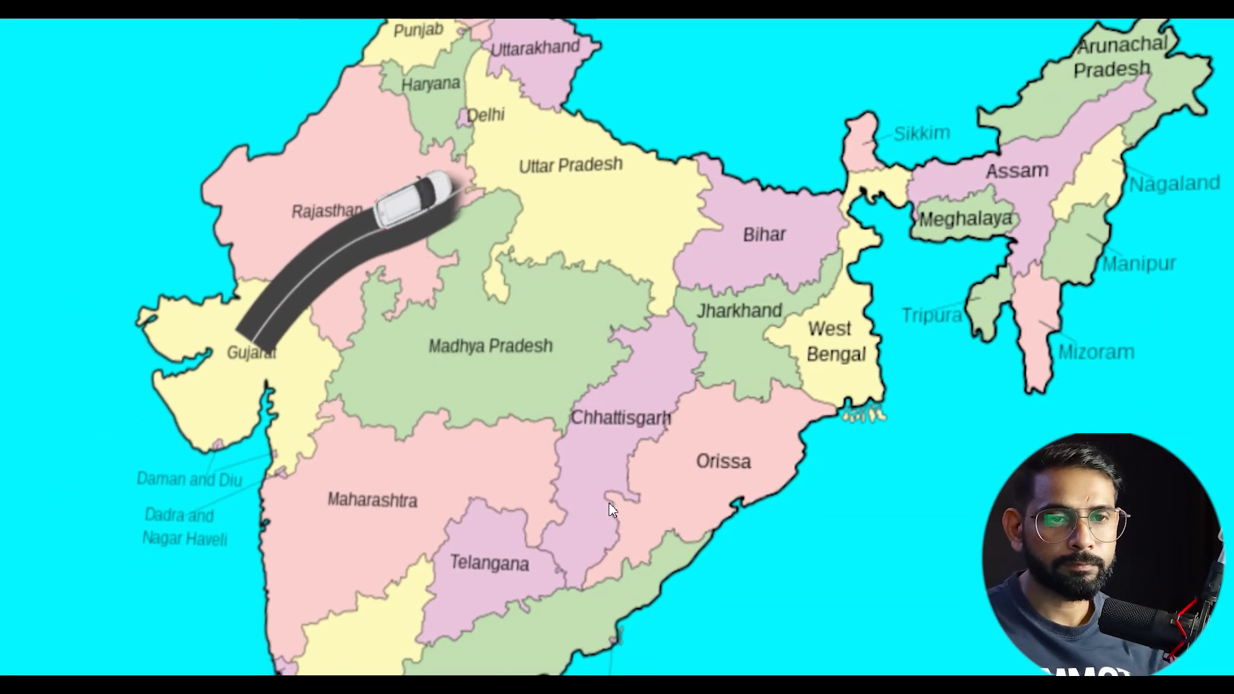